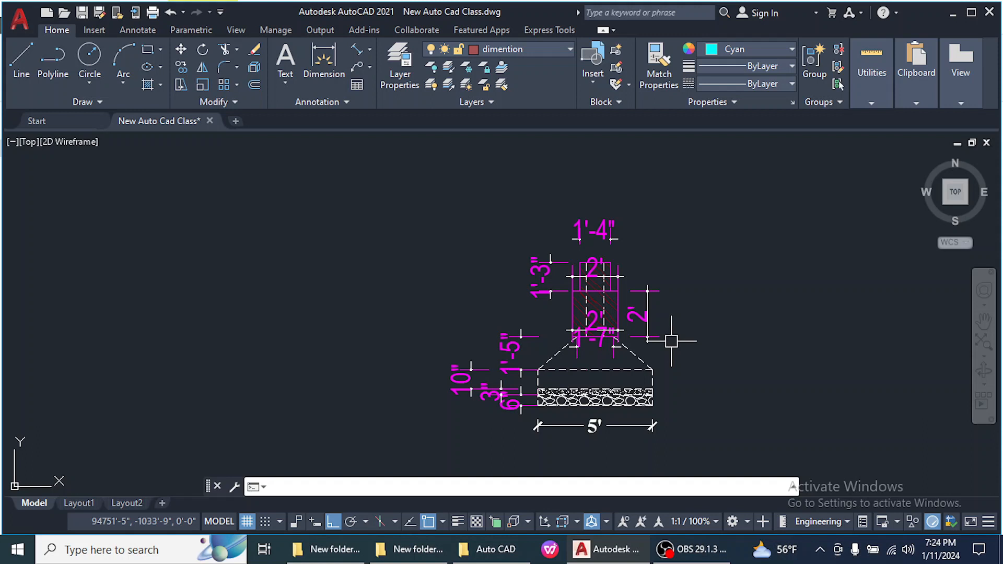
Examine the dimensioned footing section, including its base layers, sloped part and column widths
scroll(610, 408, up, 7)
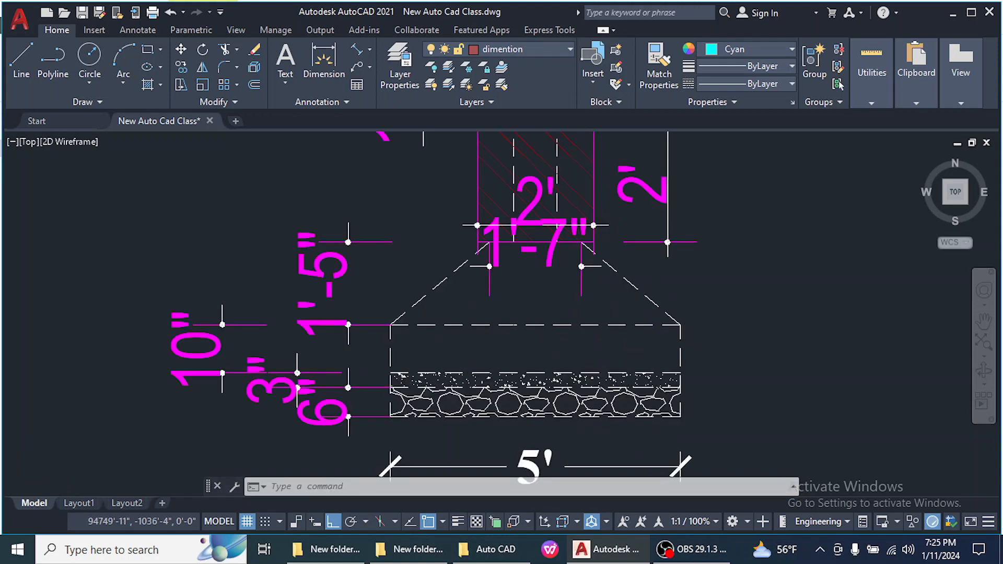
scroll(611, 409, down, 3)
scroll(616, 405, down, 4)
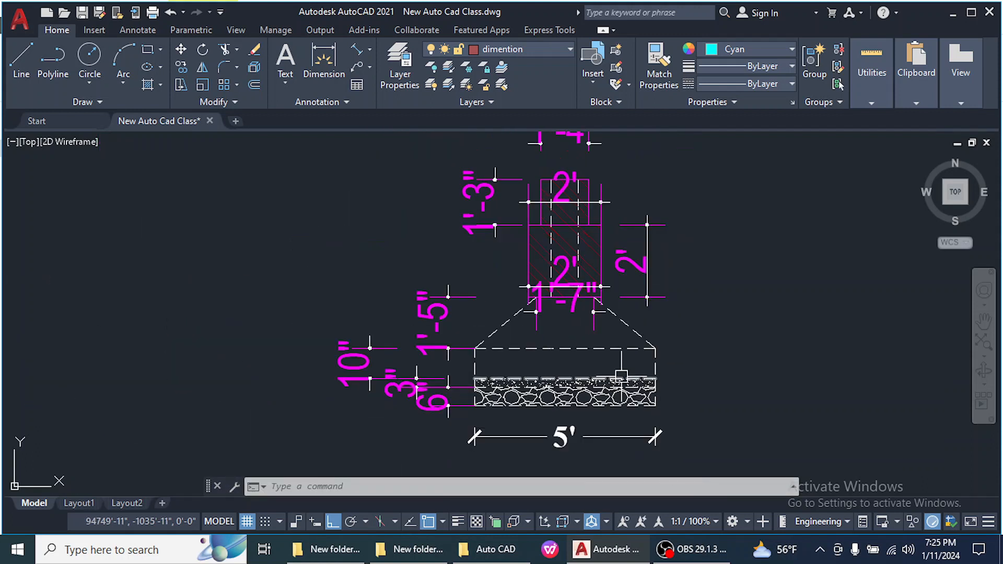
scroll(608, 347, down, 1)
scroll(607, 347, up, 2)
scroll(591, 331, up, 5)
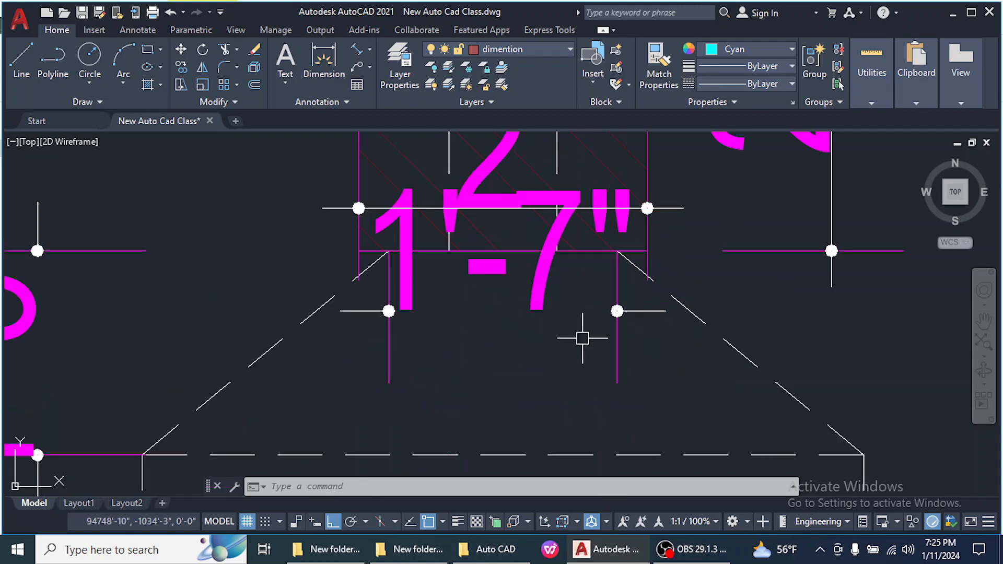
scroll(587, 340, down, 5)
scroll(554, 375, down, 2)
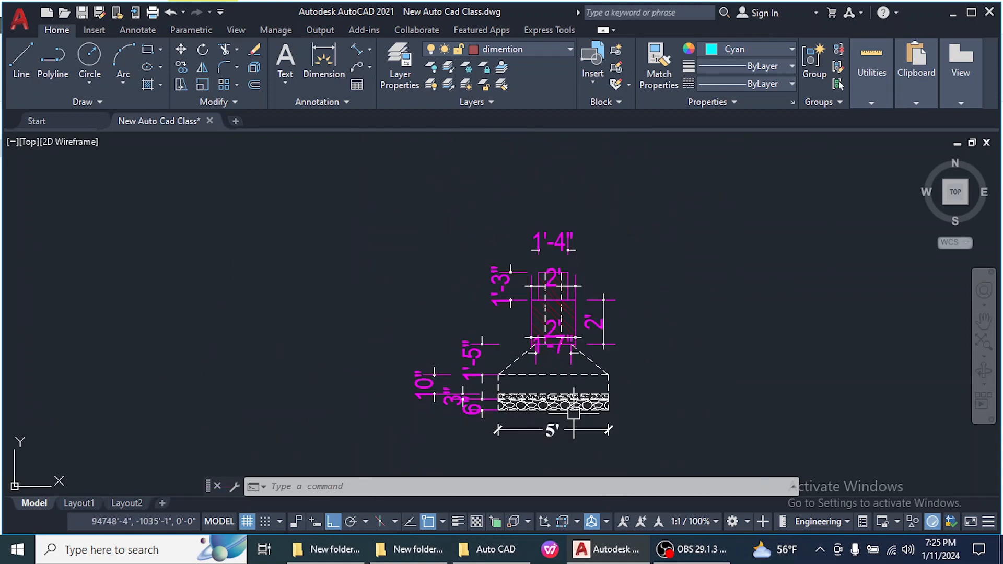
scroll(576, 419, up, 2)
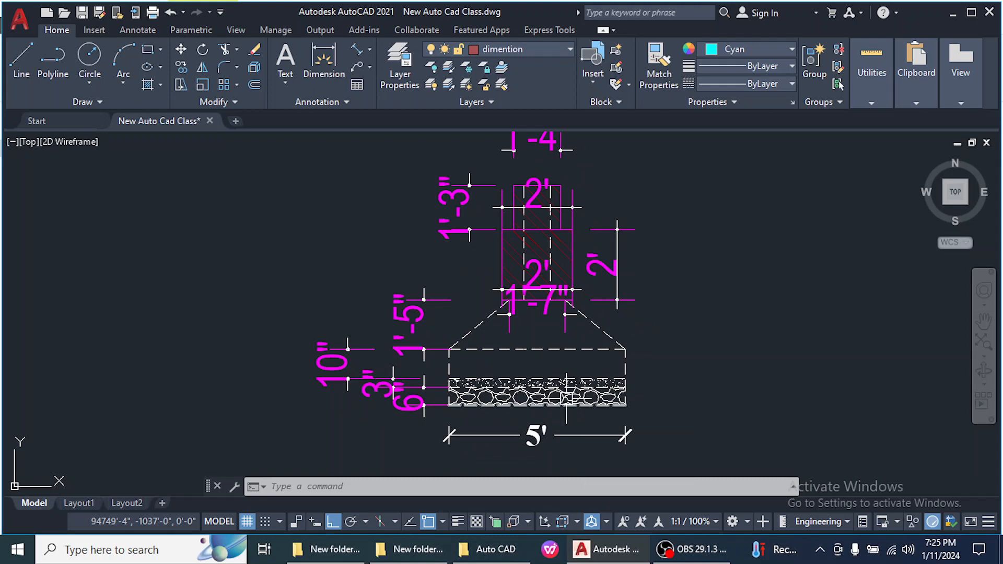
scroll(575, 400, down, 2)
scroll(598, 404, up, 2)
scroll(514, 387, down, 2)
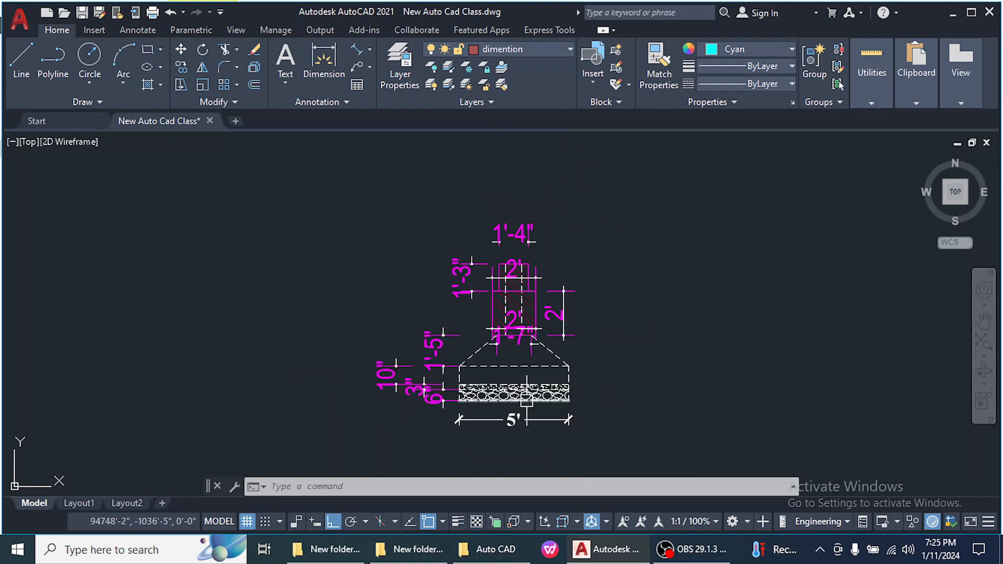
scroll(538, 395, up, 2)
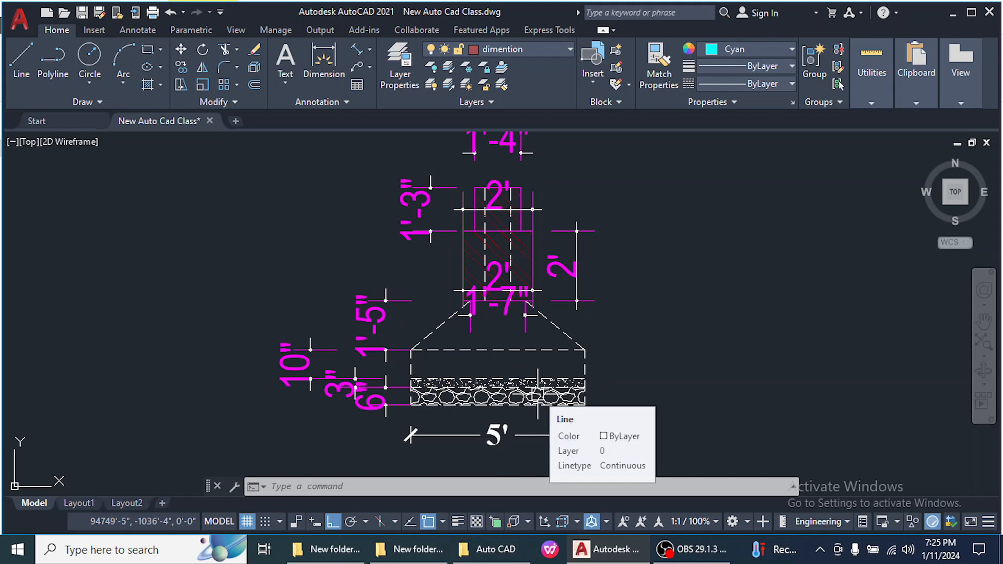
scroll(443, 392, down, 2)
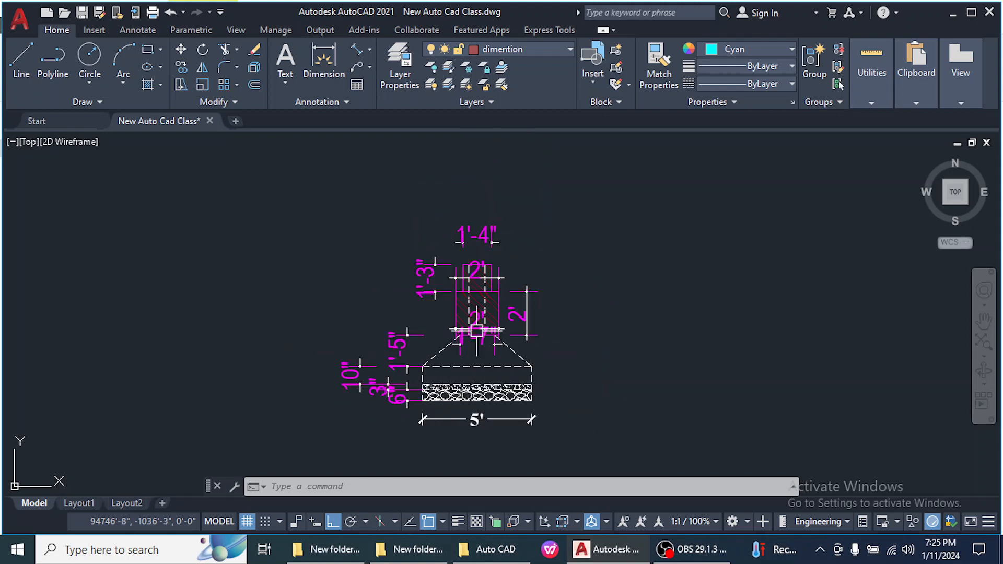
scroll(477, 330, up, 2)
scroll(477, 334, down, 1)
scroll(446, 340, down, 2)
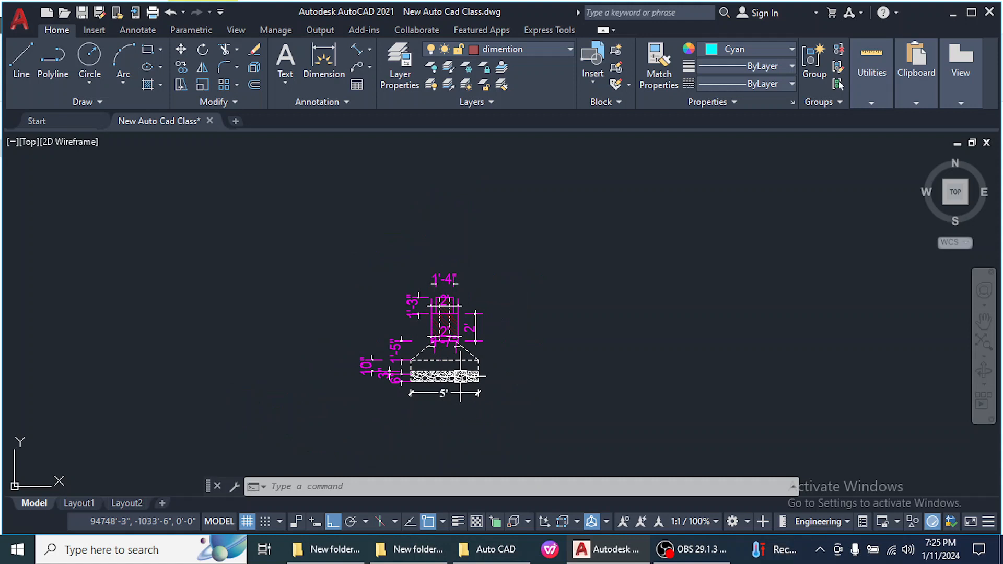
scroll(465, 377, up, 4)
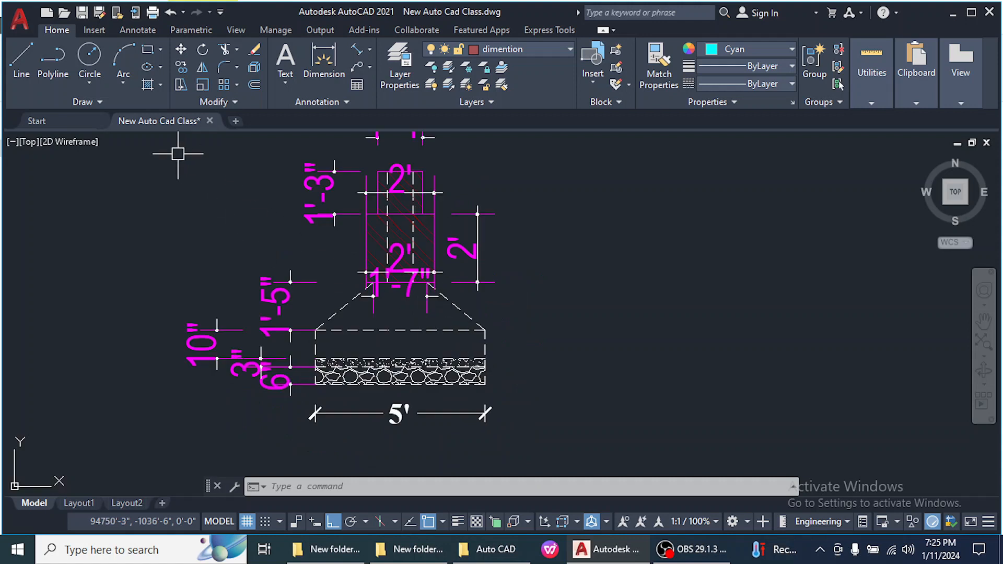
Draw a vertical construction line in the empty area to the right of the footing section
click(99, 101)
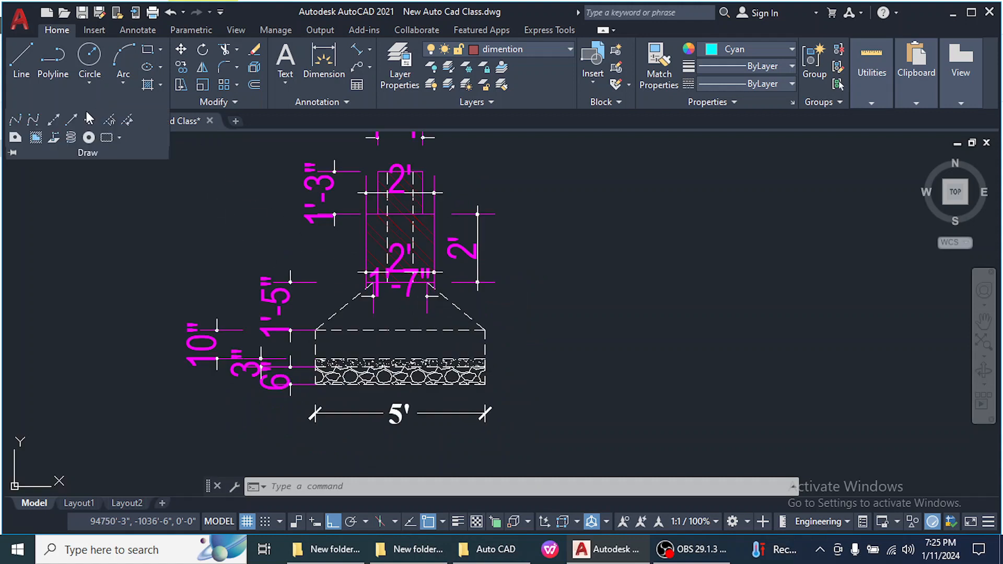
click(50, 121)
right_click(714, 270)
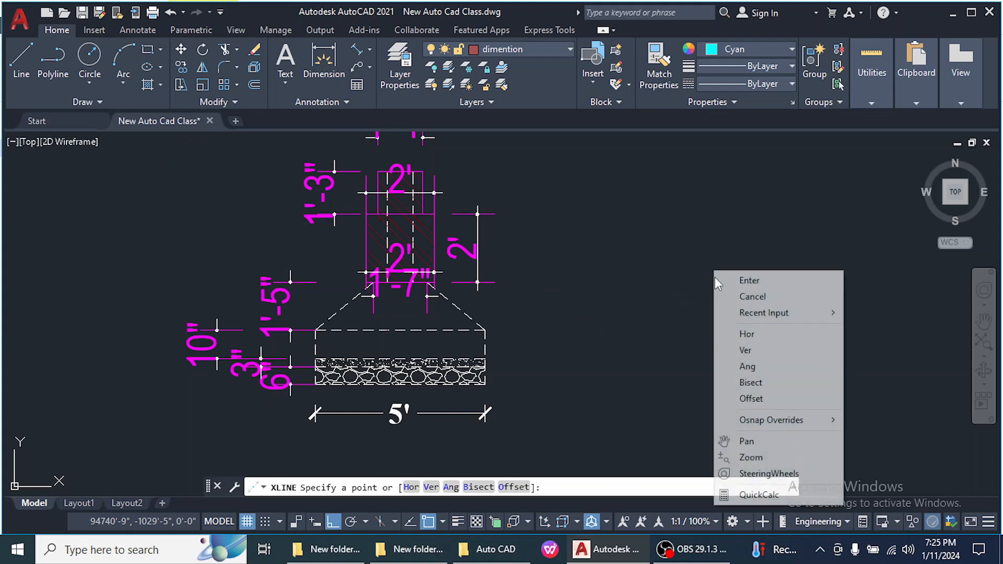
click(766, 352)
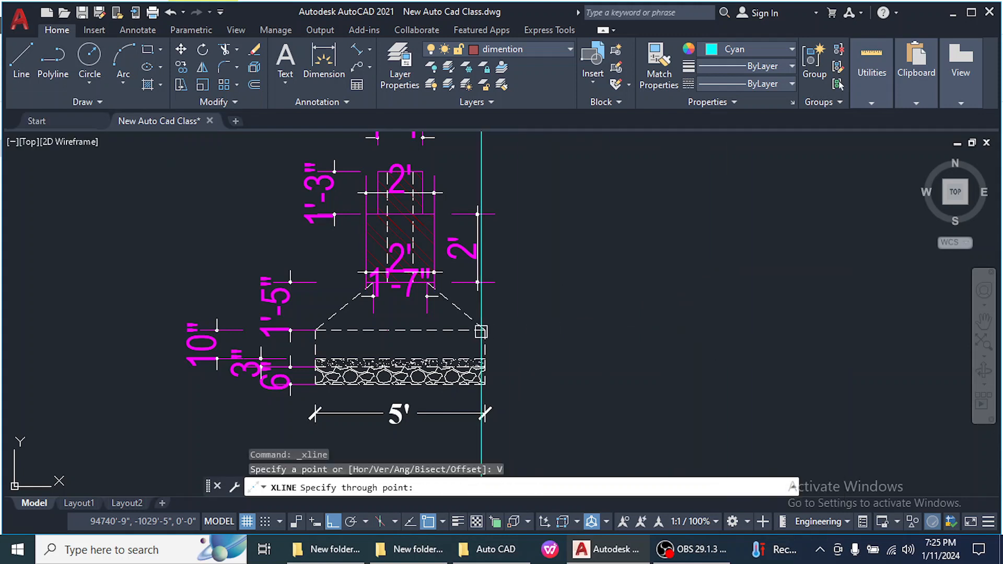
scroll(483, 332, down, 2)
scroll(710, 334, up, 2)
click(714, 336)
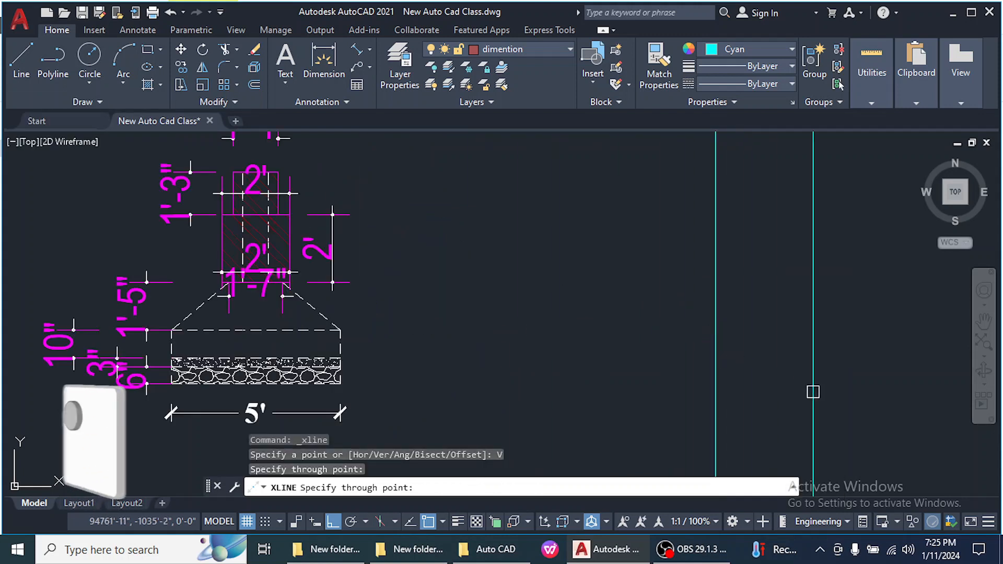
key(Escape)
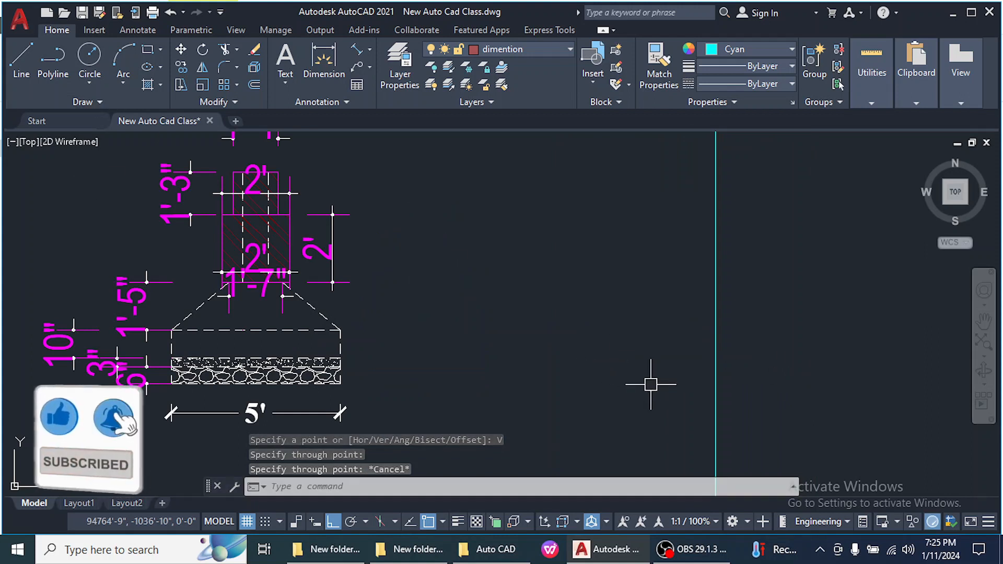
Draw a horizontal construction line just below the footing's stone base, crossing the vertical construction line
text(xl)
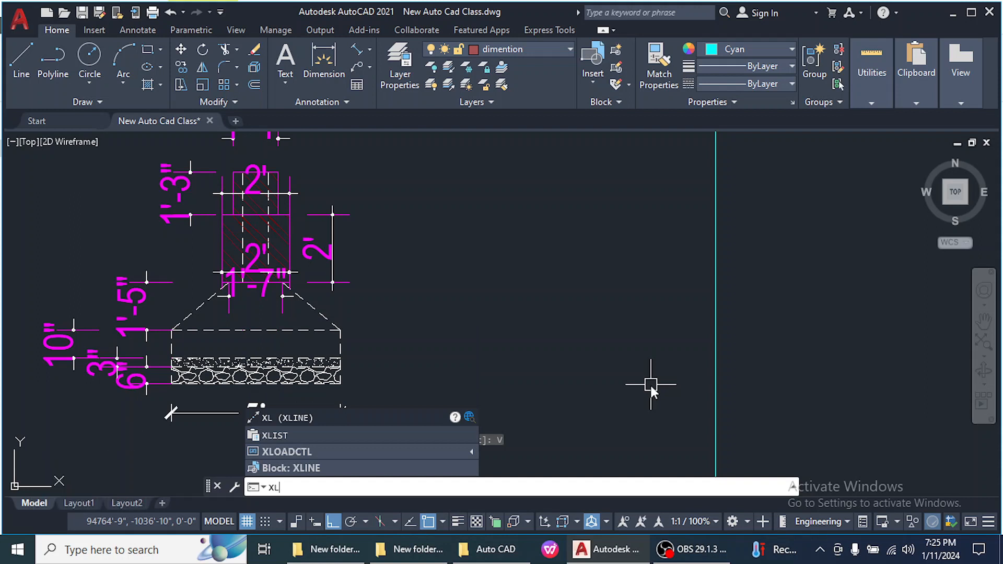
key(Return)
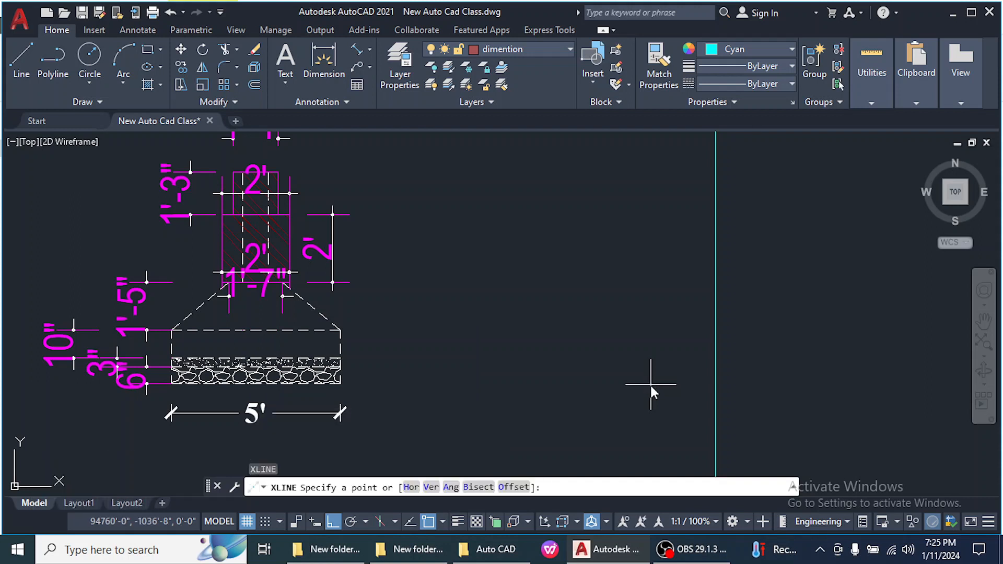
text(h)
key(Return)
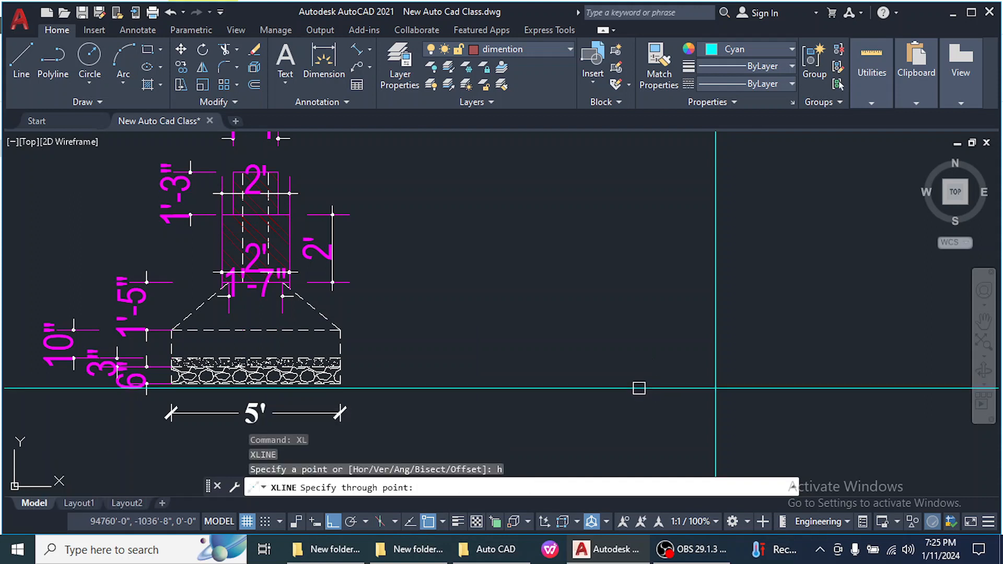
key(Return)
scroll(780, 411, up, 2)
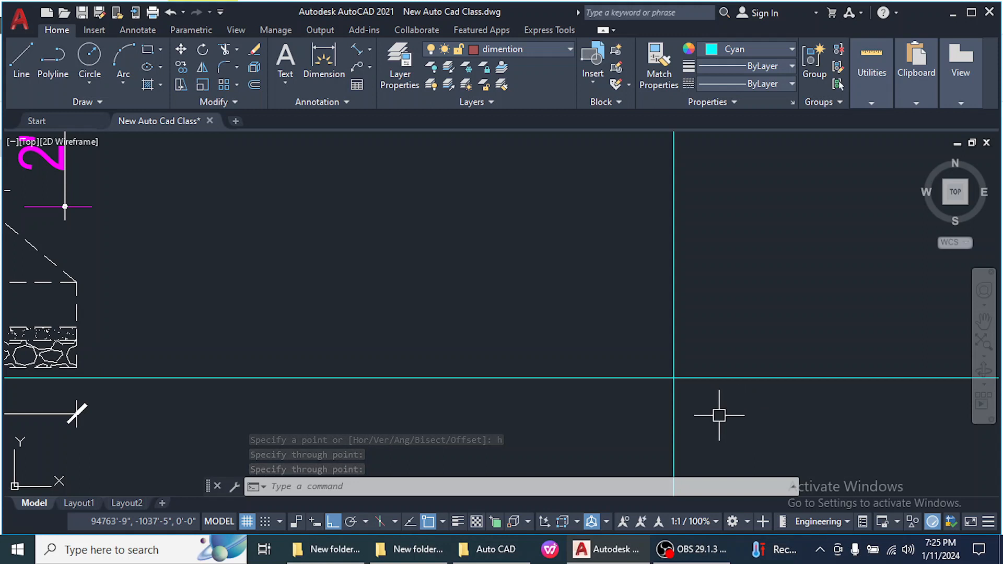
scroll(695, 369, up, 4)
scroll(695, 402, down, 4)
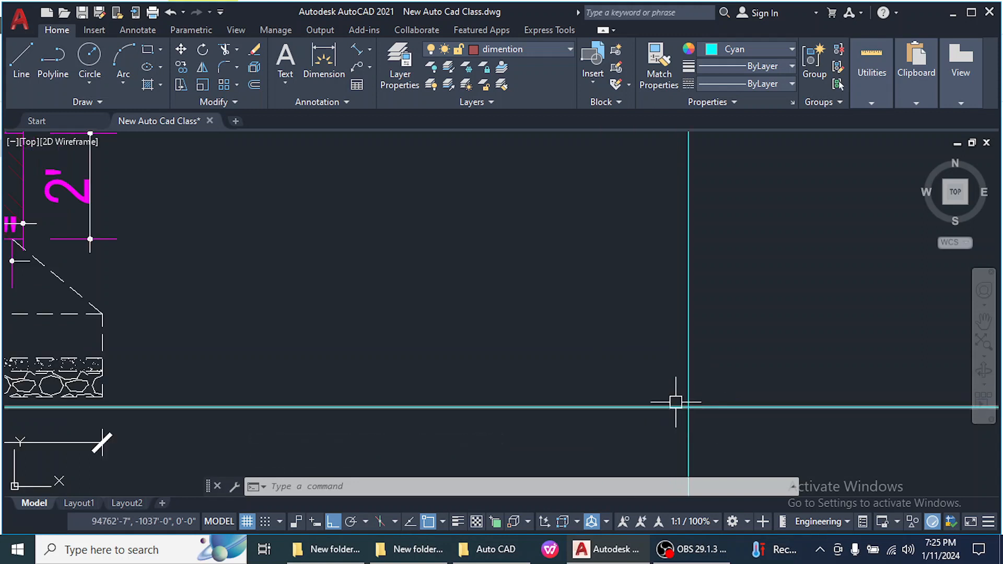
scroll(444, 408, up, 2)
scroll(365, 388, down, 2)
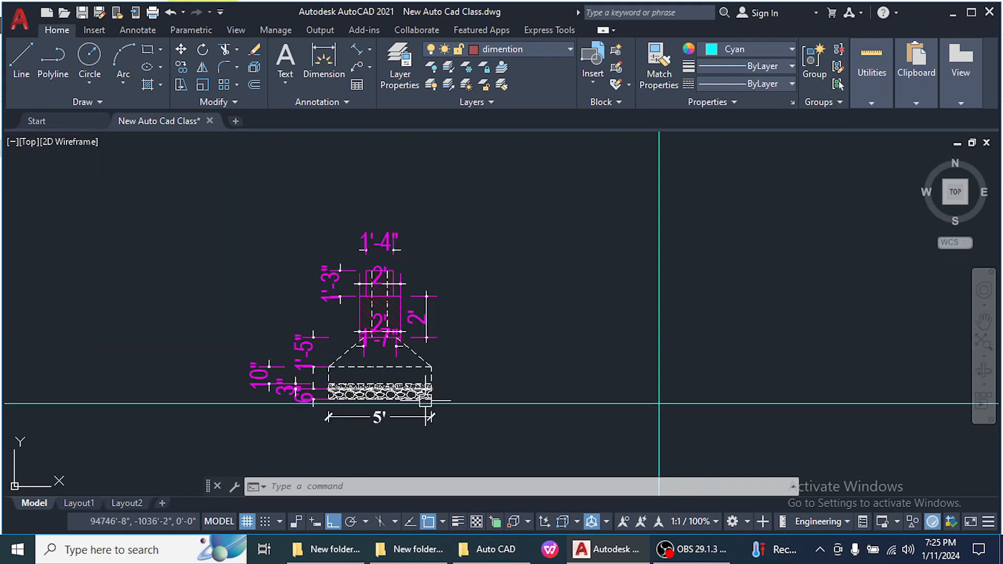
Offset the horizontal construction line 6" upward for the thickness of the stone base layer
scroll(318, 392, up, 4)
scroll(292, 389, down, 4)
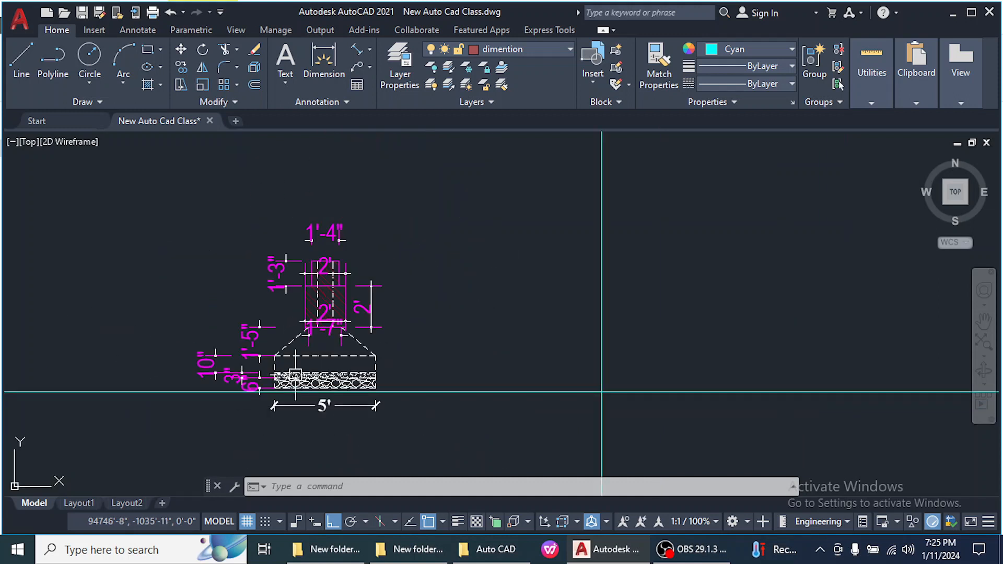
scroll(277, 387, up, 4)
scroll(256, 378, down, 4)
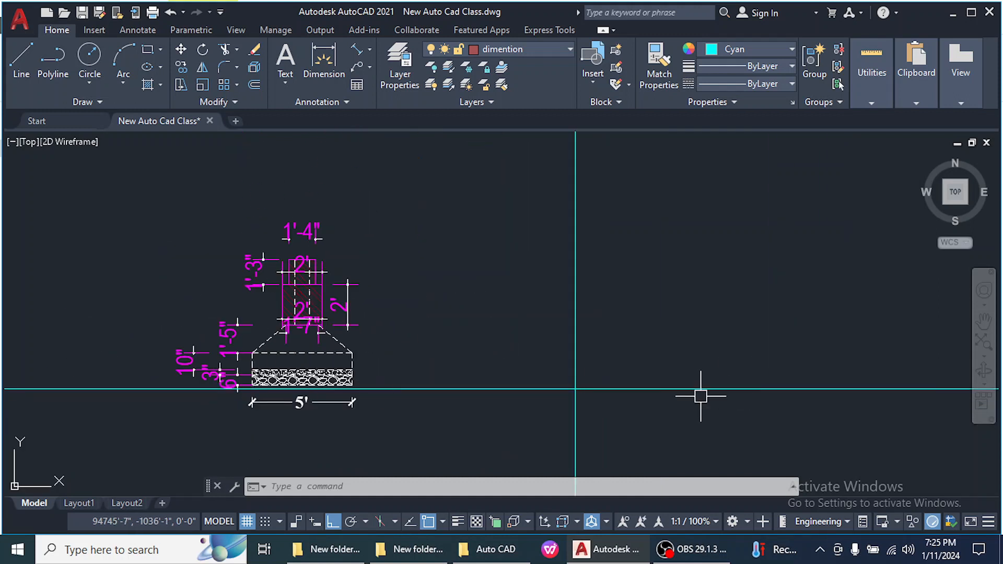
key(Return)
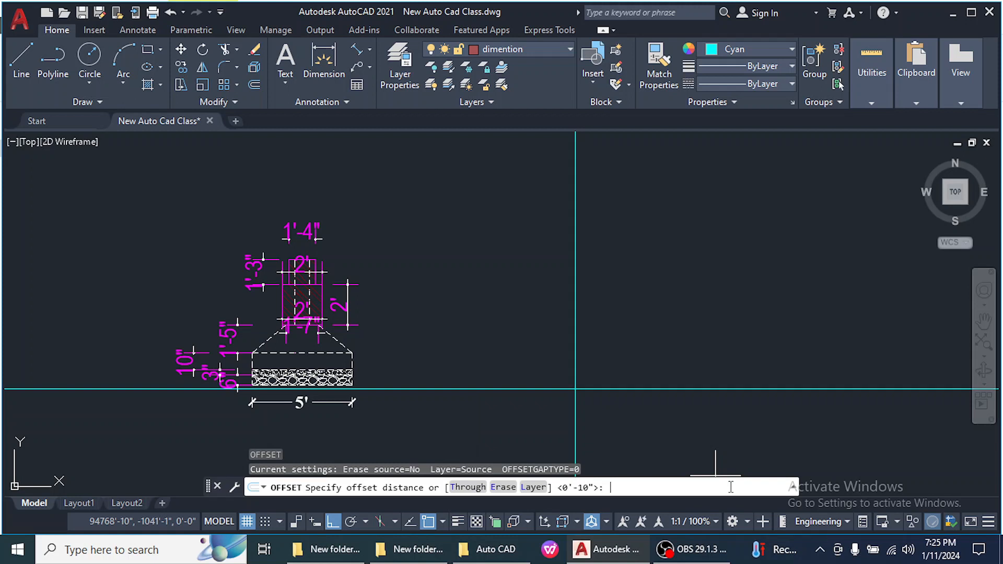
text(6")
key(Return)
click(686, 390)
click(681, 385)
Examine the hatched base layers of the existing footing and the thickness dimensions beside them
click(291, 380)
scroll(289, 379, up, 4)
scroll(450, 368, up, 5)
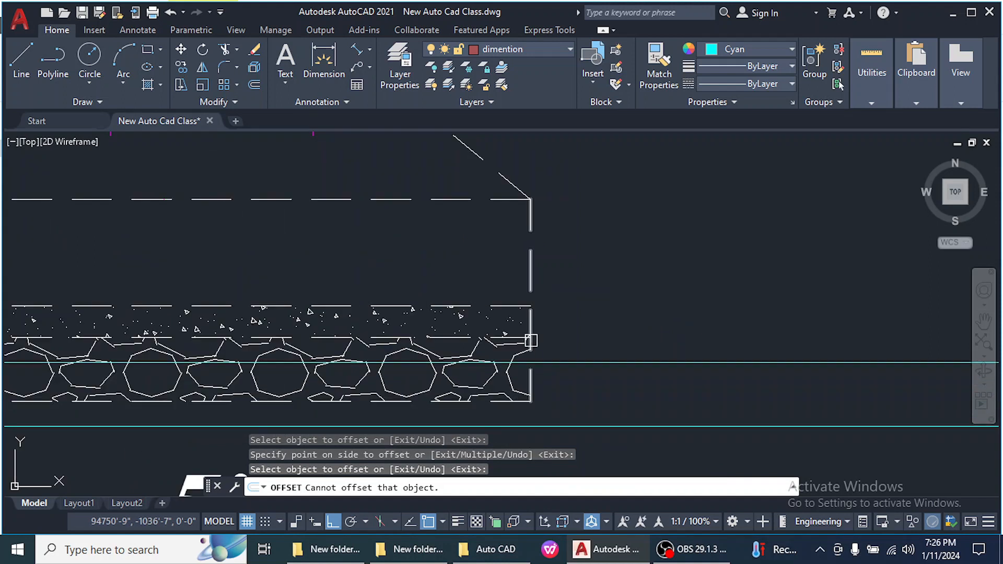
scroll(530, 341, down, 4)
double_click(359, 336)
scroll(187, 342, up, 4)
scroll(463, 342, down, 2)
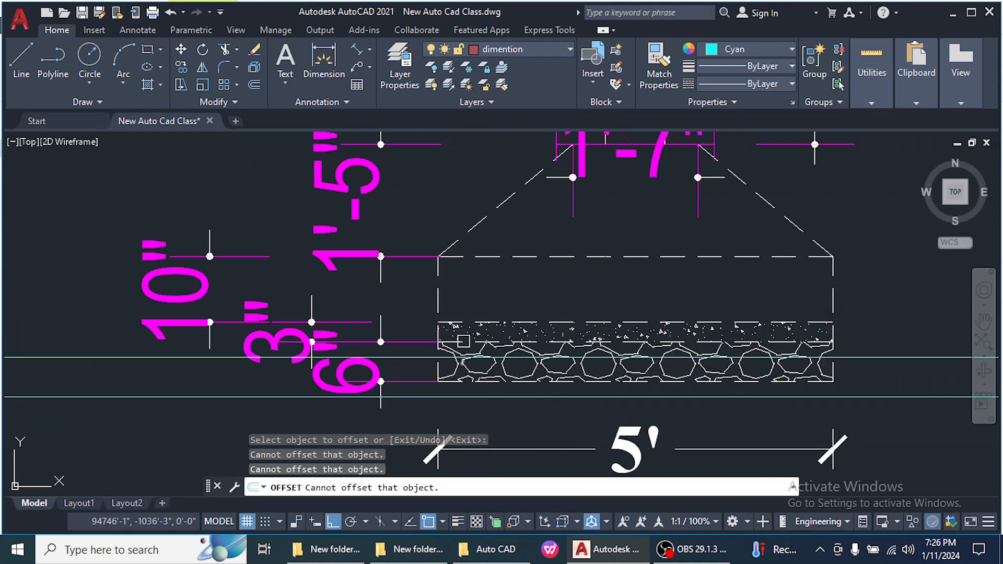
scroll(421, 291, down, 5)
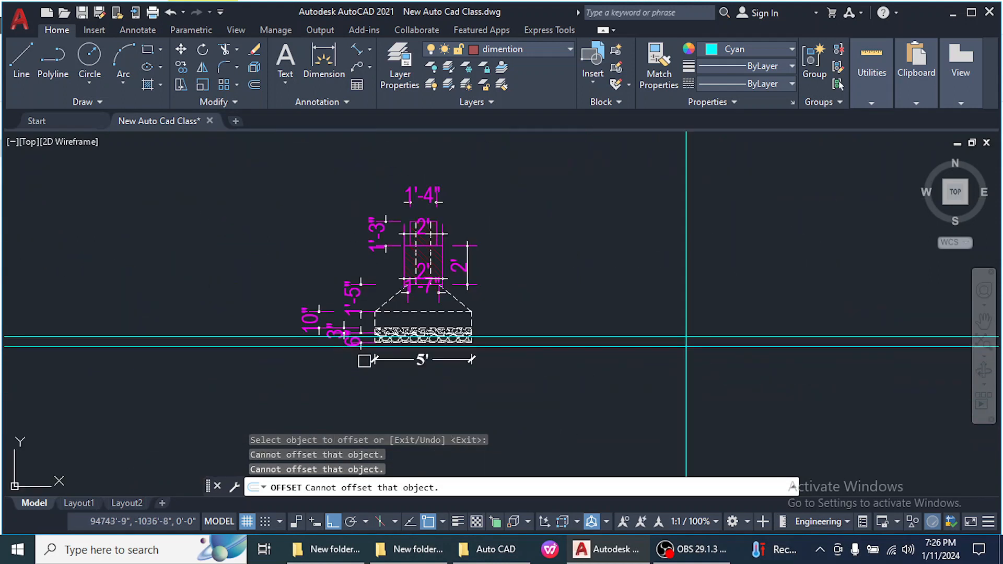
scroll(688, 376, up, 5)
click(750, 374)
click(763, 432)
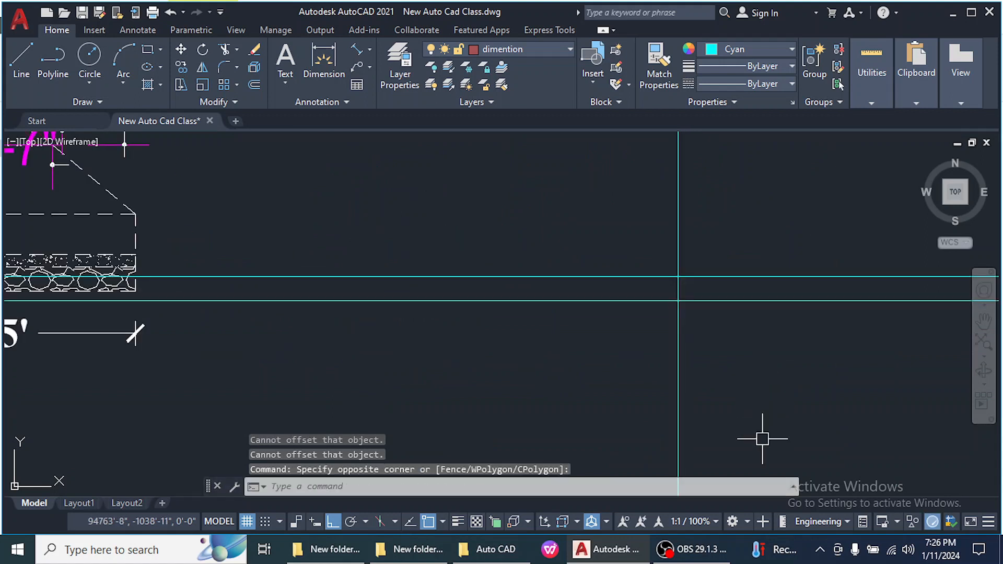
Offset the upper horizontal construction line 3" upward for the thin concrete layer above the stone base
scroll(770, 459, down, 2)
text(o)
key(Return)
text(3)
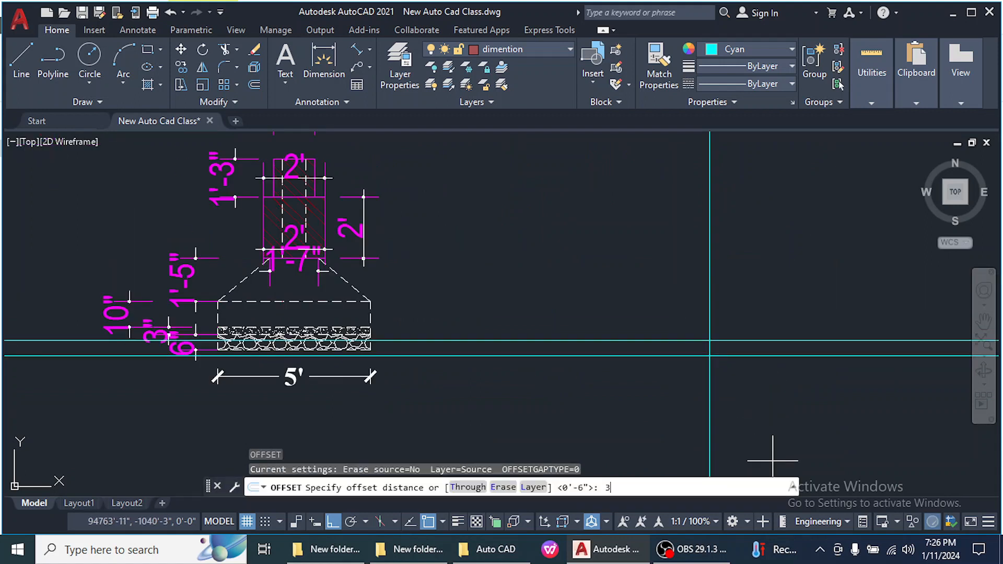
text(")
key(Return)
click(767, 340)
click(768, 291)
right_click(771, 303)
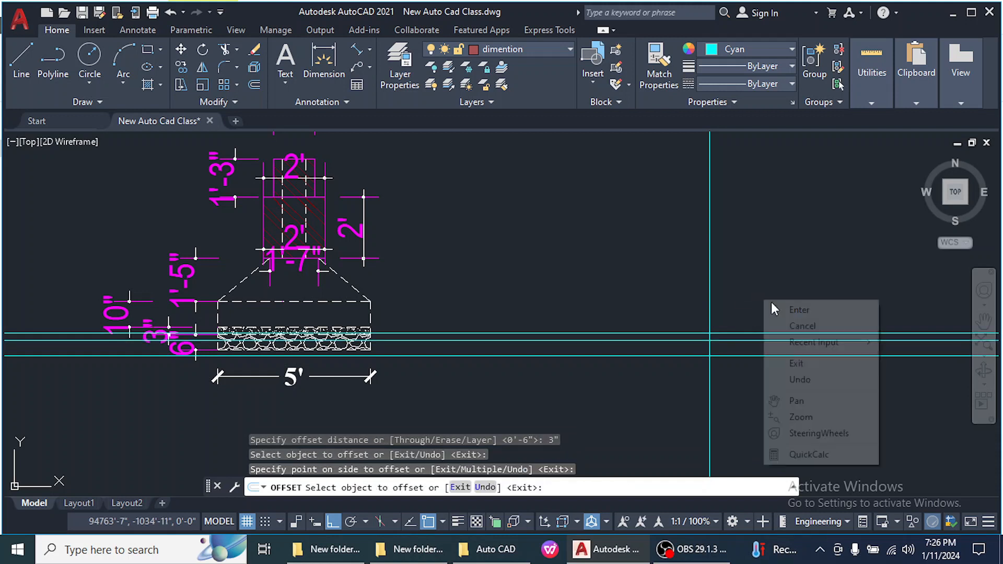
click(775, 310)
Offset the topmost horizontal construction line 10" upward for the straight-sided part of the footing
text(o)
key(Return)
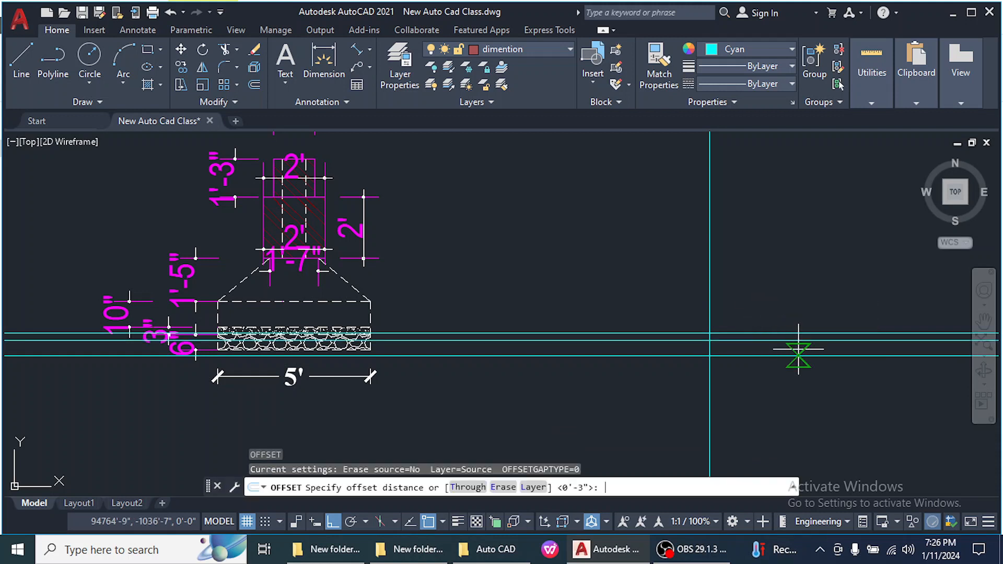
text(10")
key(Return)
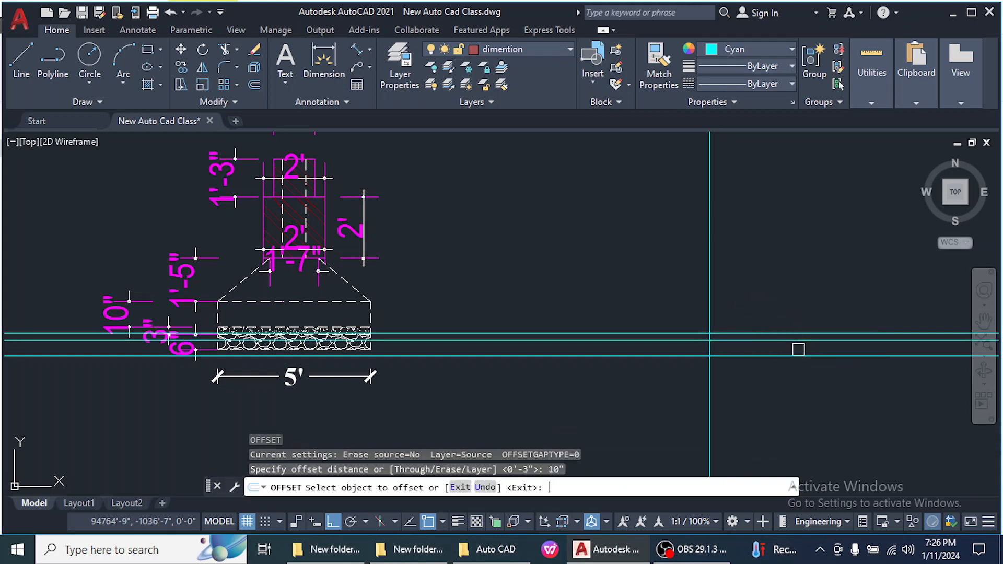
click(768, 332)
click(757, 282)
key(Return)
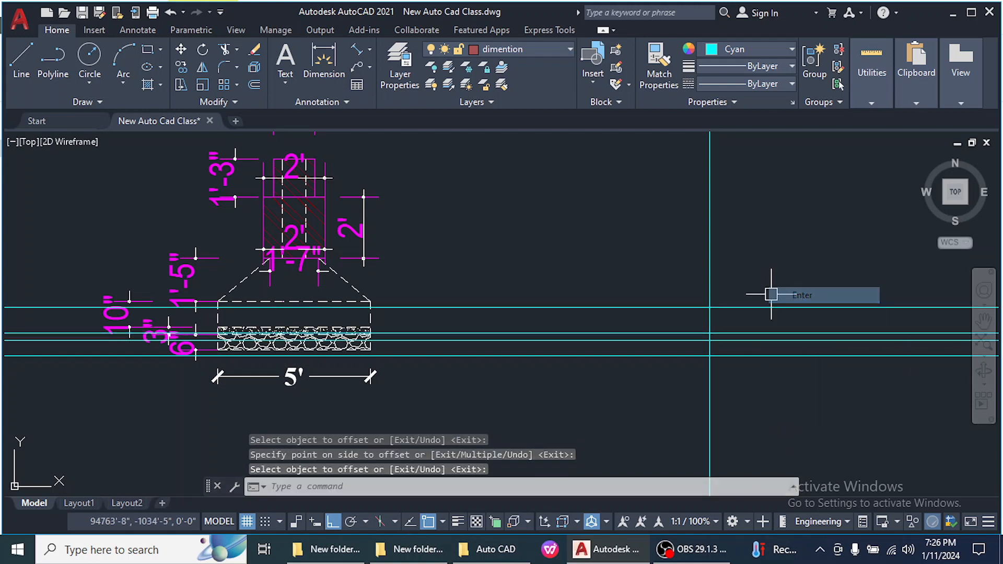
scroll(335, 325, up, 4)
scroll(495, 268, down, 4)
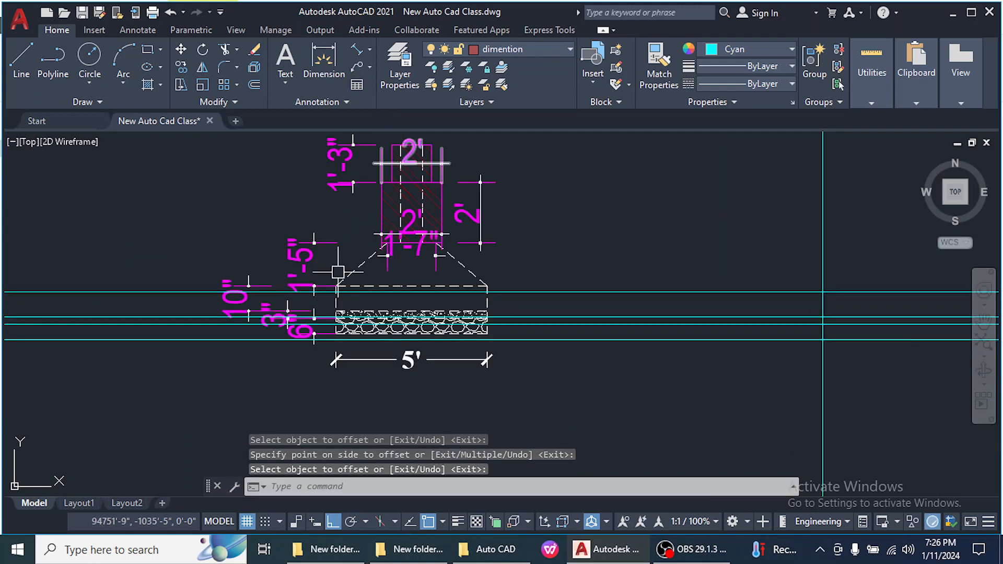
scroll(261, 322, up, 4)
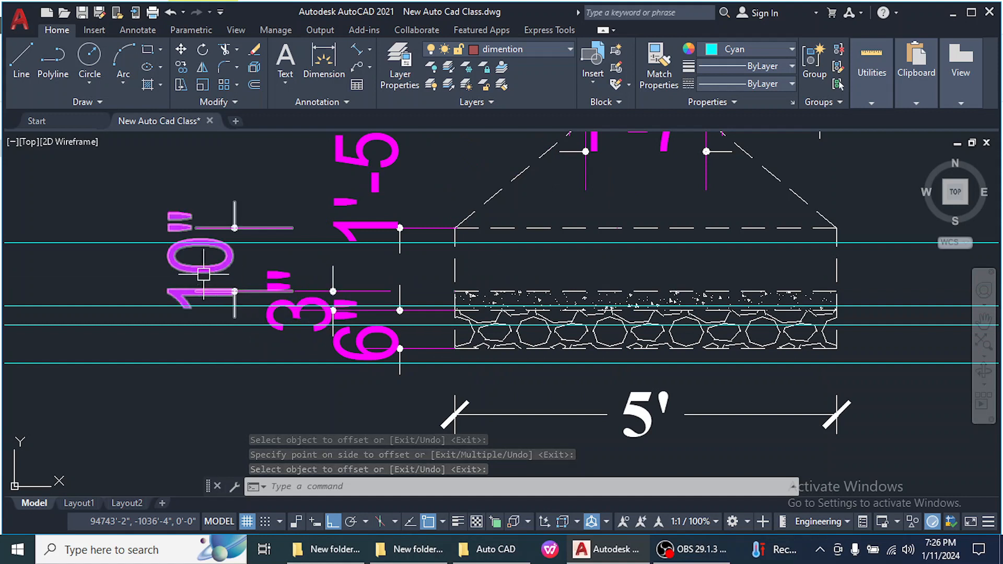
Offset the topmost horizontal construction line 1'5" upward for the height of the footing's sloped part
scroll(222, 329, down, 4)
scroll(290, 280, up, 4)
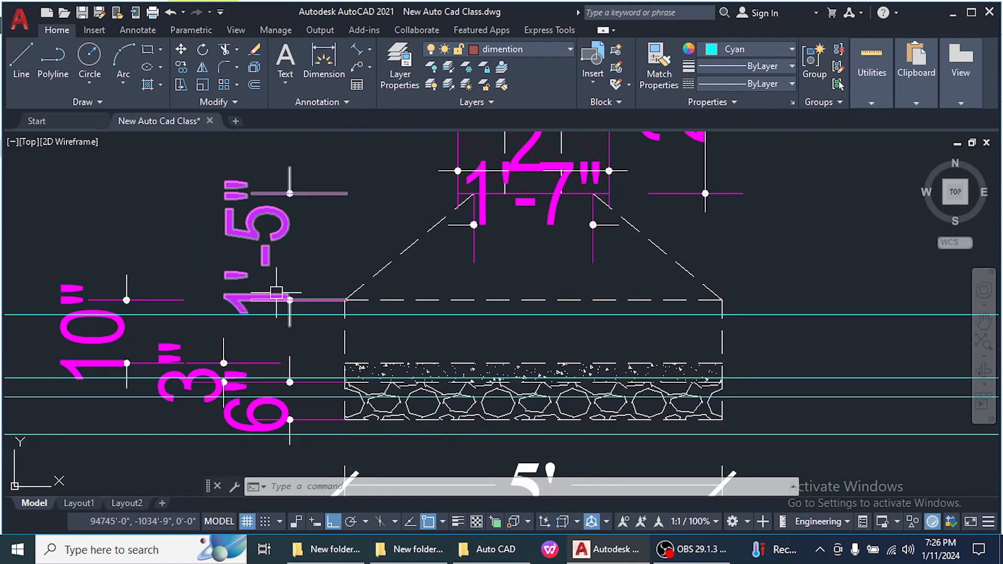
scroll(230, 269, down, 2)
scroll(508, 276, down, 3)
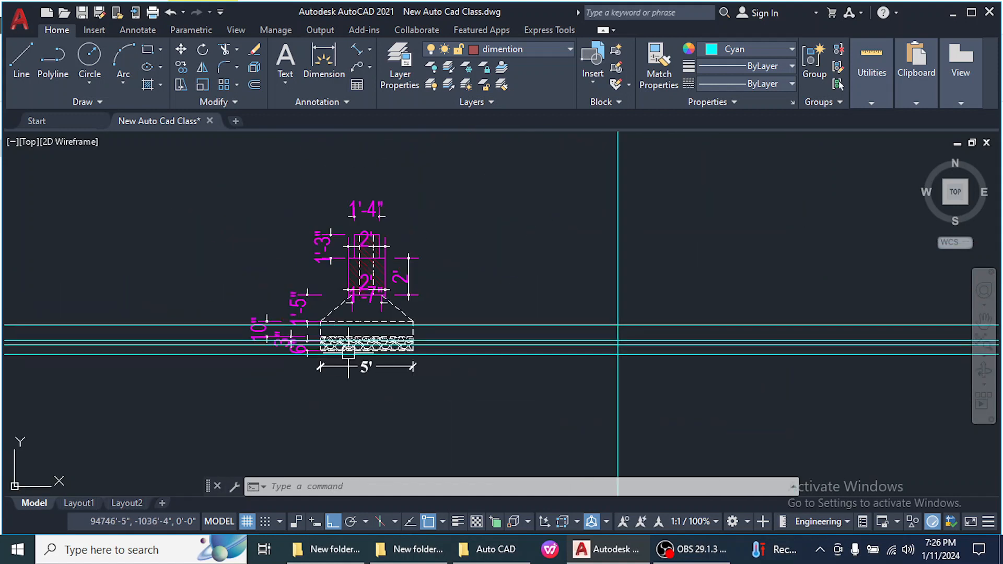
scroll(599, 336, up, 1)
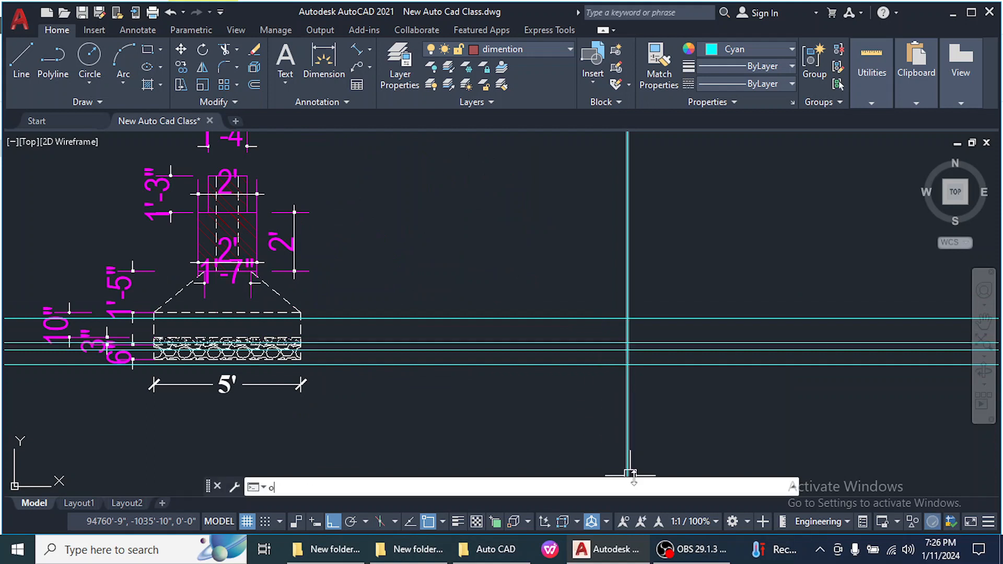
key(Return)
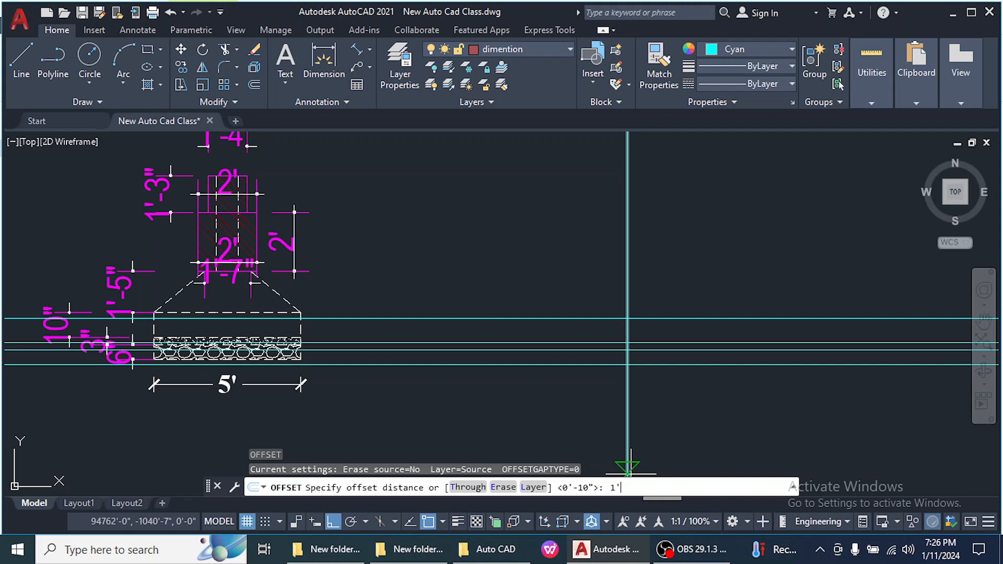
text(1'5")
key(Return)
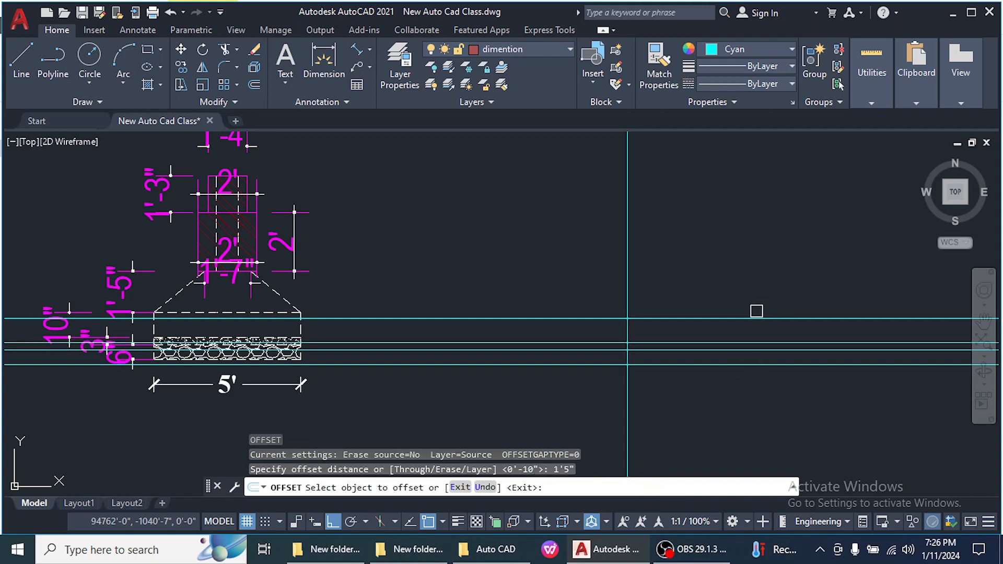
click(752, 318)
click(736, 261)
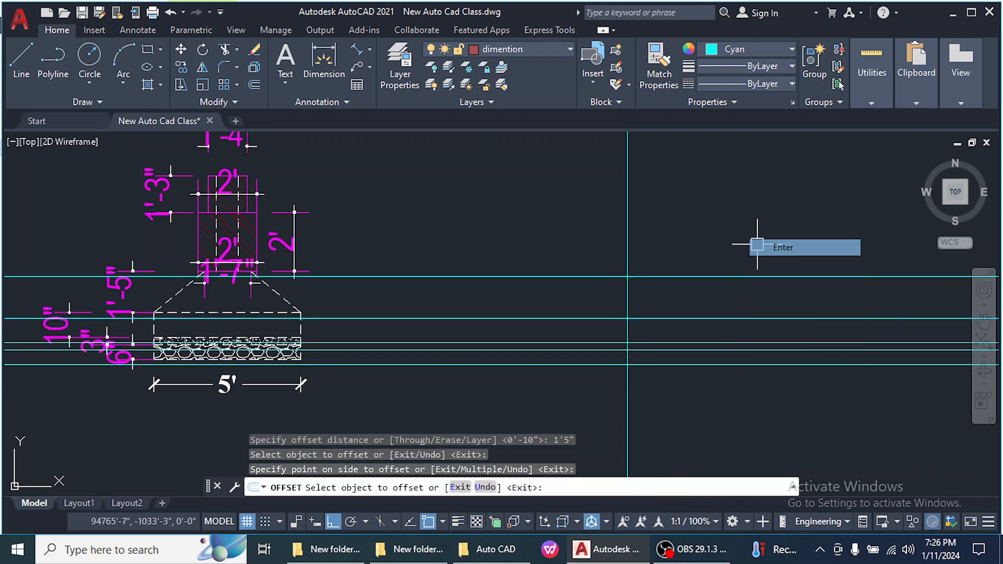
key(Return)
text(o)
mouse_move(752, 551)
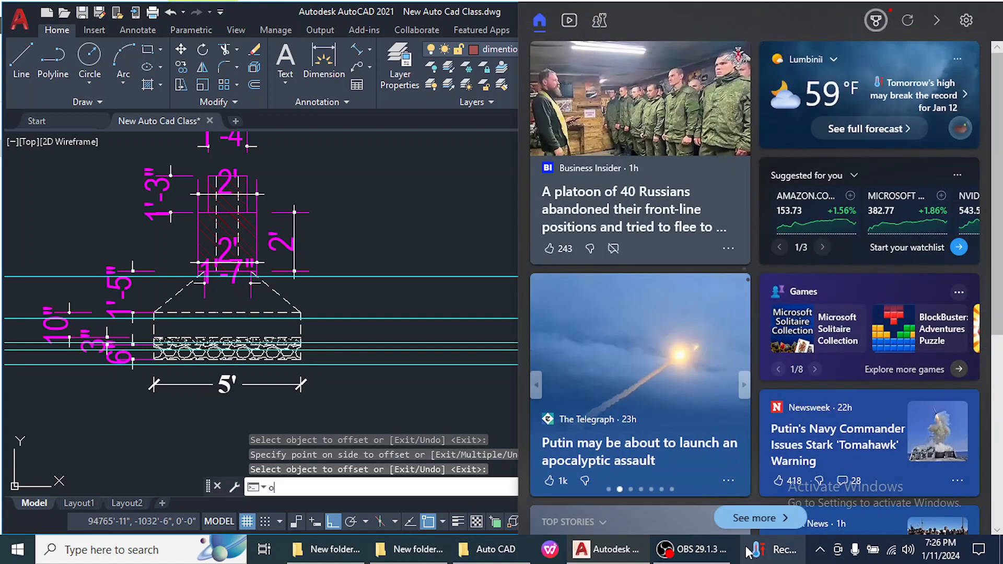
key(Return)
key(Escape)
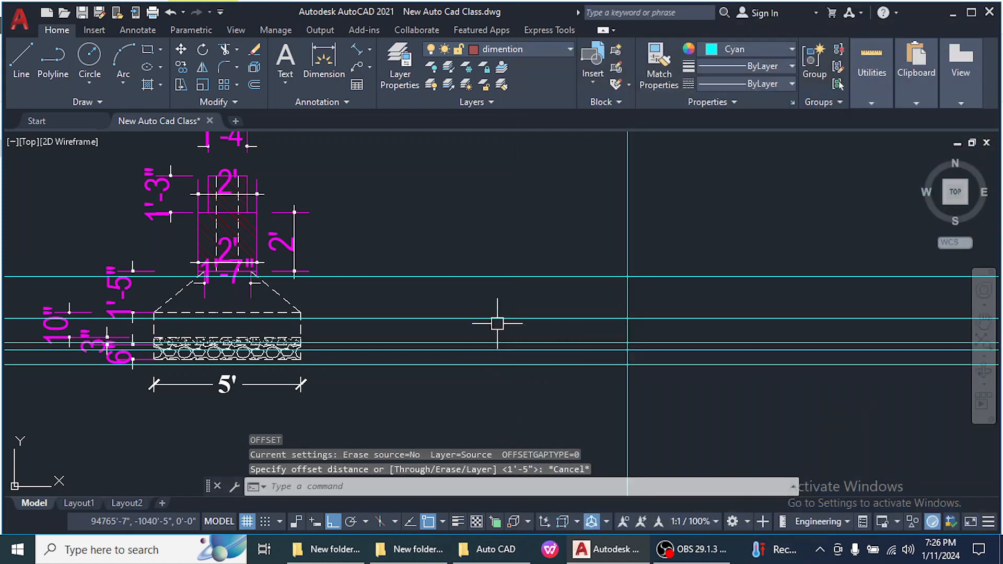
Offset the vertical construction line 2'6" to each side to mark the footing's outer edges
text(o)
key(Return)
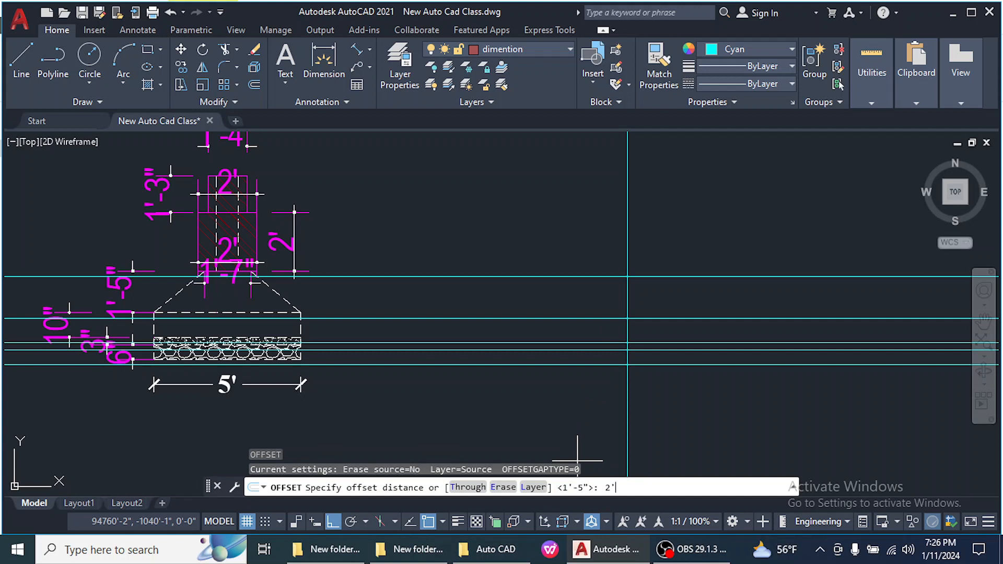
text(2'6")
key(Return)
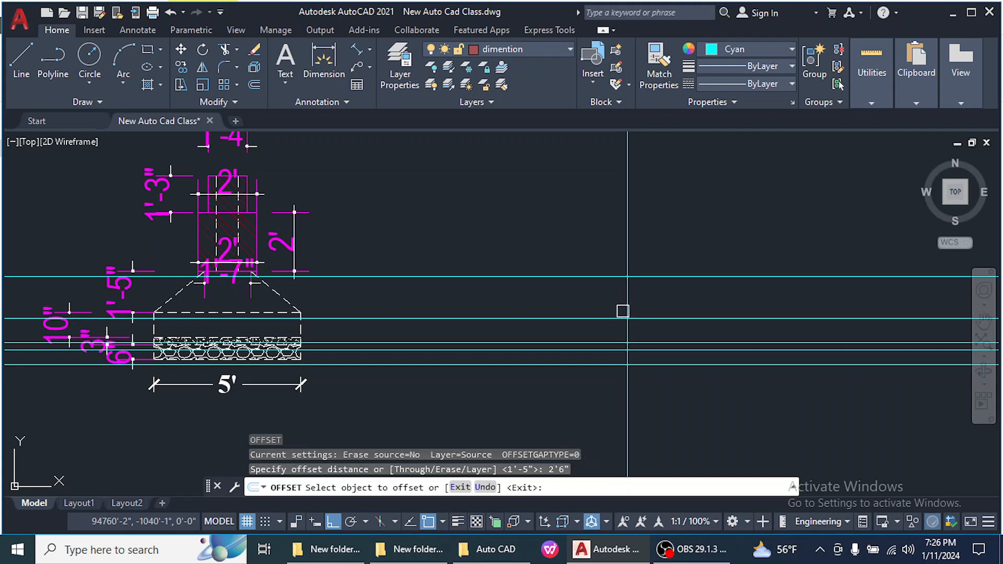
click(634, 243)
click(667, 253)
click(627, 243)
click(560, 252)
key(Return)
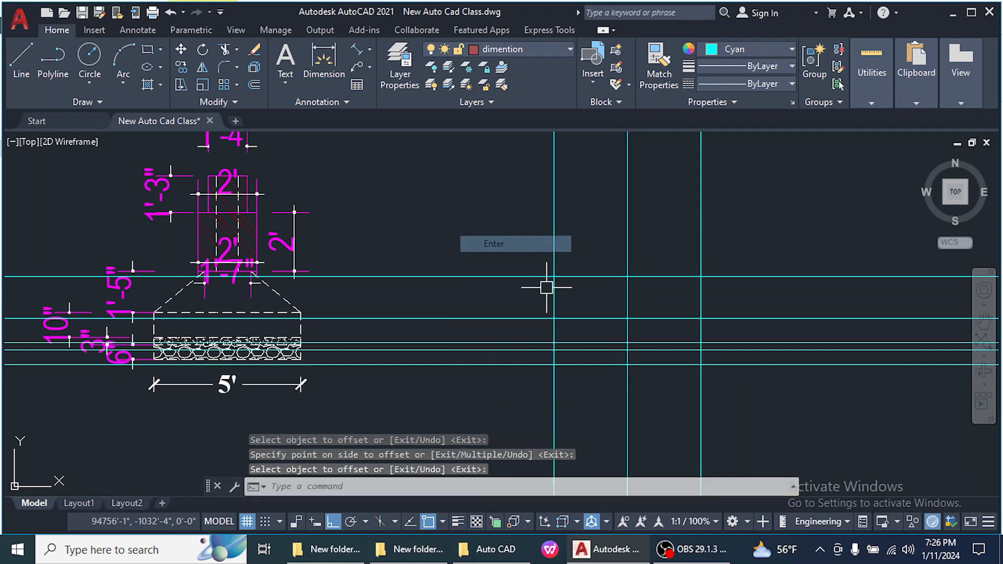
Add an aligned dimension to the bottom edge of the original footing, placed below its existing width dimension
click(369, 50)
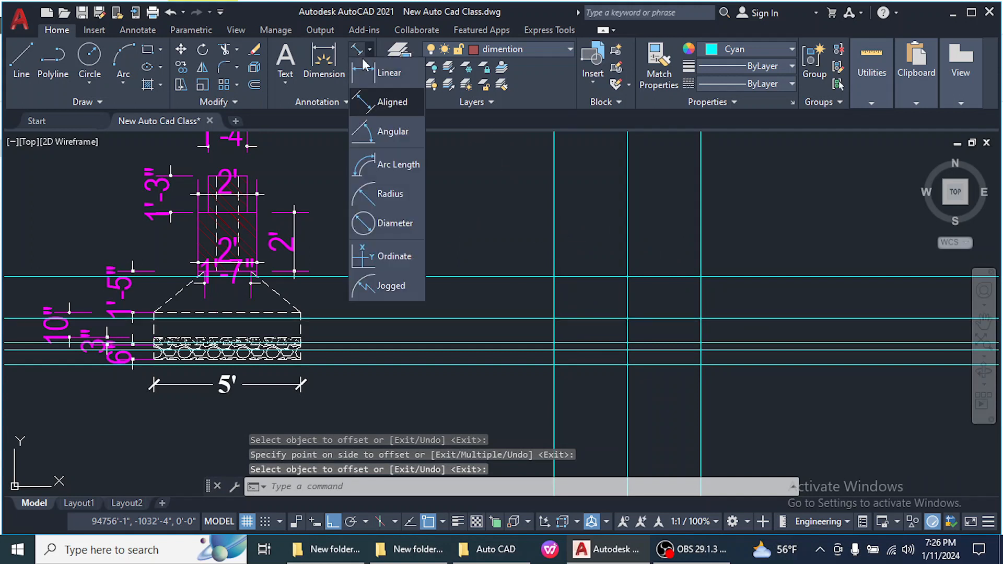
click(390, 102)
scroll(144, 370, up, 5)
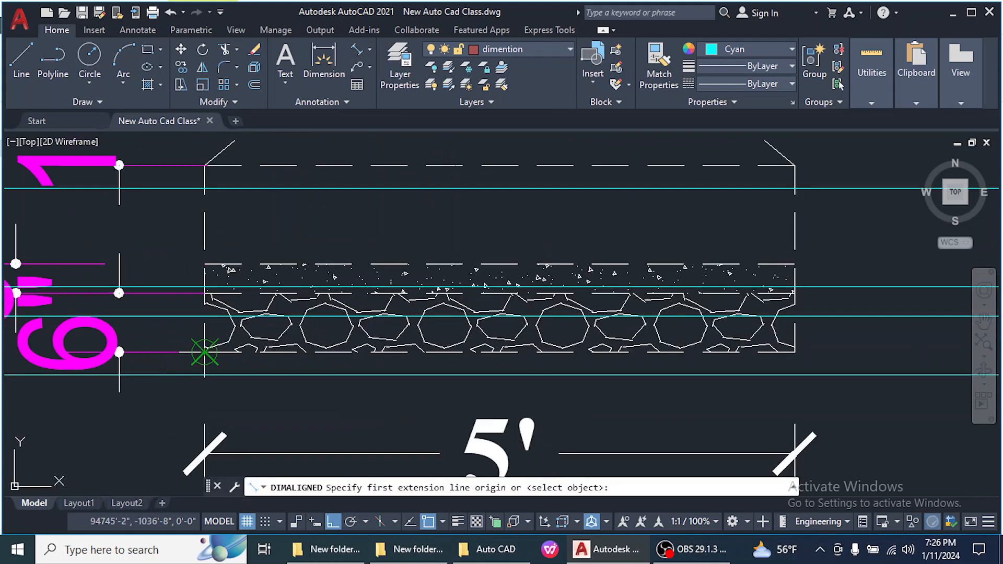
click(204, 353)
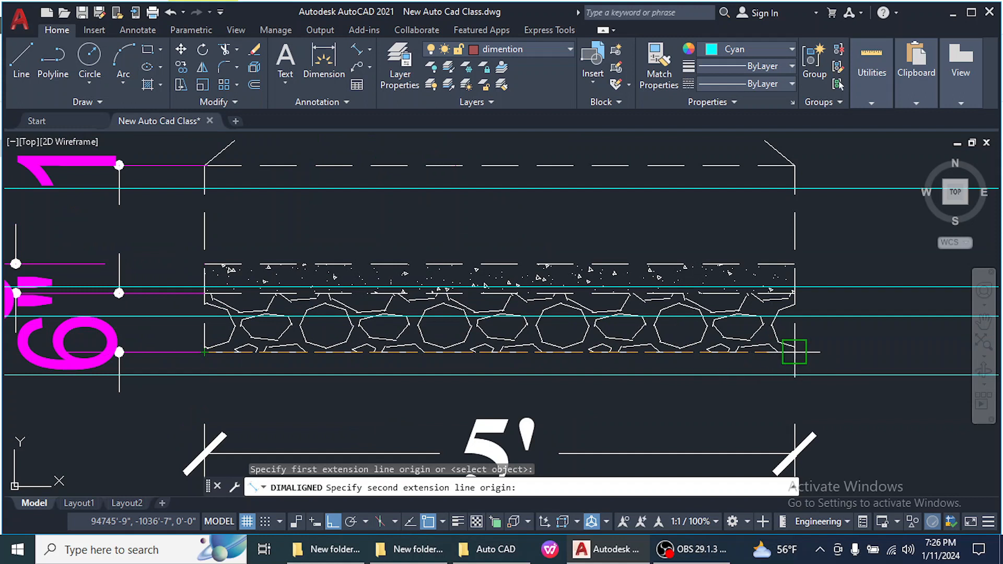
click(794, 352)
scroll(667, 192, down, 5)
scroll(653, 198, down, 3)
click(688, 291)
scroll(580, 374, down, 2)
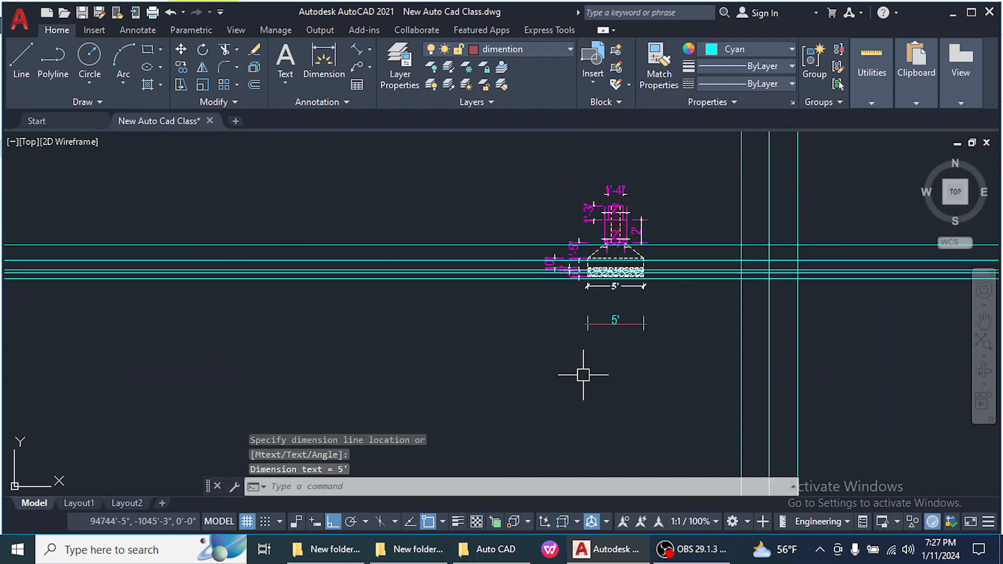
Trim the three vertical construction lines below the lowest horizontal line
scroll(617, 324, up, 4)
scroll(580, 366, down, 4)
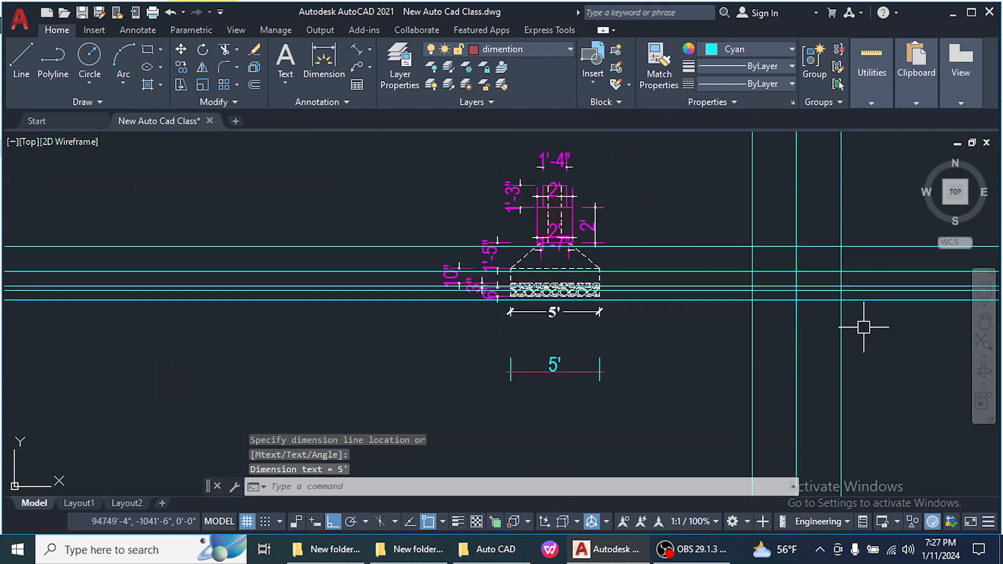
scroll(785, 359, up, 5)
scroll(661, 389, down, 5)
scroll(672, 365, up, 2)
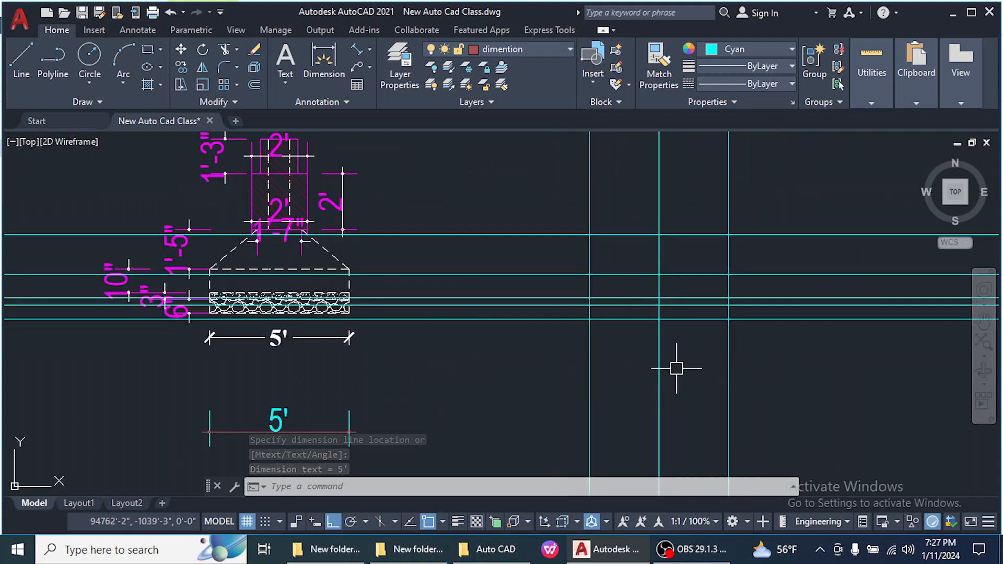
text(tr)
key(Return)
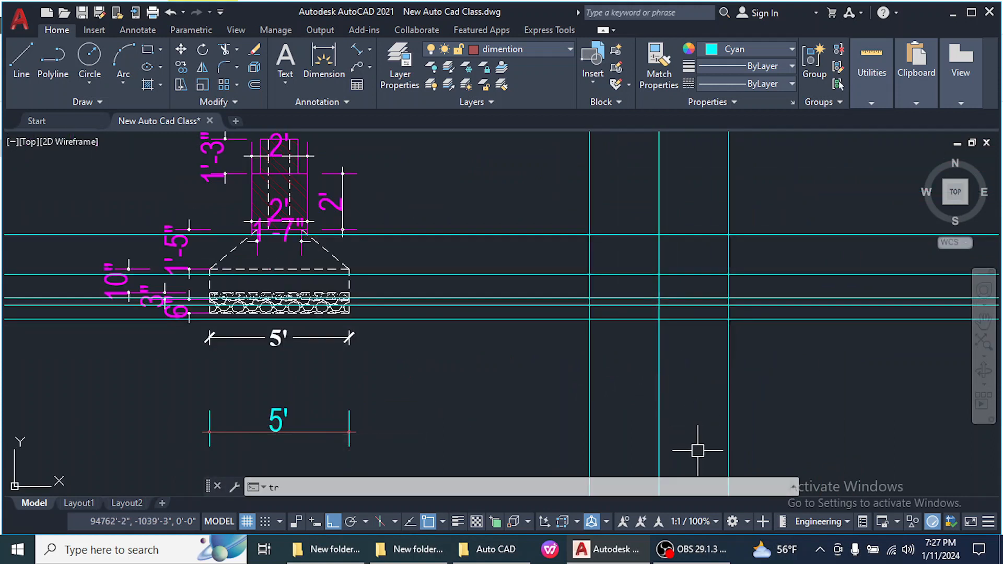
key(Return)
drag(824, 390, 504, 408)
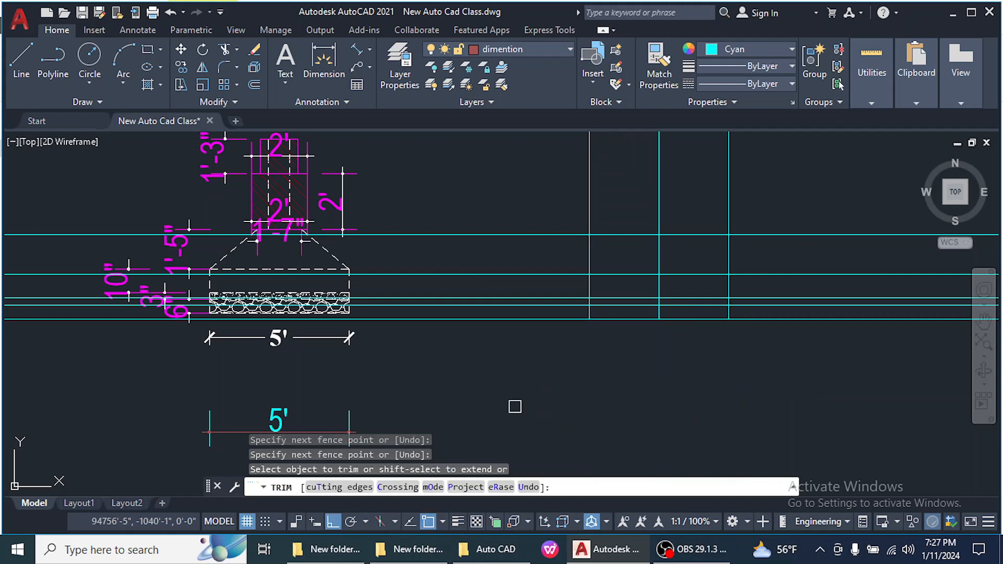
Trim the horizontal construction lines outside the two outer vertical lines and end the Trim command
scroll(653, 413, down, 2)
drag(562, 264, 568, 406)
scroll(642, 330, up, 3)
scroll(719, 319, down, 2)
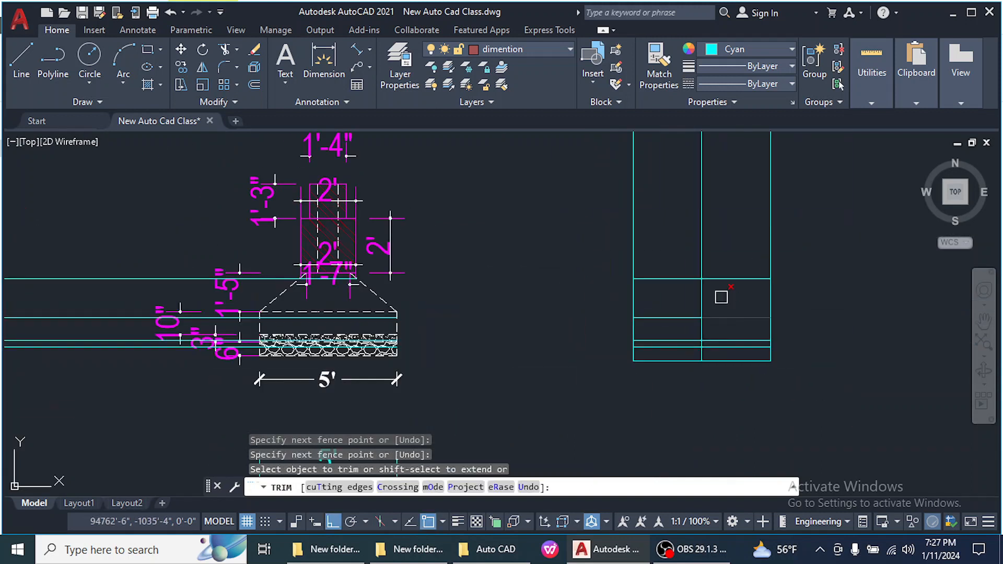
right_click(719, 241)
click(734, 256)
Erase the four leftover horizontal line pieces that cross the original footing section
click(153, 368)
click(80, 215)
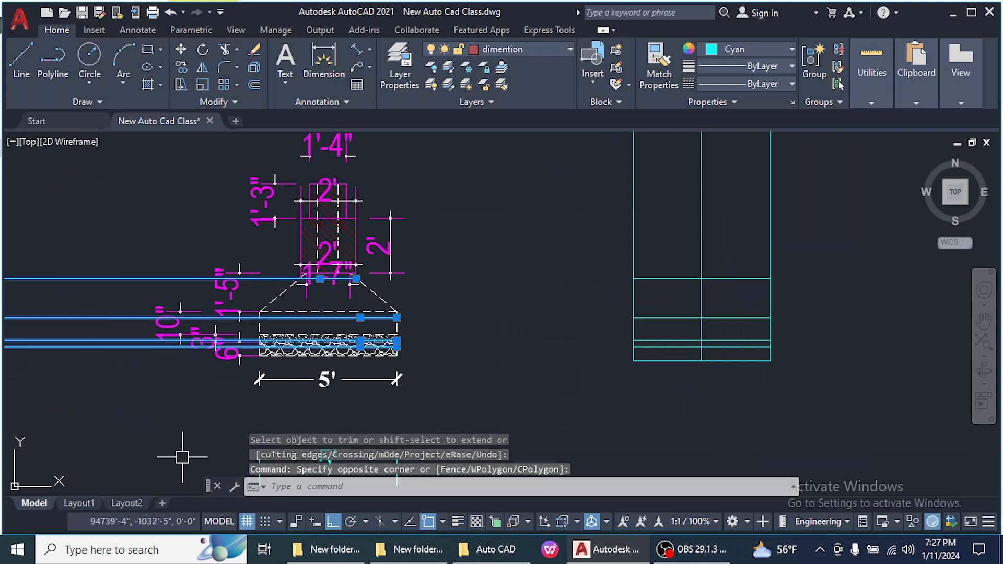
key(Delete)
Examine the width dimension at the top of the original footing's sloped part and compare it with the new outline
scroll(256, 292, up, 3)
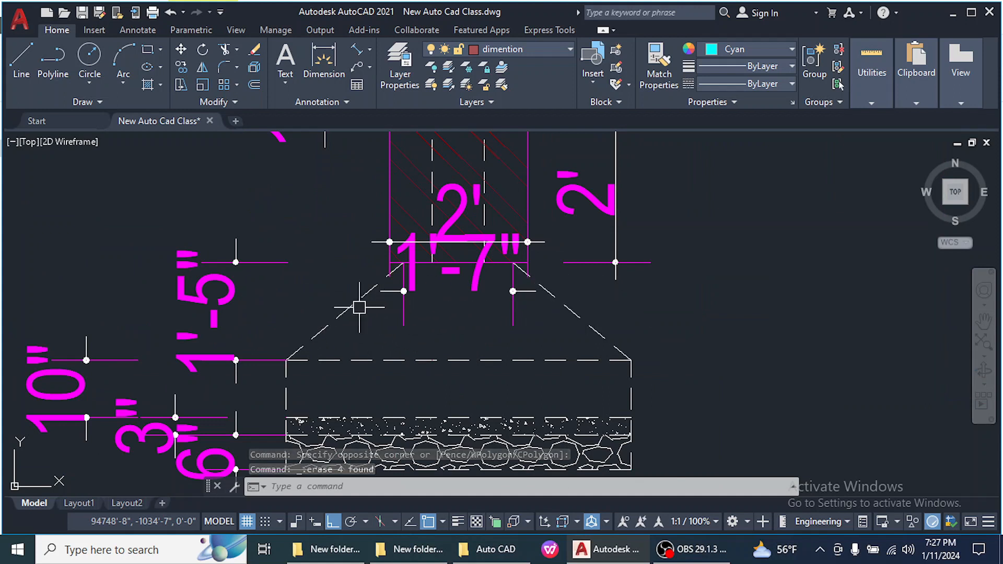
scroll(350, 305, down, 4)
scroll(452, 333, up, 2)
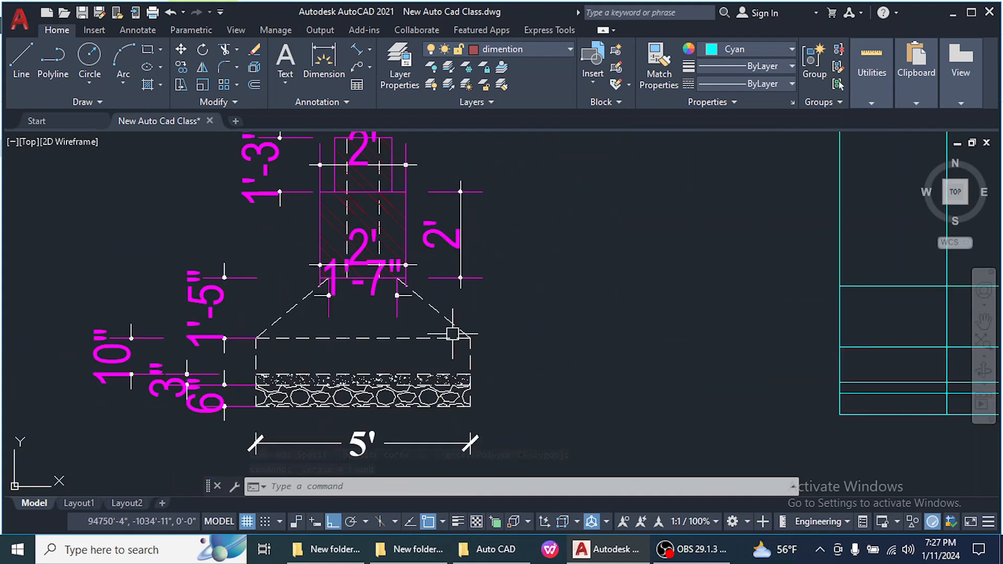
scroll(452, 334, down, 2)
scroll(762, 348, up, 2)
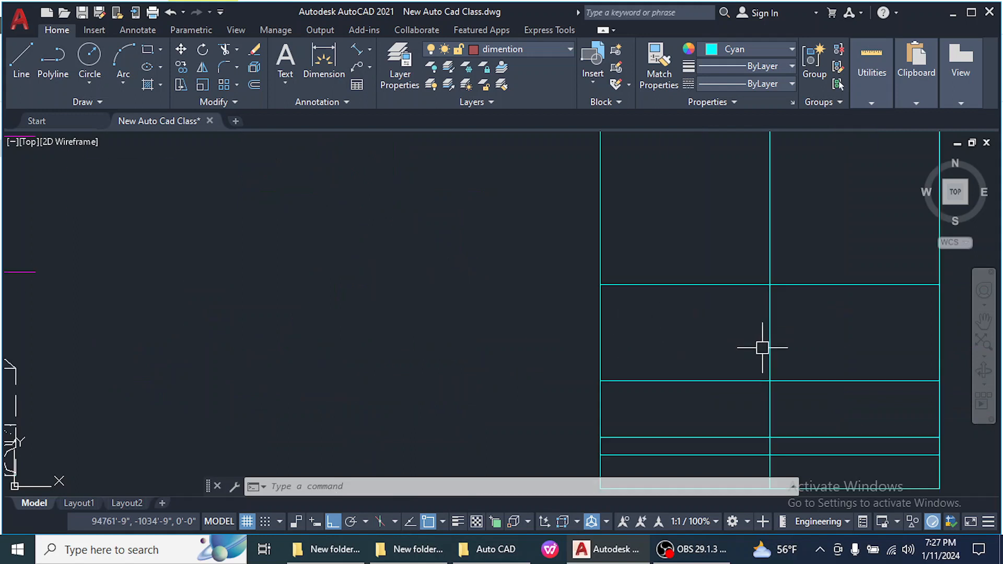
scroll(762, 347, down, 2)
scroll(400, 334, up, 3)
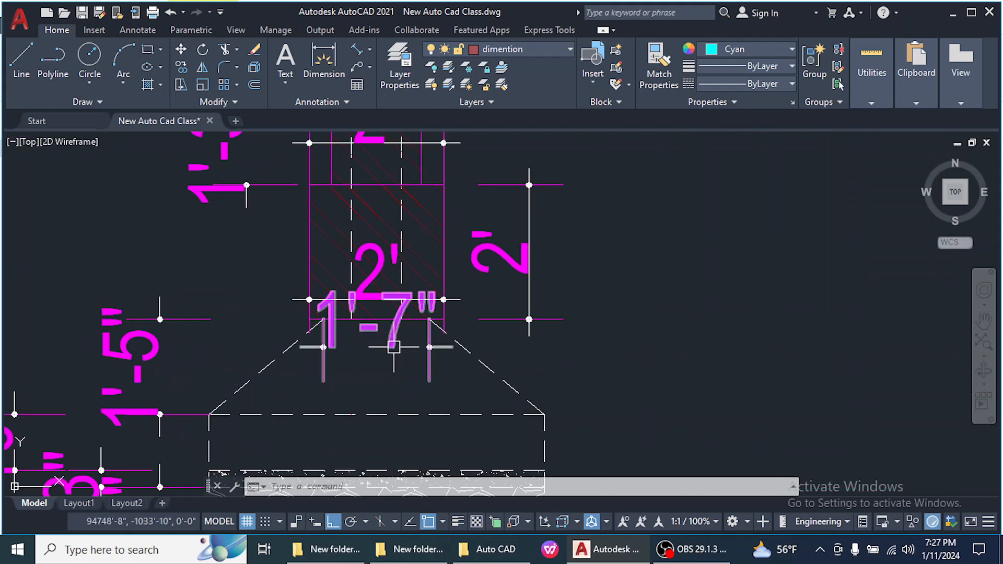
scroll(398, 339, down, 3)
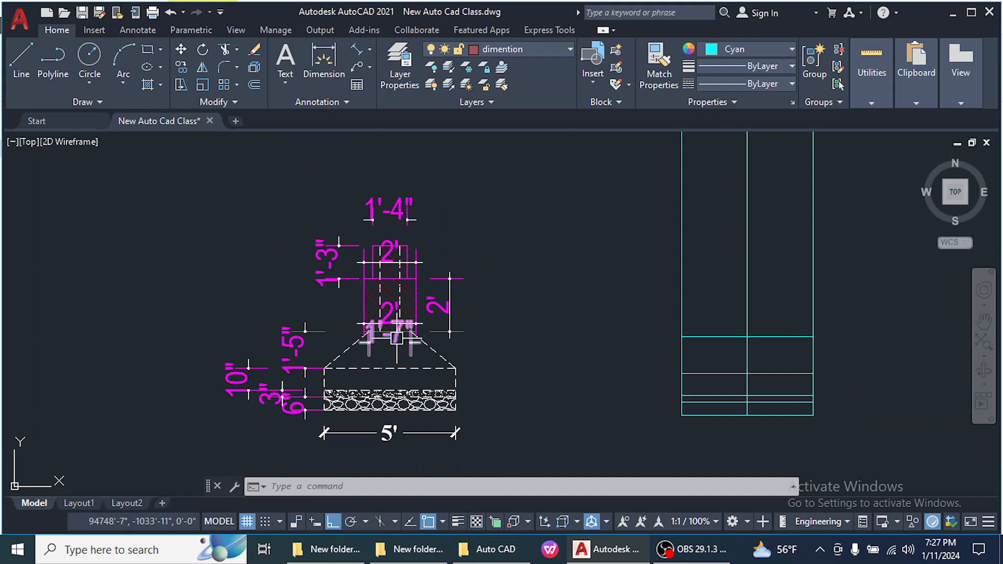
scroll(636, 351, up, 3)
scroll(644, 352, down, 3)
scroll(701, 374, up, 5)
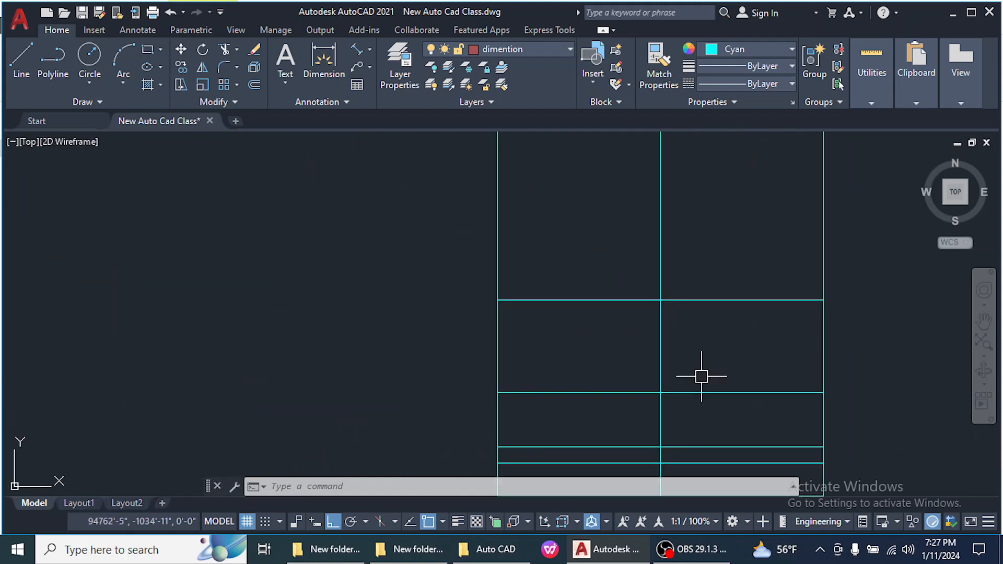
Offset the vertical centre line 9.5" to each side to mark the top width of the footing's sloped part
text(o)
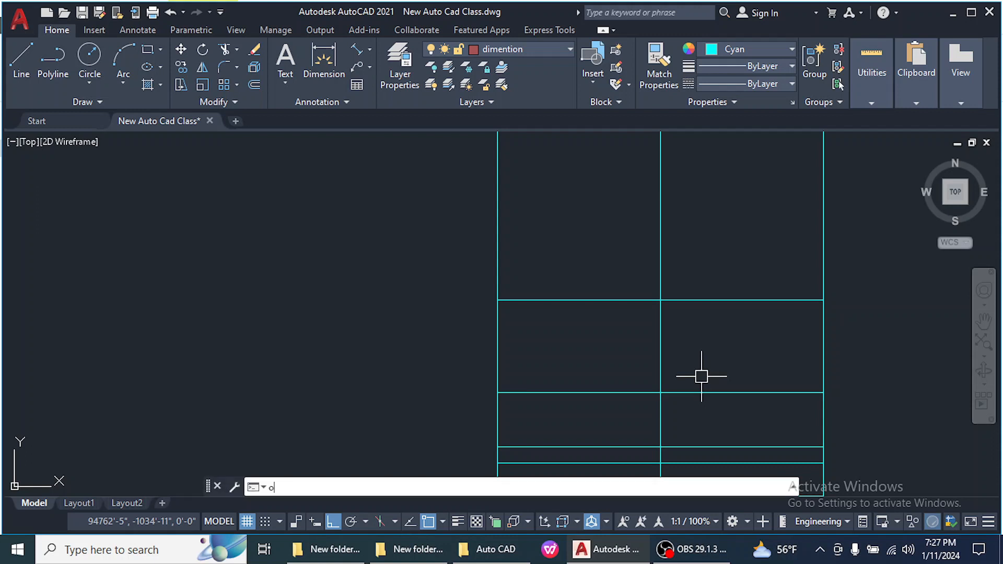
key(Return)
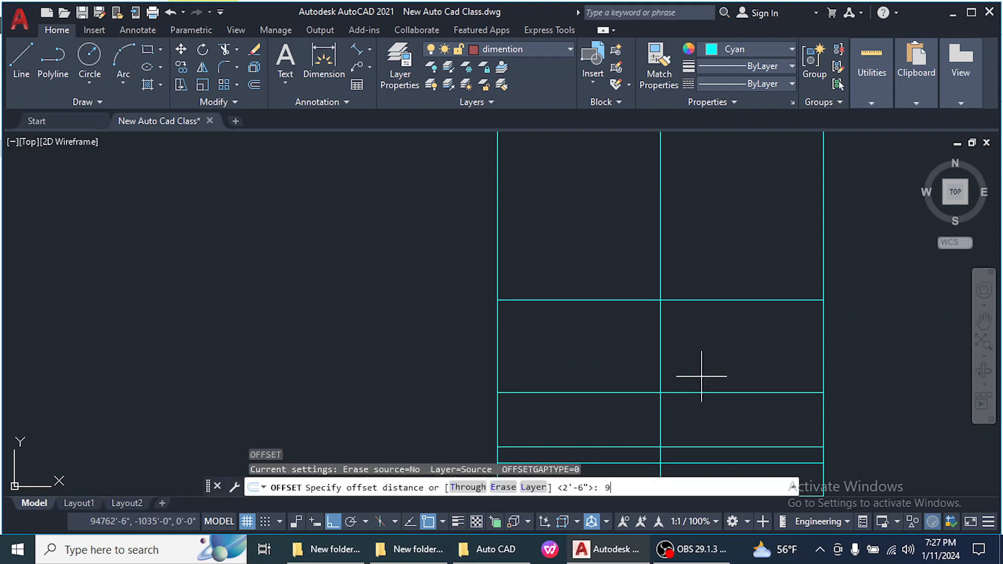
key(Return)
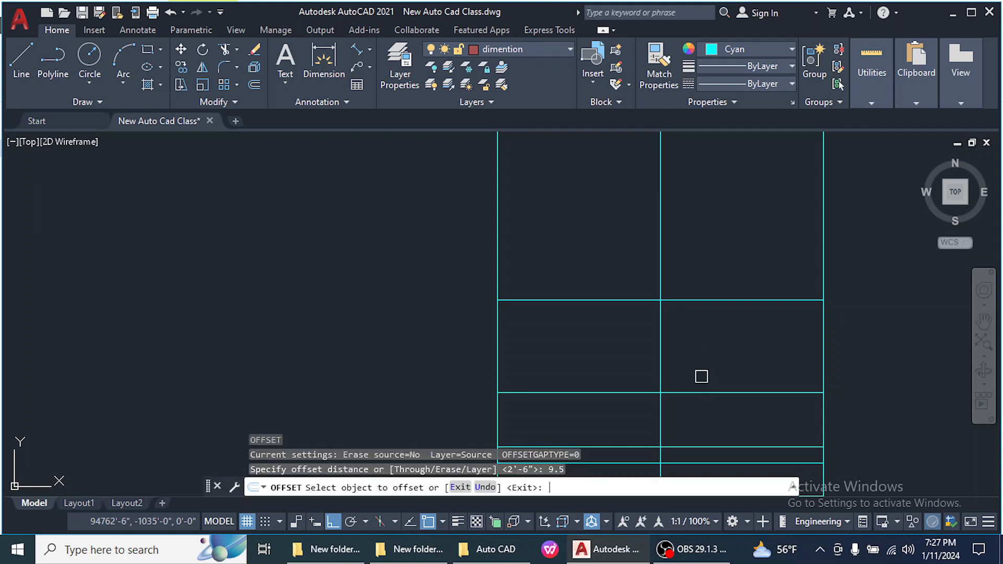
click(662, 340)
click(631, 352)
click(661, 349)
click(731, 347)
right_click(747, 335)
click(768, 344)
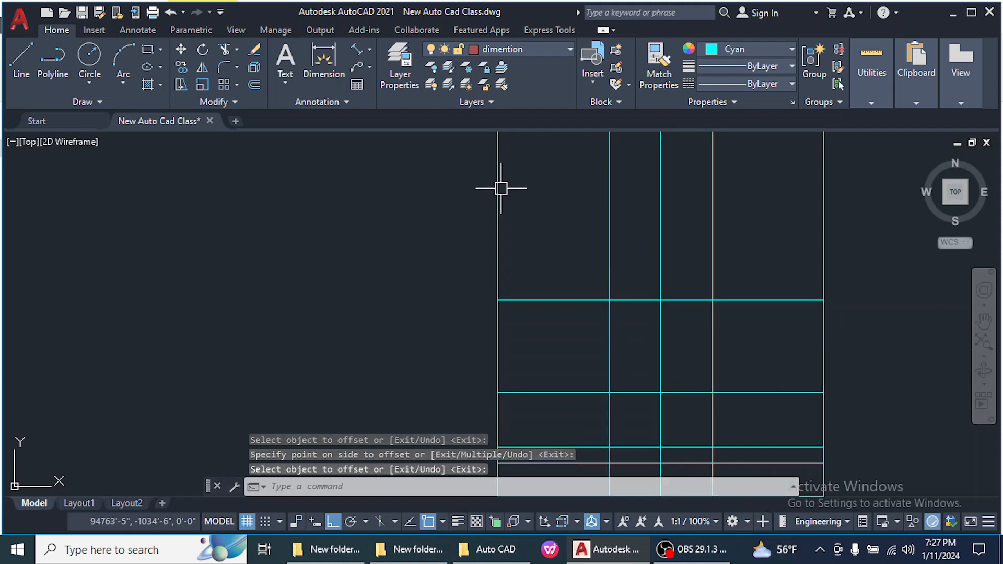
Add an aligned dimension between the two inner vertical lines beside the centre line
click(370, 51)
click(375, 99)
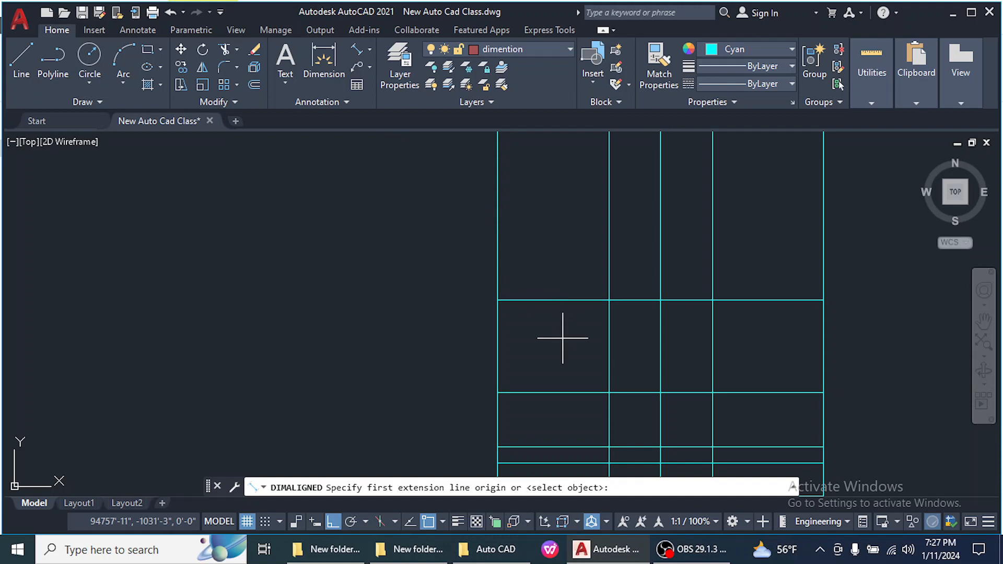
click(602, 392)
click(709, 393)
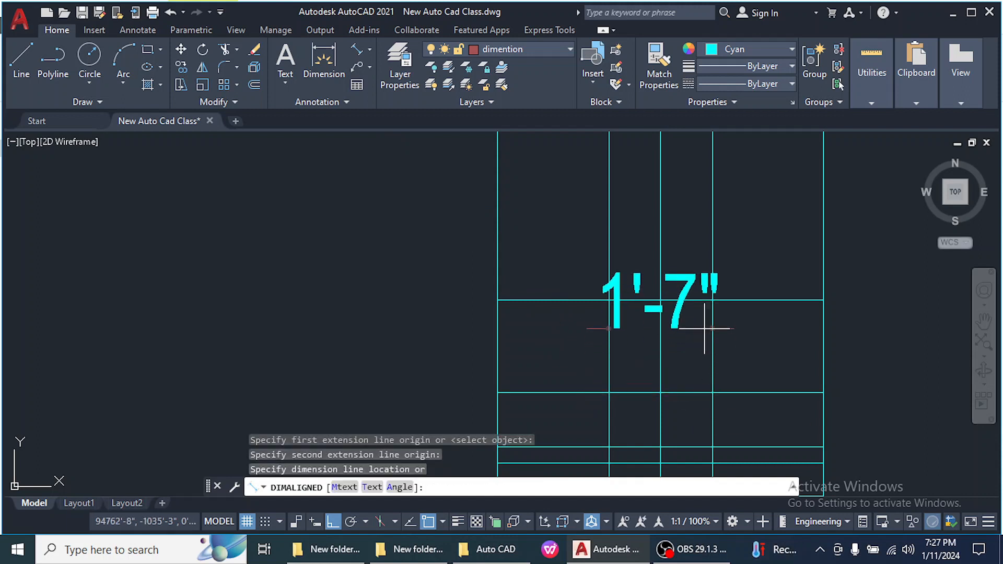
click(703, 327)
scroll(662, 337, up, 2)
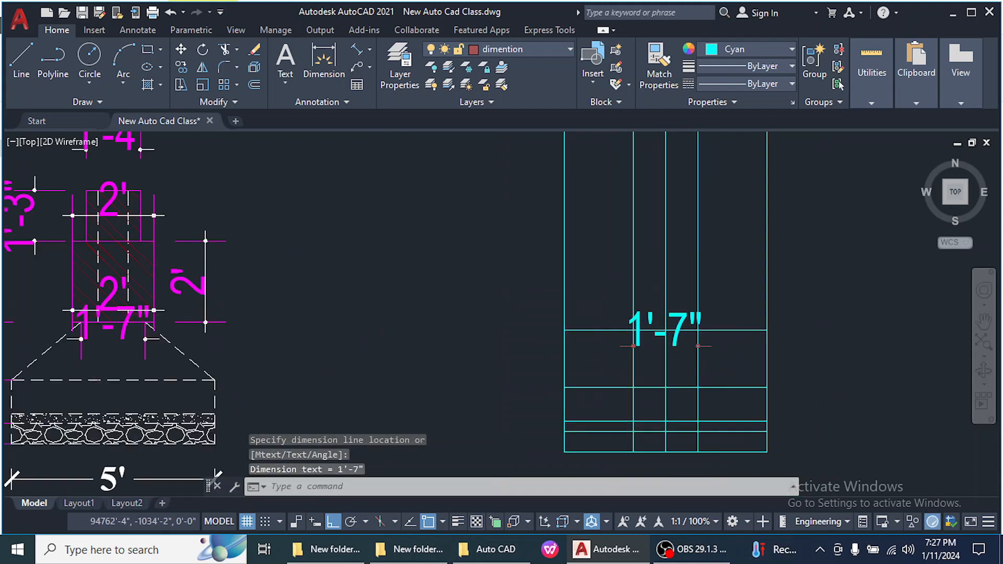
Erase the temporary width dimension between the two inner vertical lines
click(658, 348)
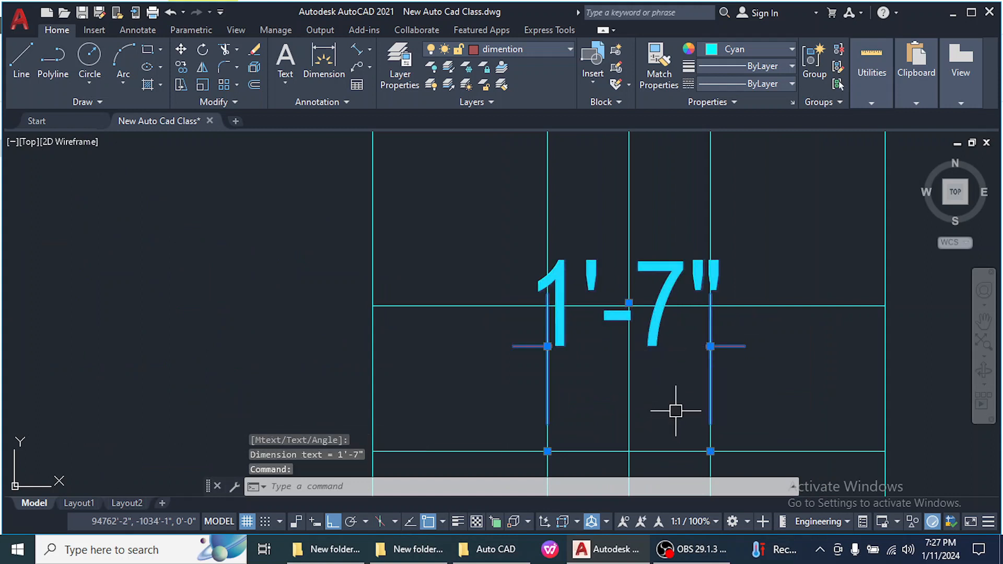
key(Delete)
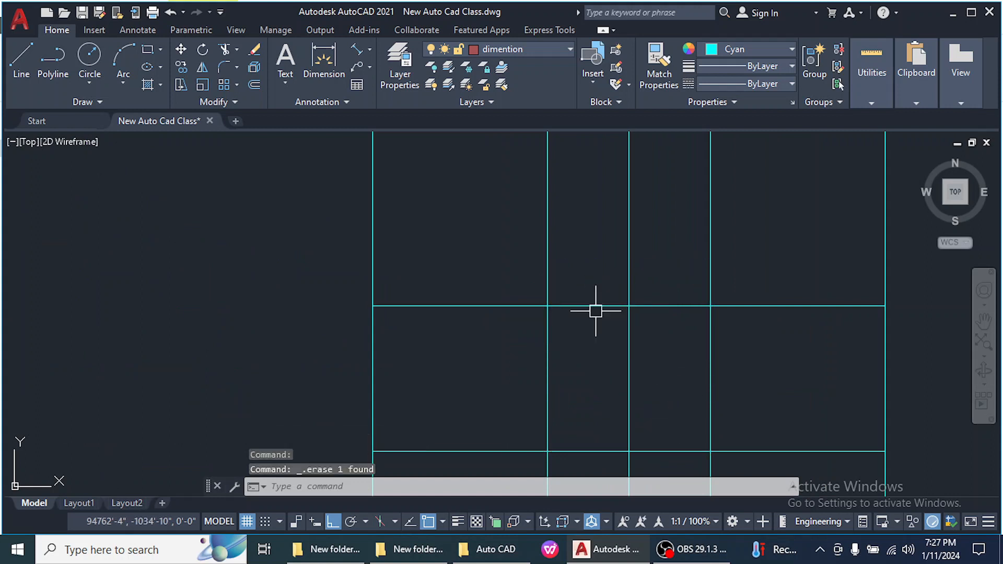
Draw two polylines for the footing's sloped sides, from the outer ends of the lower line up to the inner vertical lines
click(45, 61)
scroll(453, 285, down, 2)
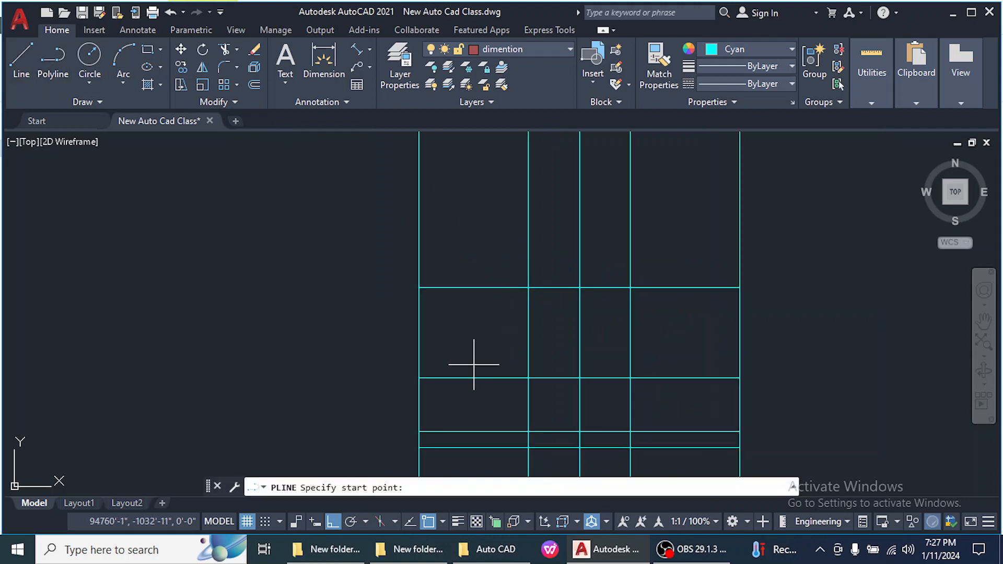
click(419, 378)
click(528, 288)
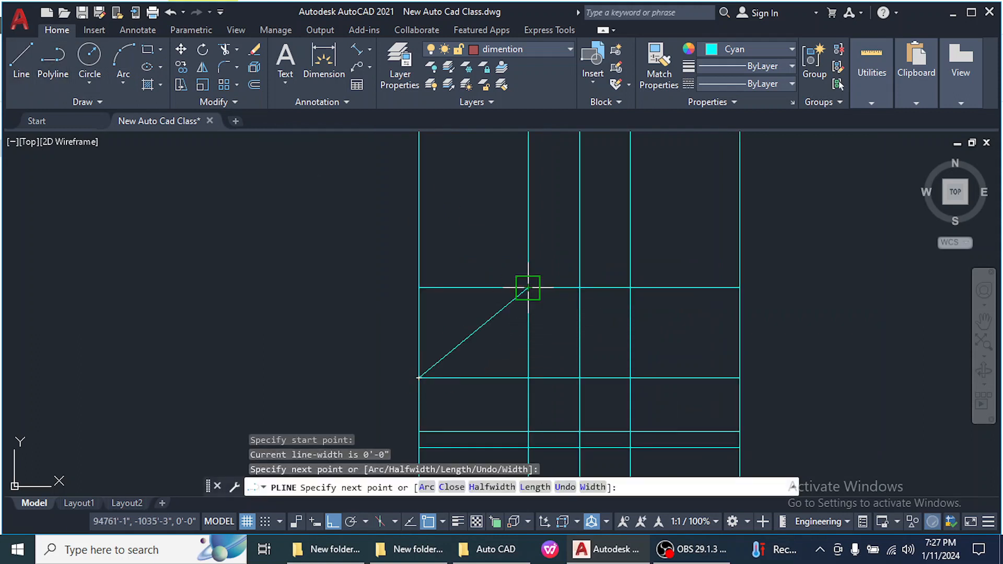
key(Return)
key(Return)
click(631, 287)
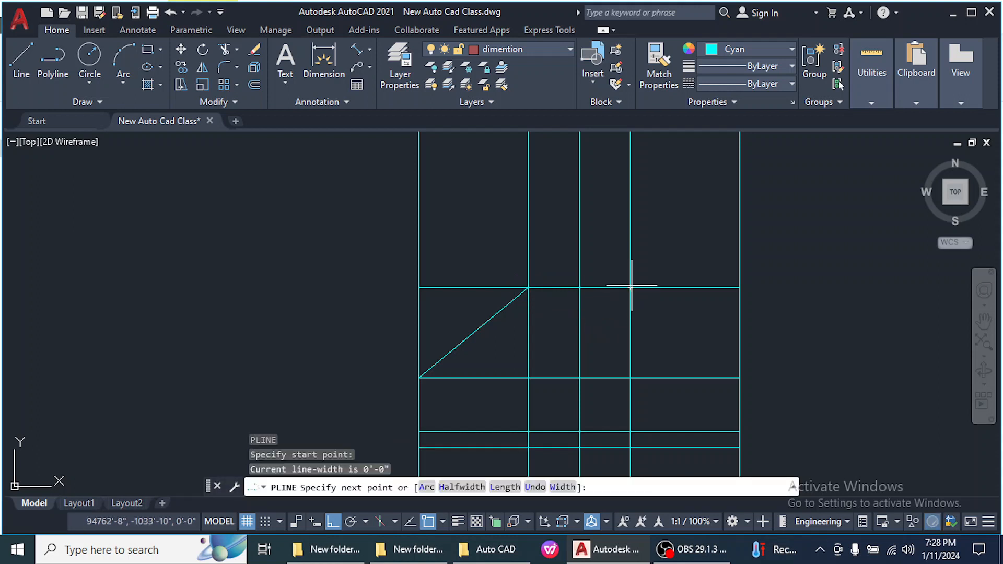
click(739, 377)
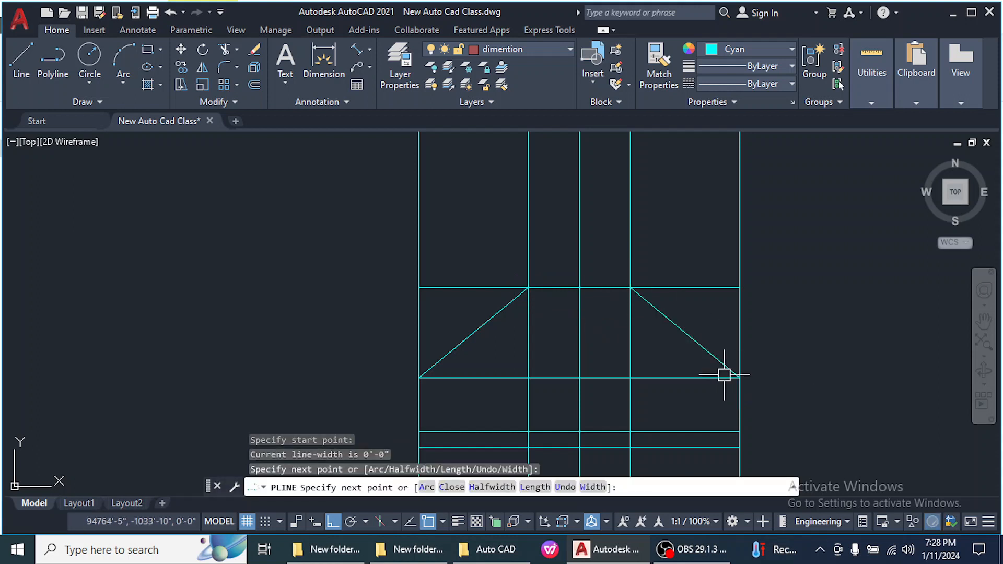
scroll(714, 384, down, 4)
key(Return)
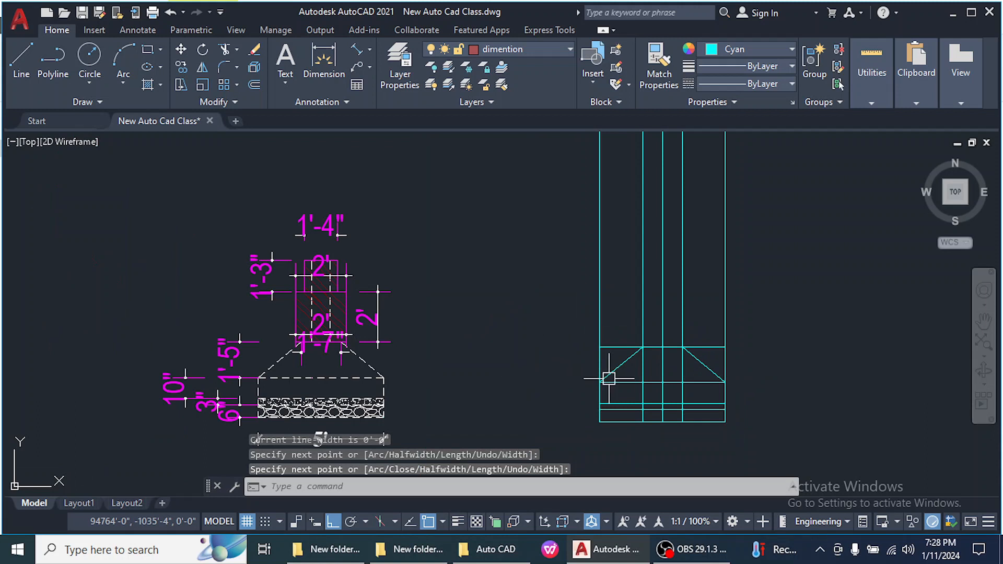
Examine the height and width dimensions of the block above the original footing's slope and compare them with the new outline
scroll(616, 357, up, 4)
scroll(632, 369, down, 6)
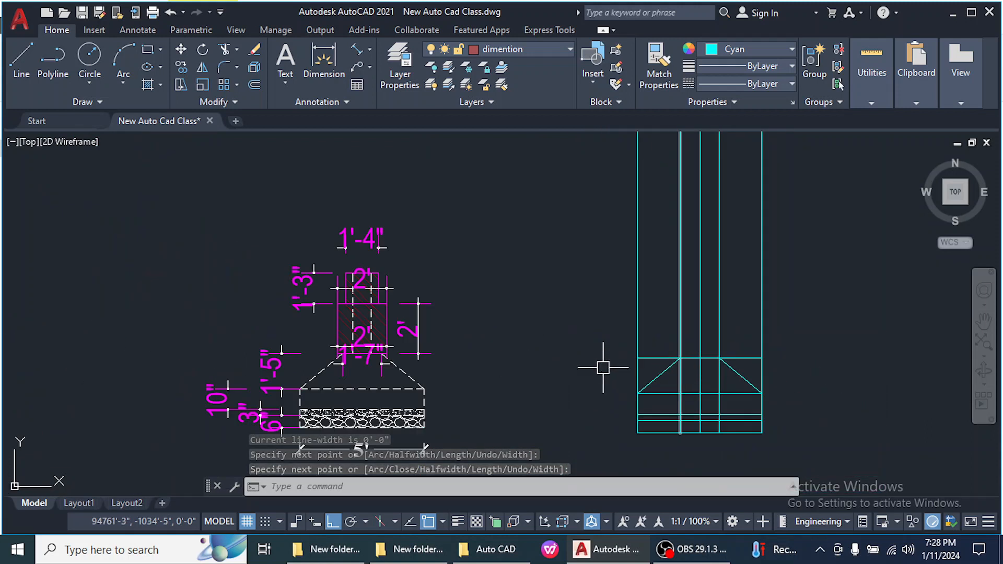
scroll(347, 334, up, 5)
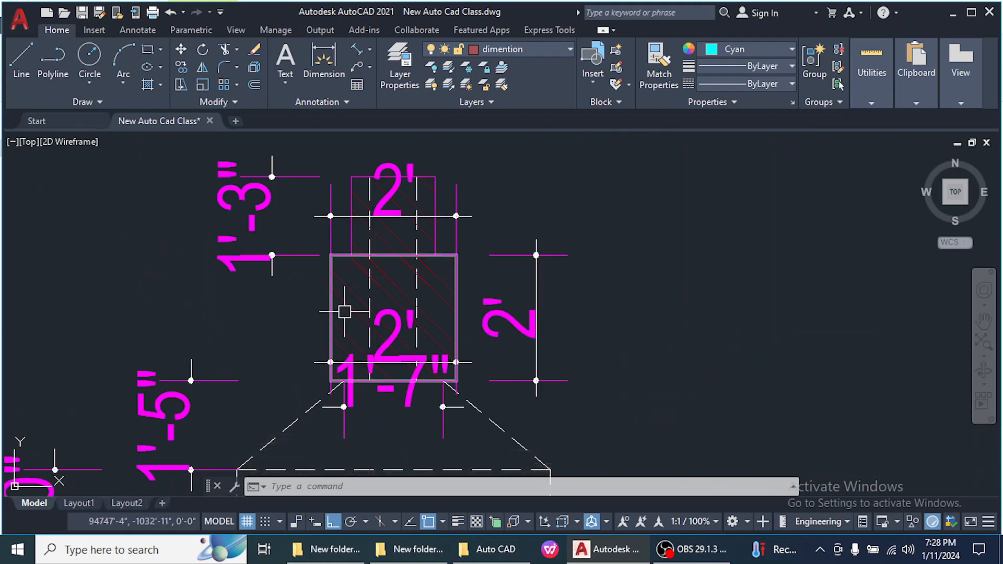
scroll(385, 298, down, 3)
scroll(385, 291, up, 3)
scroll(434, 301, down, 2)
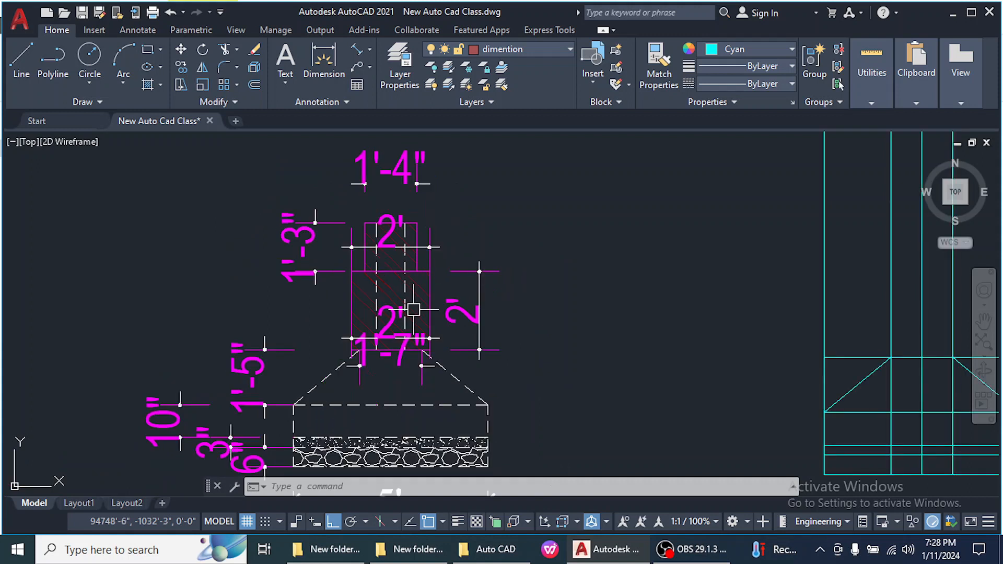
scroll(731, 365, down, 2)
scroll(788, 354, up, 5)
scroll(757, 437, down, 2)
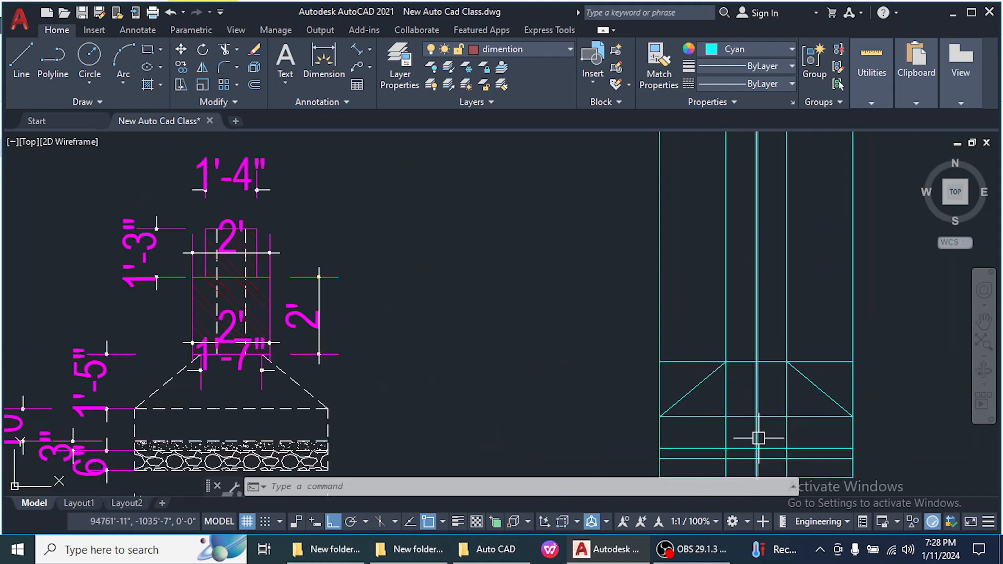
scroll(228, 296, up, 2)
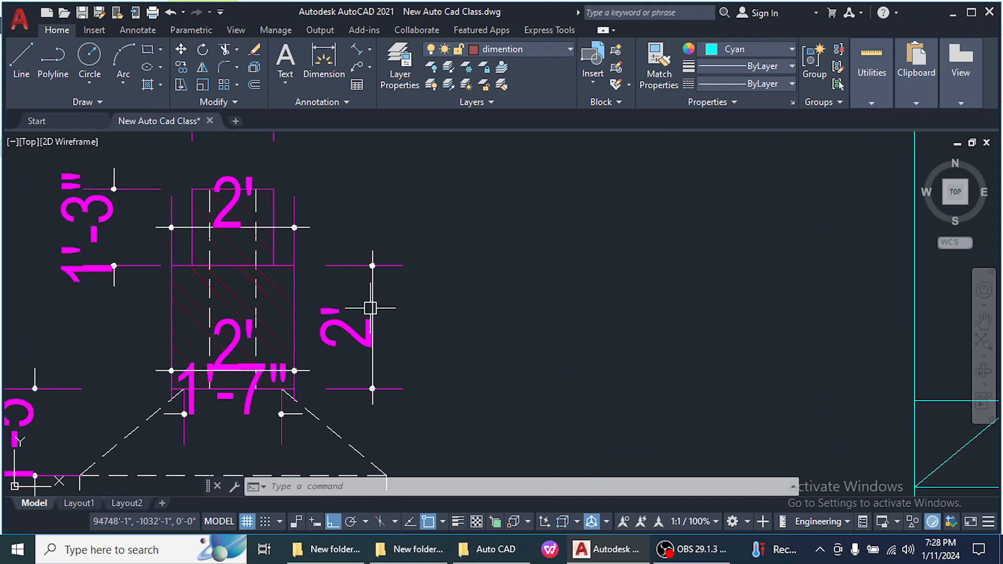
scroll(522, 339, down, 1)
scroll(483, 358, down, 1)
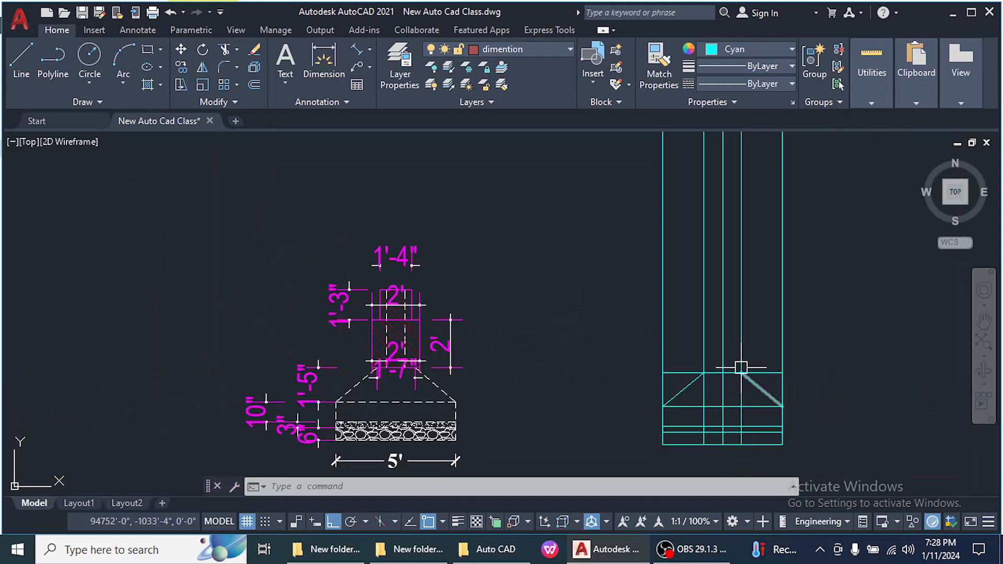
scroll(750, 370, up, 2)
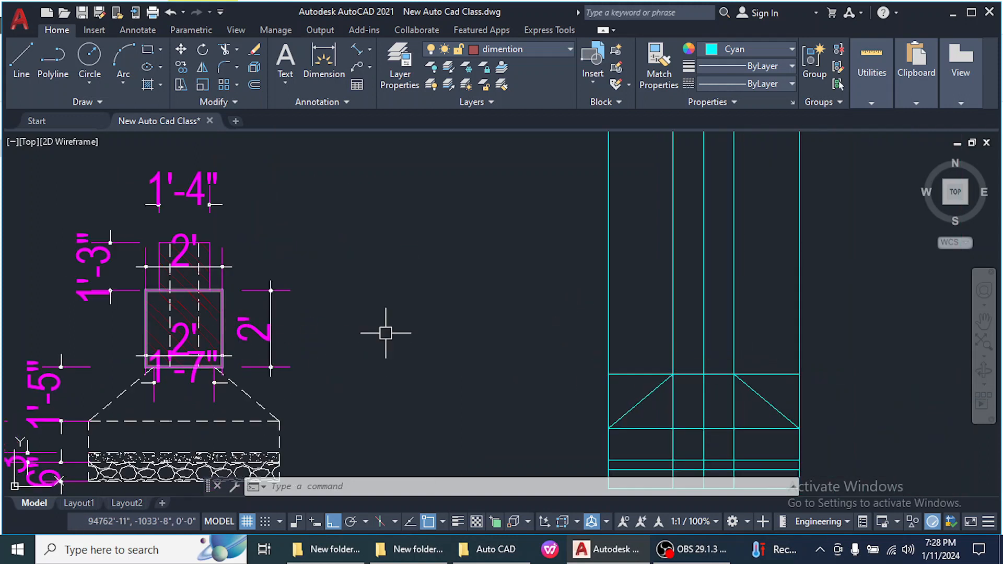
Offset the horizontal line at the top of the sloped part 2' upward
text(o)
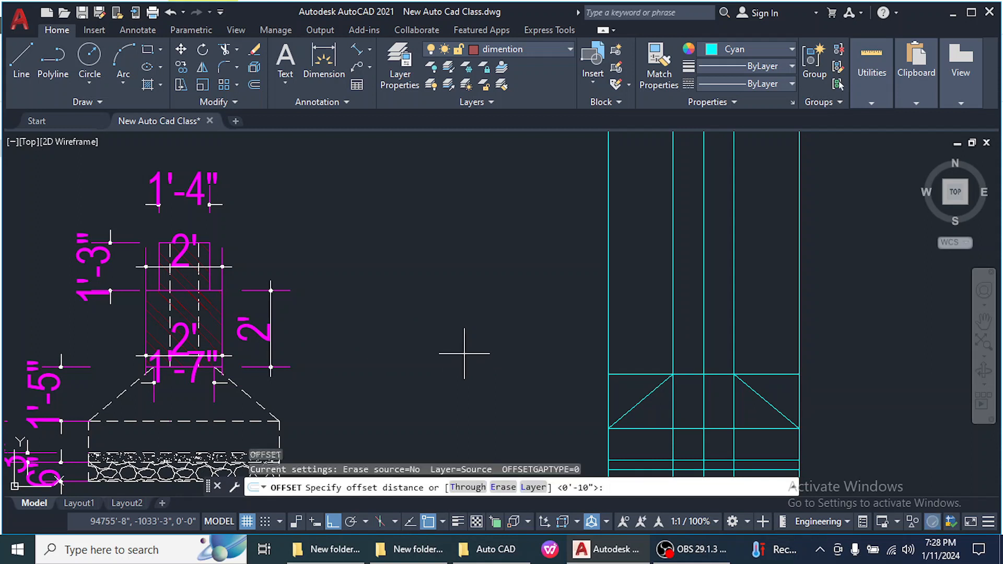
key(Return)
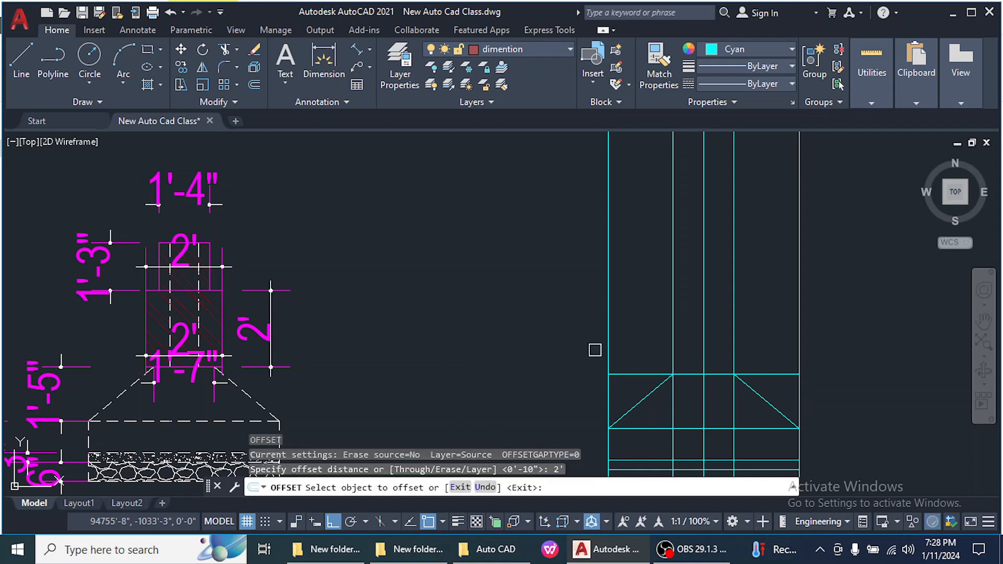
click(773, 374)
click(771, 345)
right_click(777, 327)
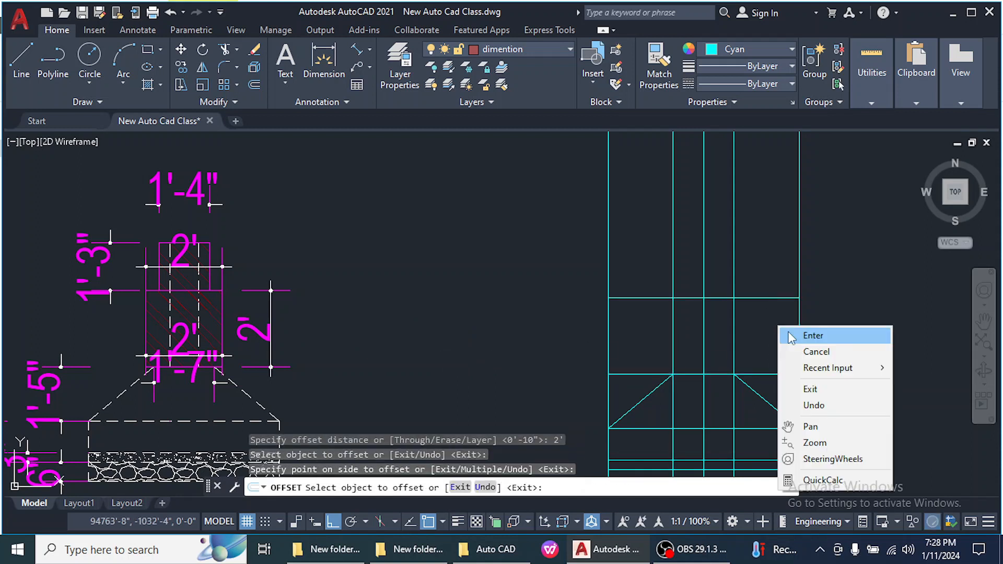
click(794, 334)
Erase the two inner vertical lines that mark the top width of the sloped part
click(731, 352)
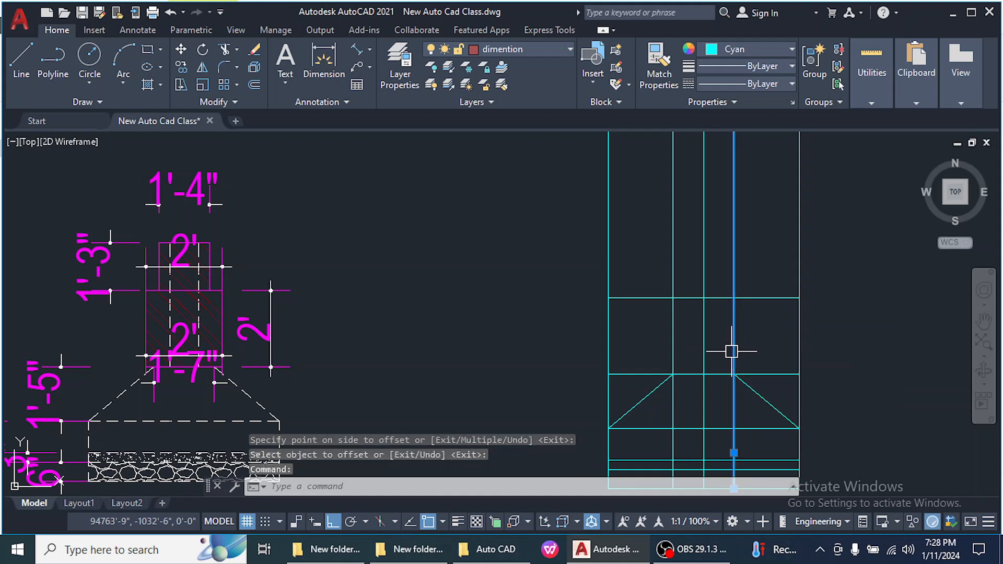
click(677, 398)
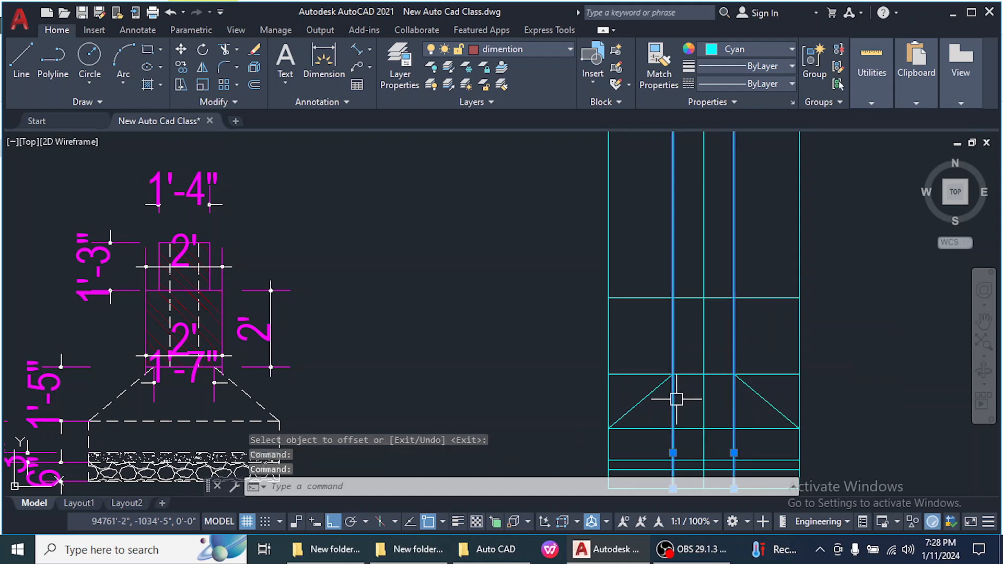
key(Delete)
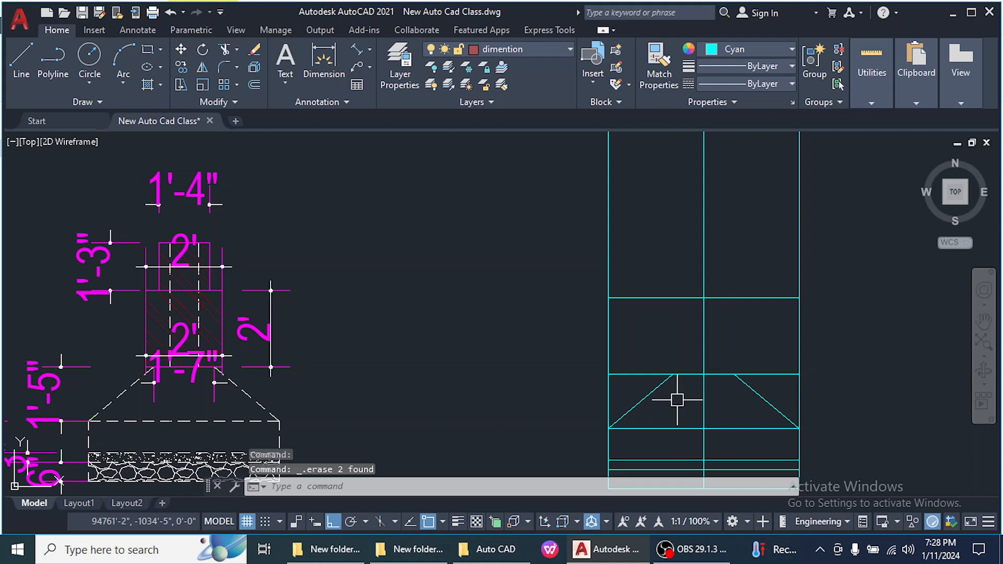
Offset the vertical centre line 1' to each side to mark the width of the block above the slope
text(o)
key(Return)
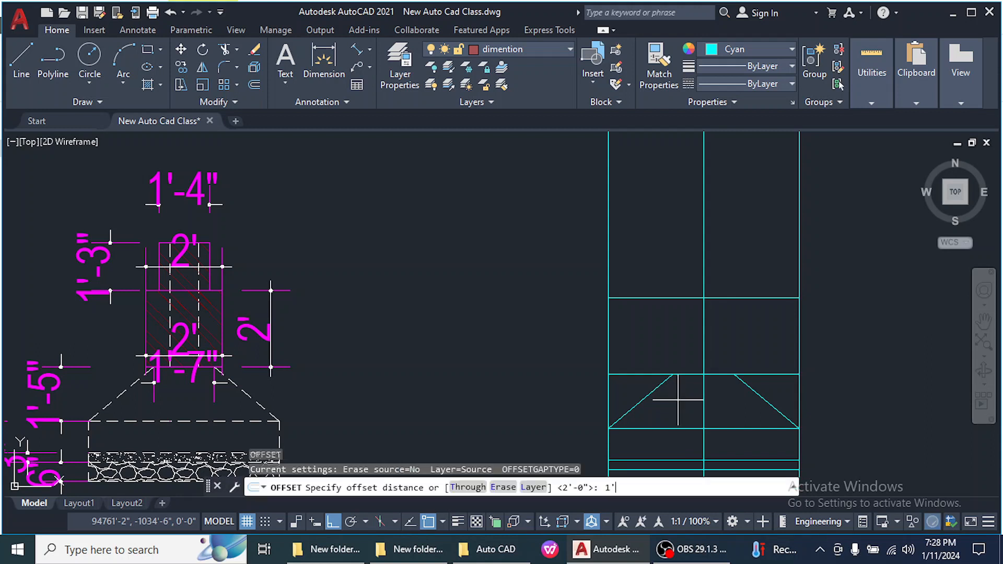
text(1')
key(Return)
click(700, 339)
click(682, 349)
click(701, 351)
click(763, 338)
key(Return)
scroll(721, 353, down, 2)
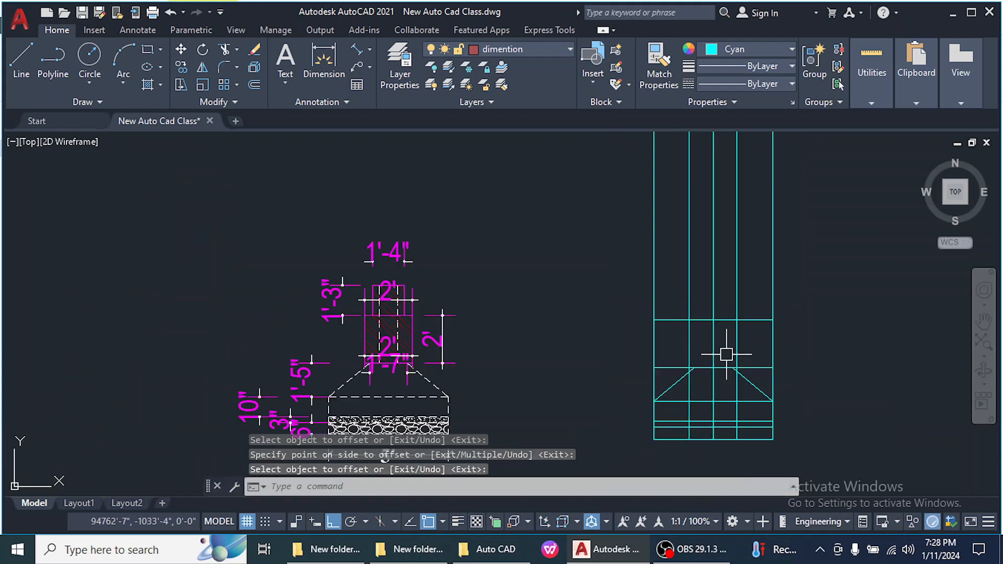
scroll(721, 353, up, 4)
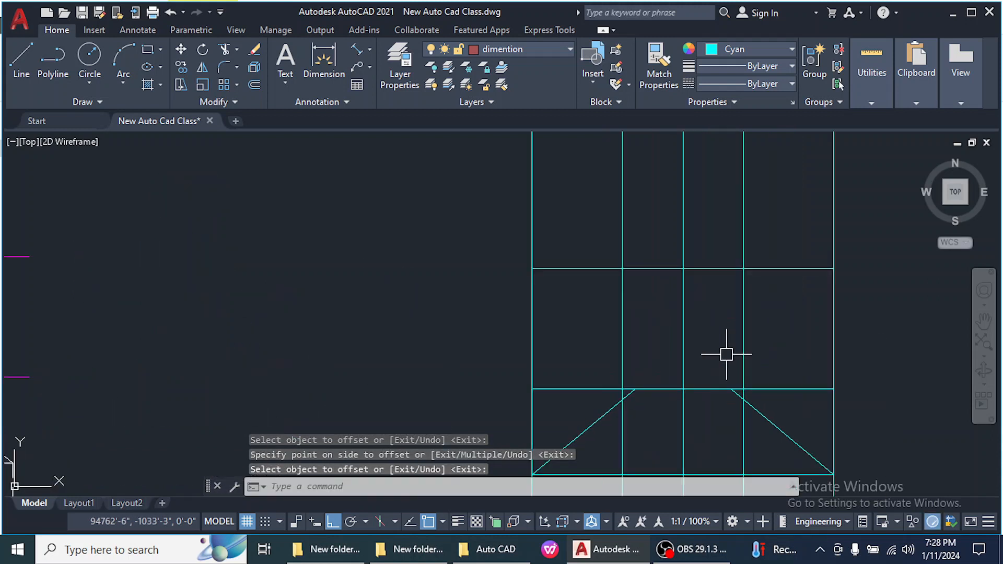
Draw a 2' by 2' rectangle above the slope between the inner vertical lines and the two upper horizontal lines
click(161, 50)
click(175, 78)
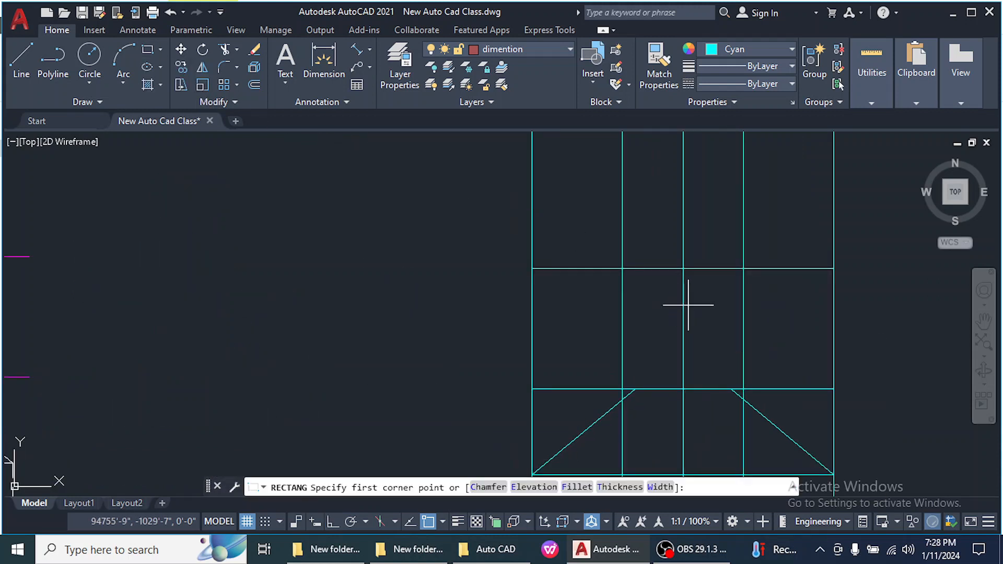
click(622, 268)
click(744, 388)
scroll(730, 367, down, 3)
scroll(730, 368, up, 3)
scroll(707, 362, down, 3)
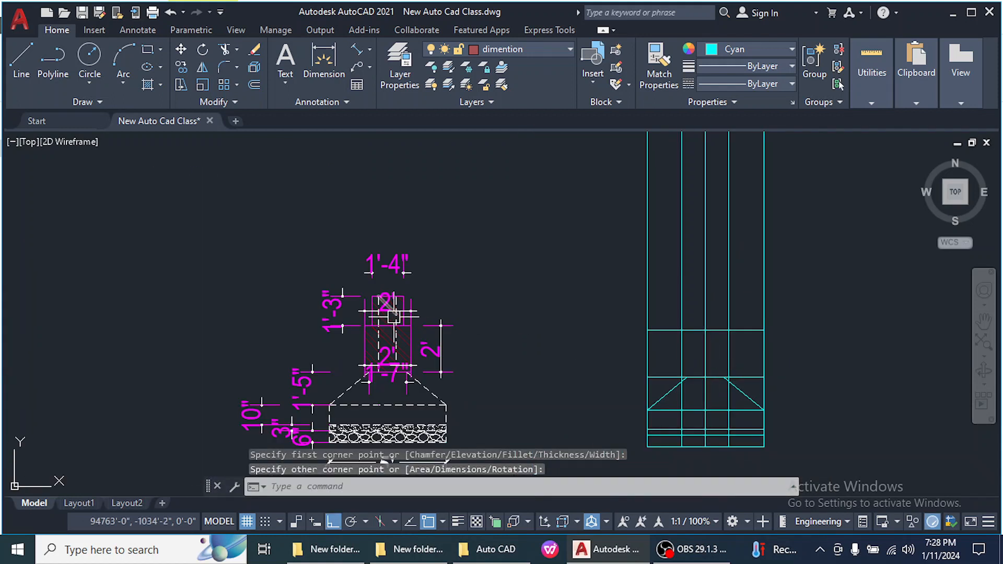
Offset the uppermost horizontal line 1'3" upward for the top of the section's upper part, following the original's dimension
scroll(405, 324, up, 4)
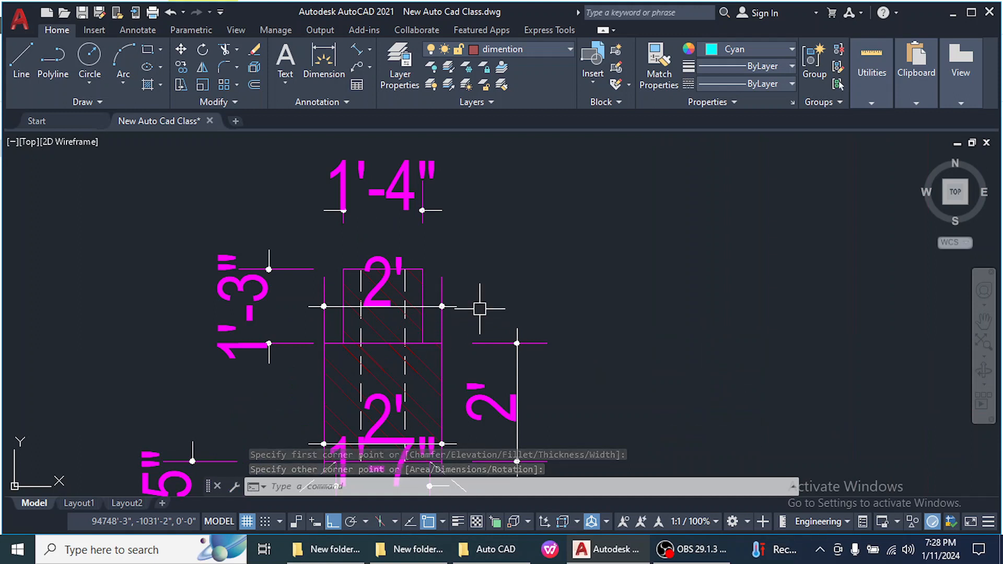
scroll(480, 309, down, 2)
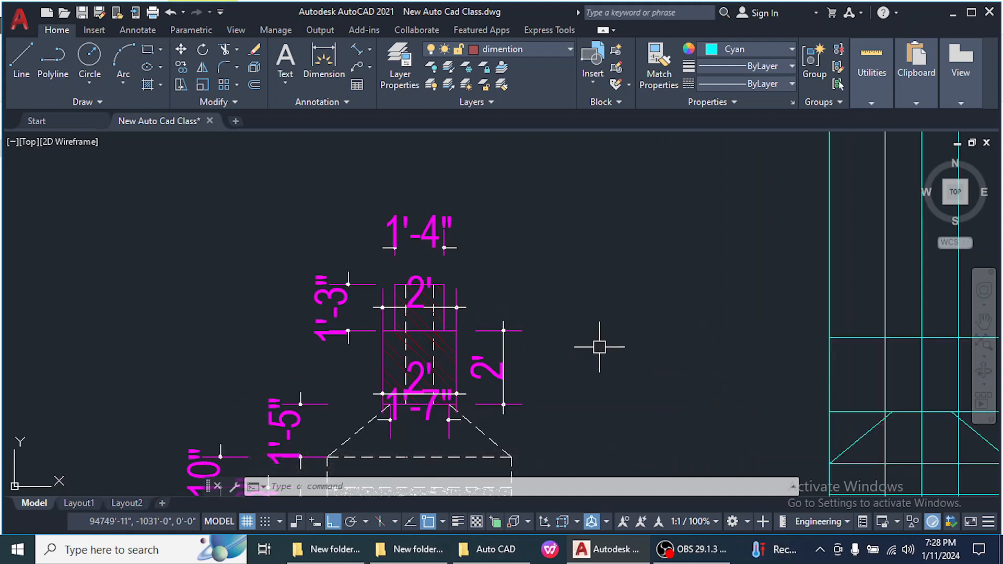
scroll(585, 356, down, 2)
scroll(814, 390, up, 3)
text(p)
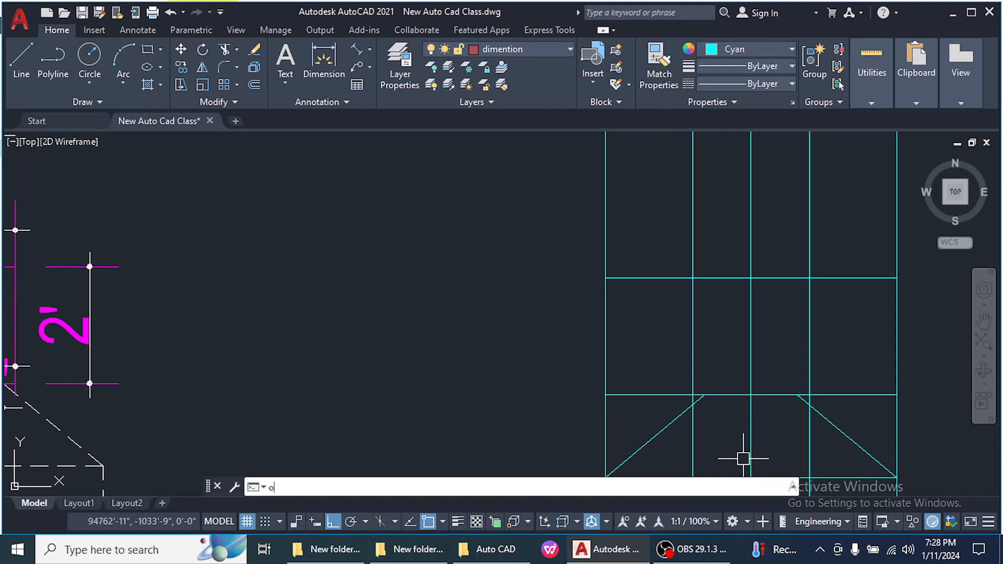
text(o)
key(Return)
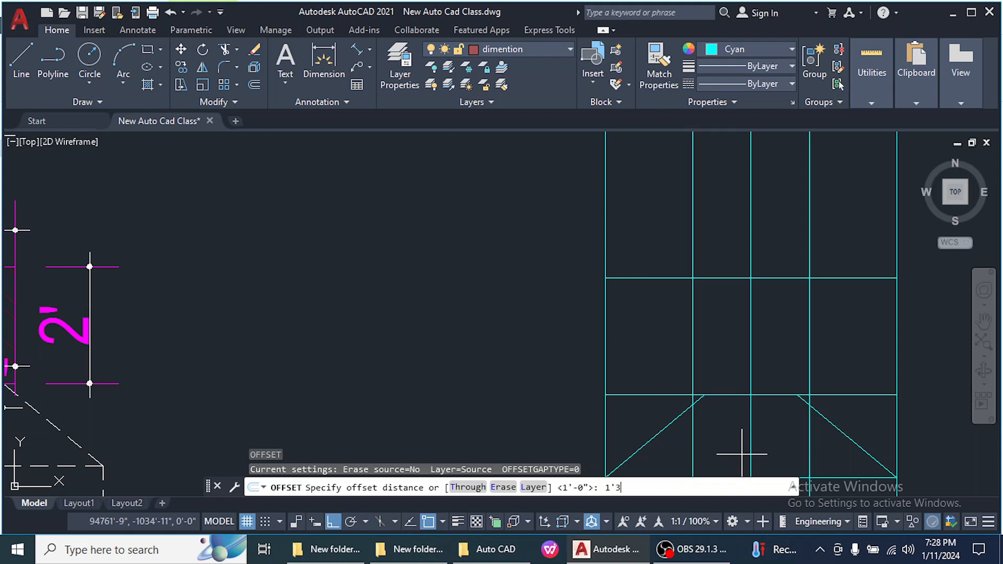
key(Return)
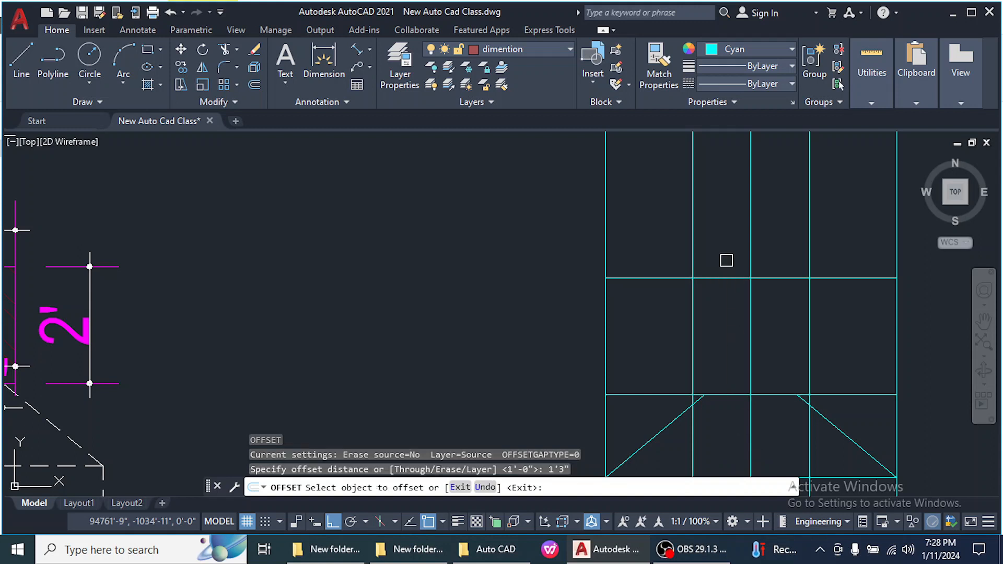
click(667, 278)
click(655, 228)
scroll(745, 336, down, 3)
scroll(784, 285, up, 3)
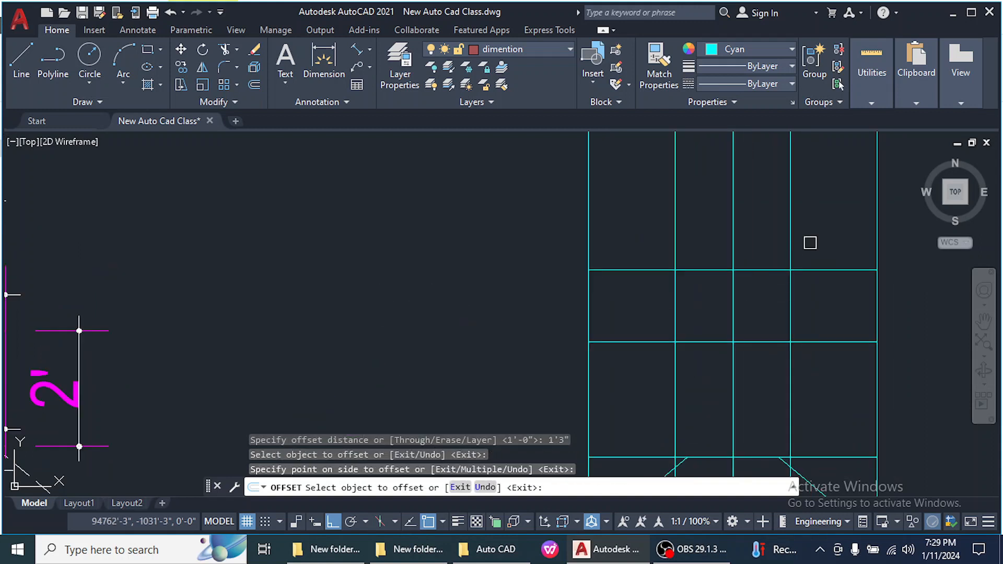
key(Return)
Examine the width dimension above the original section's narrow upper part and compare it with the new outline
scroll(754, 318, down, 3)
scroll(755, 324, up, 3)
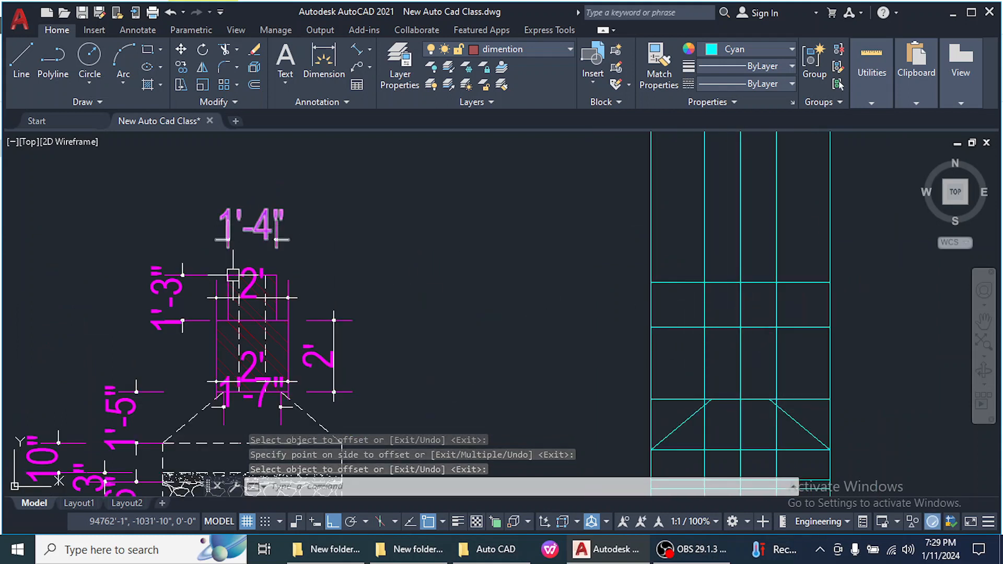
scroll(228, 283, up, 2)
scroll(217, 280, up, 2)
scroll(414, 285, down, 3)
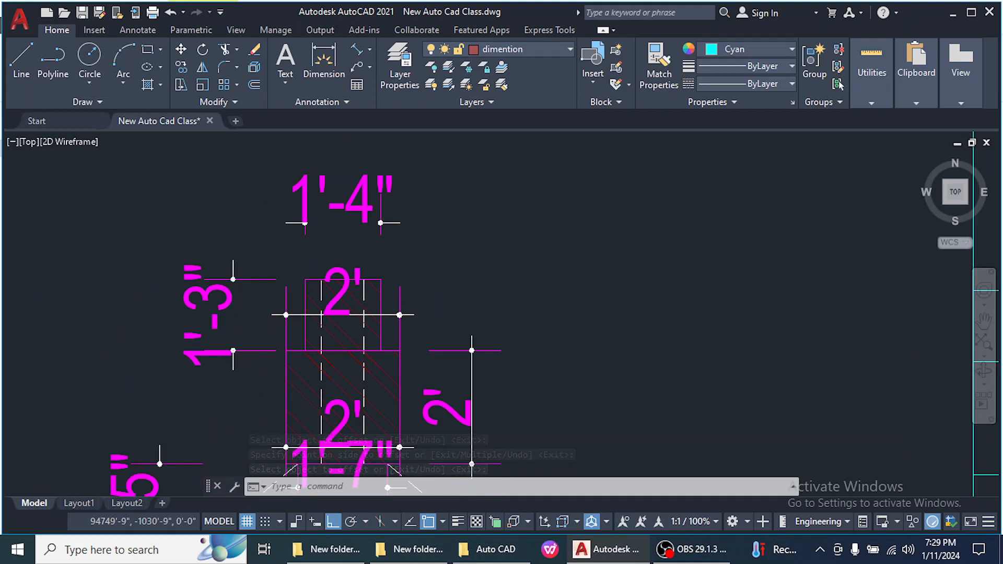
scroll(350, 313, down, 3)
scroll(674, 311, up, 3)
scroll(705, 331, down, 3)
scroll(653, 335, up, 4)
scroll(659, 327, up, 2)
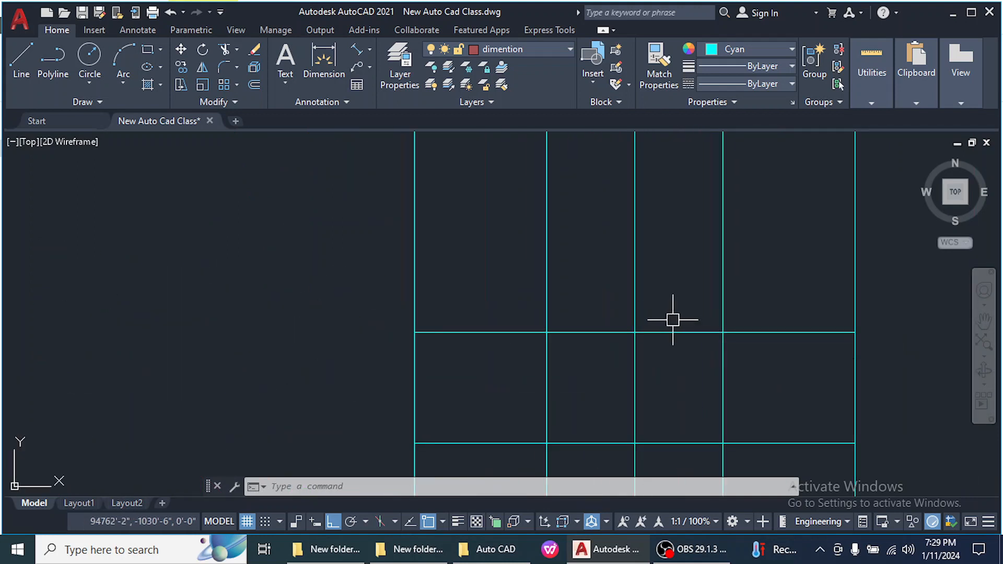
Offset the vertical centre line 8" to each side to mark the width of the narrow upper block
text(o)
key(Return)
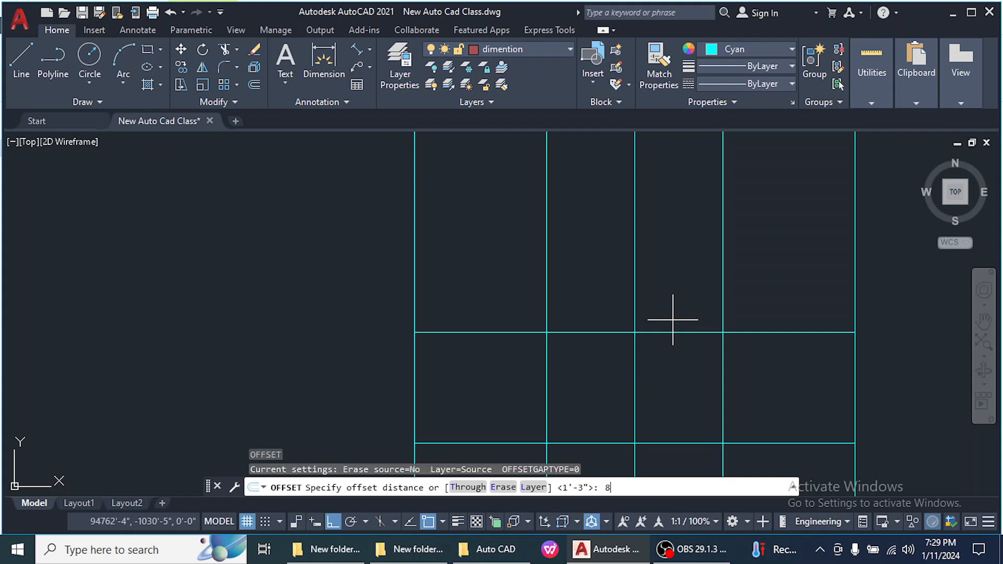
text(8)
key(Return)
click(636, 289)
click(580, 290)
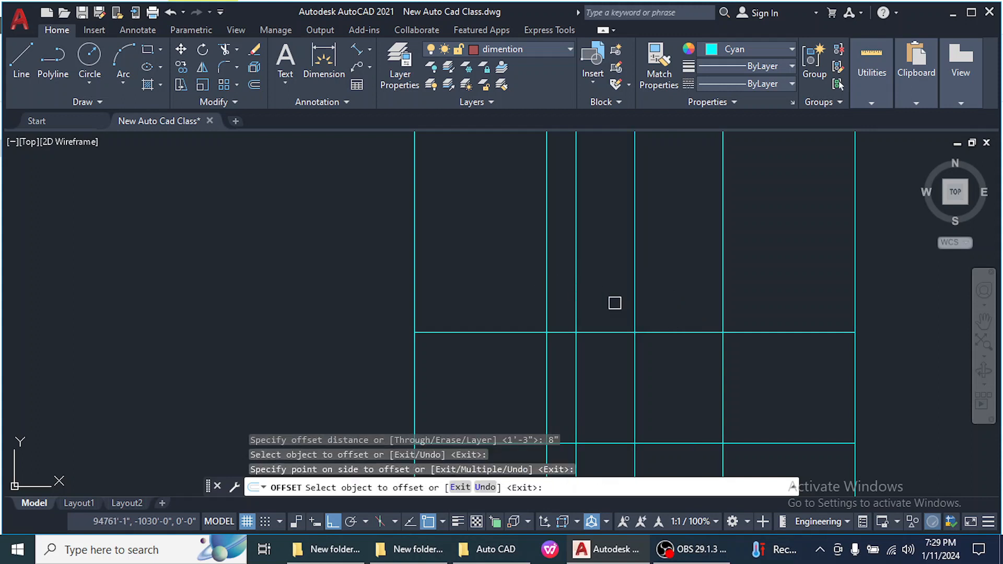
click(635, 291)
click(662, 320)
scroll(662, 320, down, 4)
right_click(809, 324)
click(825, 334)
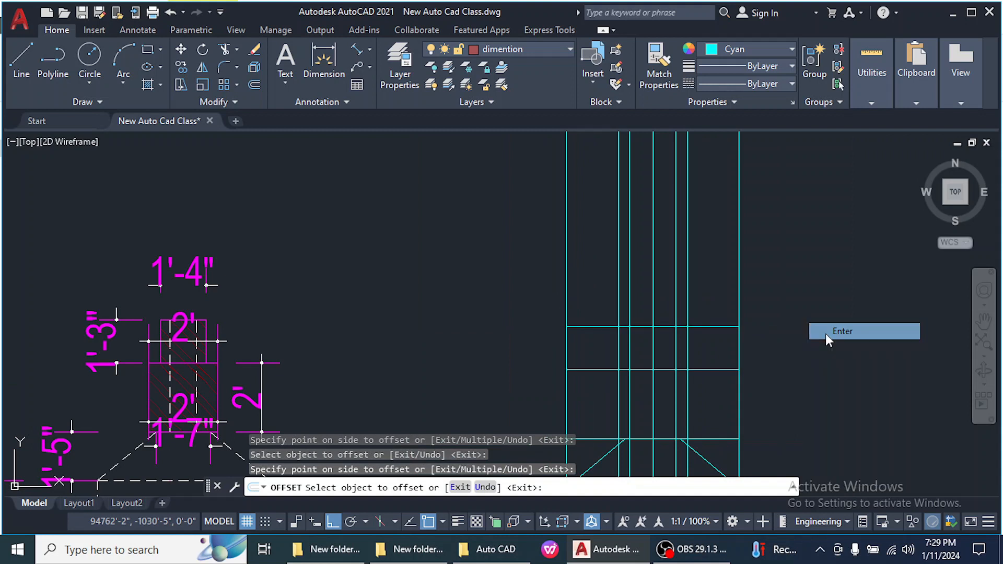
Draw a 1'4" by 1'3" rectangle for the narrow upper block between the new vertical lines and the two upper horizontal lines
scroll(673, 359, down, 2)
scroll(674, 366, up, 2)
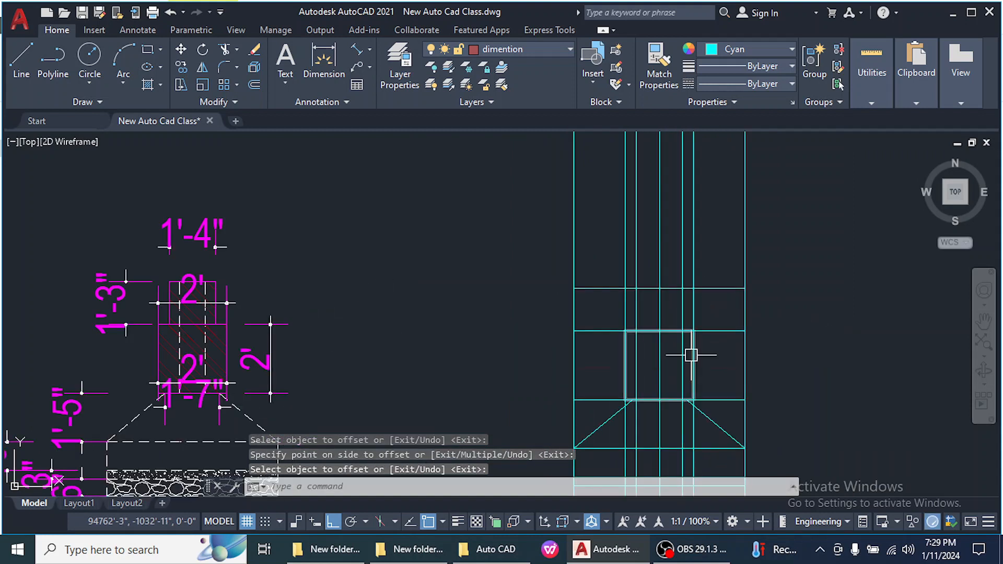
click(161, 50)
click(174, 74)
scroll(639, 300, up, 4)
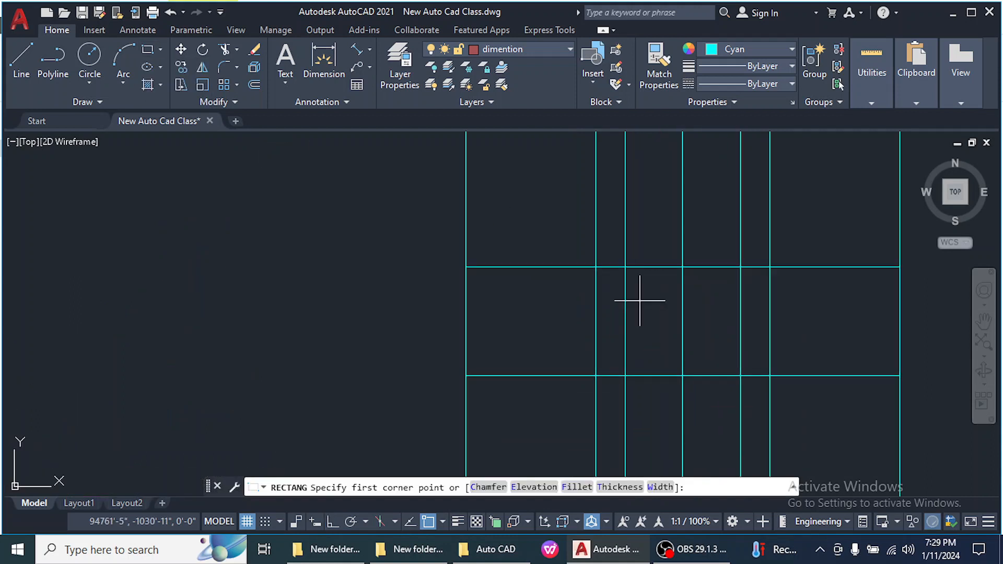
click(625, 267)
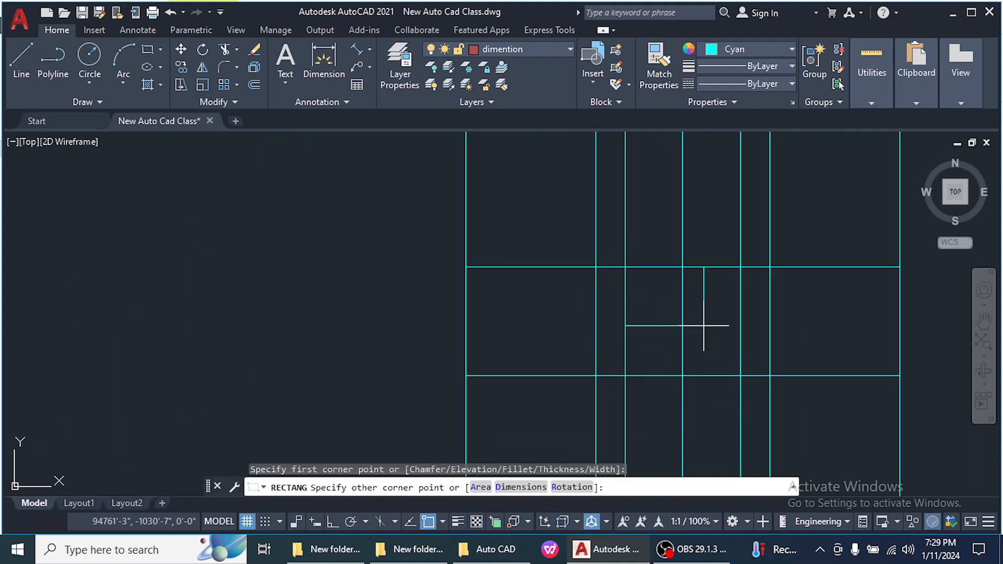
click(740, 376)
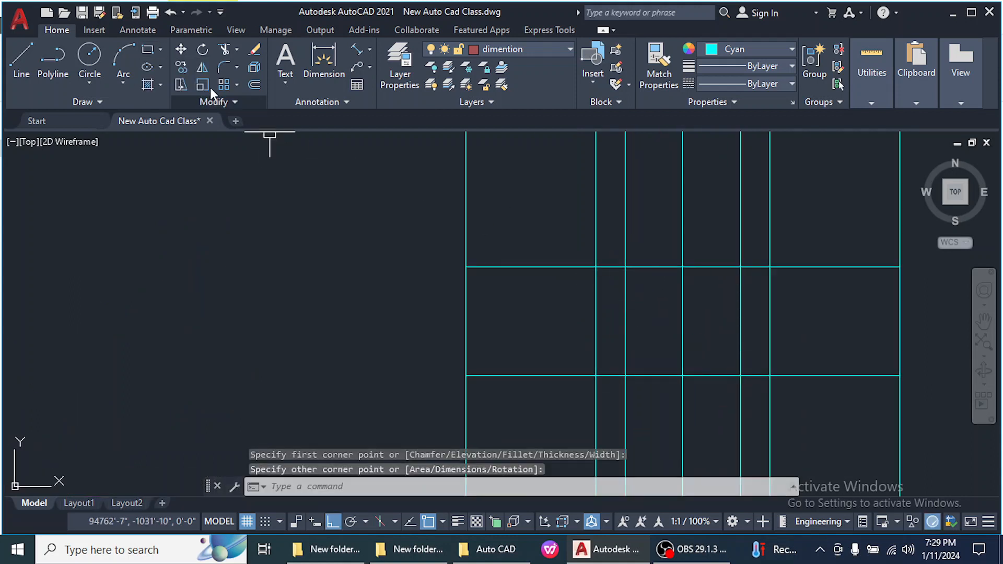
Add an aligned dimension across the top edge of the narrow upper block
click(369, 50)
click(384, 103)
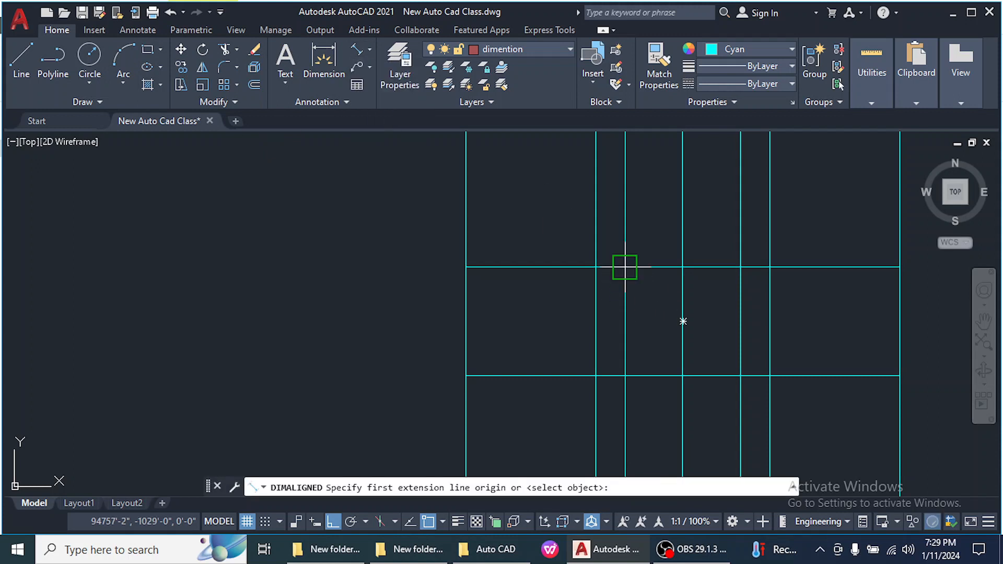
click(625, 267)
click(740, 267)
click(716, 220)
scroll(661, 291, down, 3)
key(Escape)
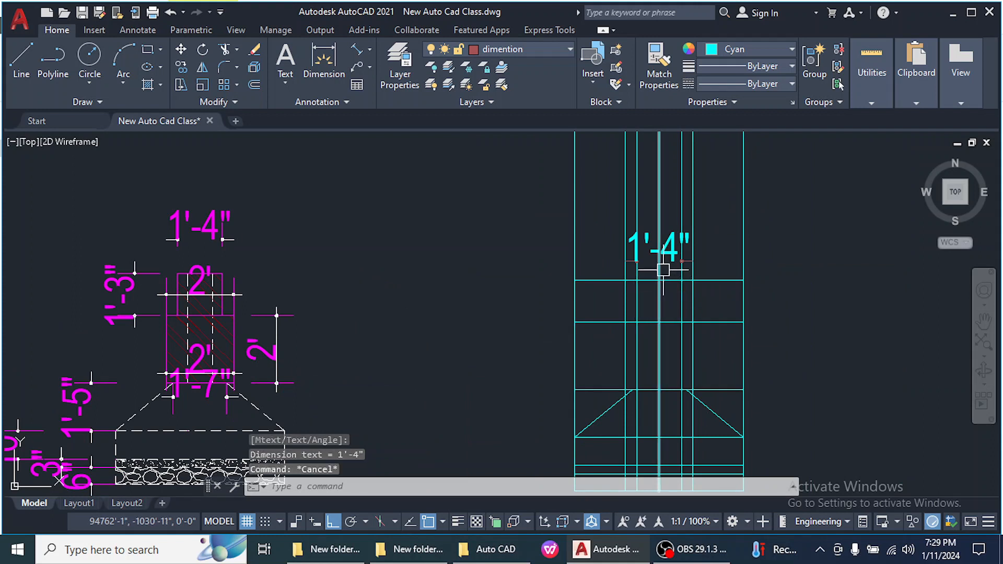
Erase the two upper horizontal construction lines, the vertical lines beside the narrow block and its width dimension
scroll(665, 283, up, 2)
drag(744, 305, 723, 271)
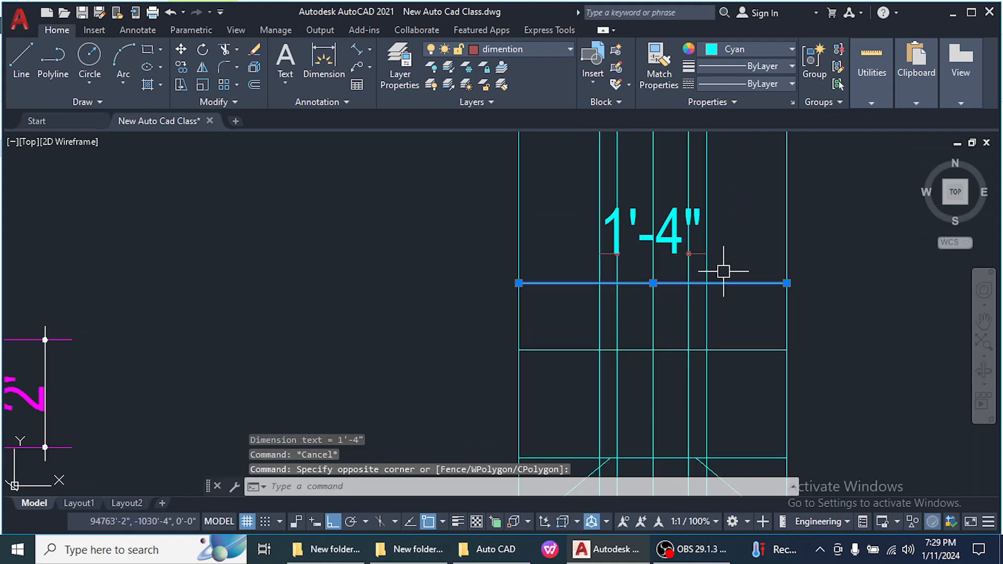
click(729, 350)
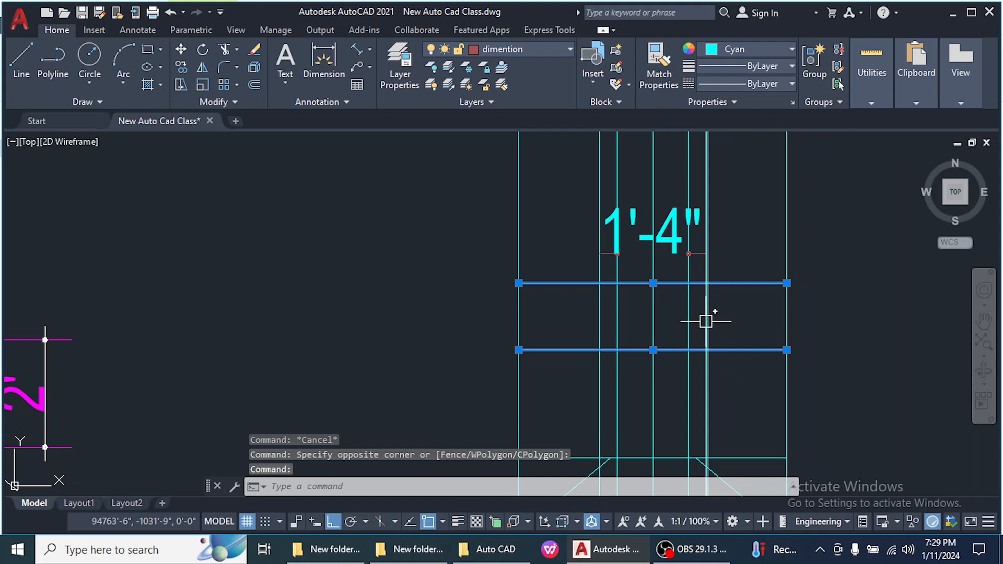
key(Delete)
click(622, 176)
key(Delete)
click(673, 235)
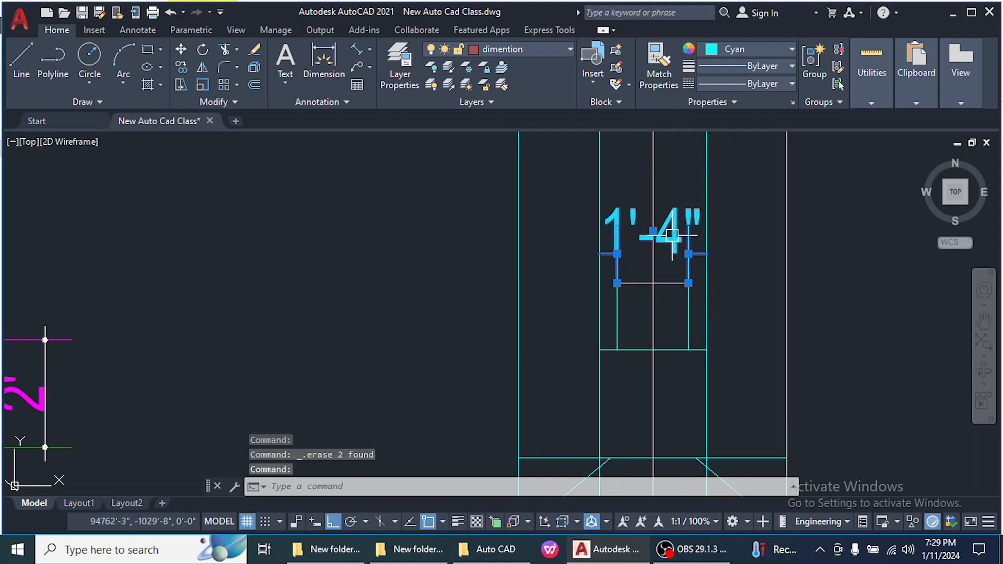
key(Delete)
Erase the vertical construction lines along the 2' block, the horizontal line at the slope's top and the vertical centre line
scroll(647, 238, down, 4)
scroll(671, 256, up, 4)
click(668, 215)
key(Delete)
click(594, 205)
click(551, 214)
key(Delete)
scroll(673, 275, down, 5)
scroll(689, 339, up, 4)
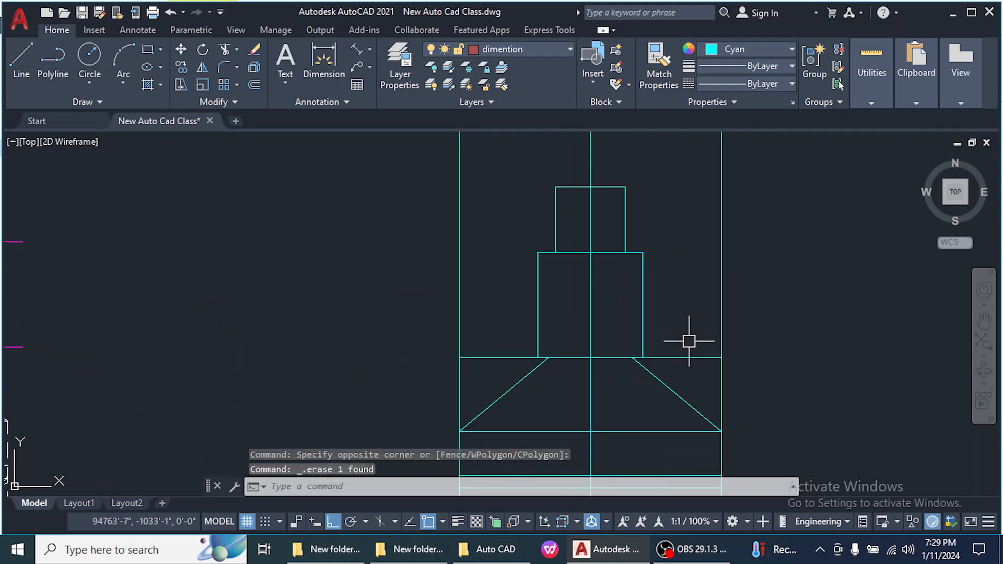
scroll(678, 282, down, 2)
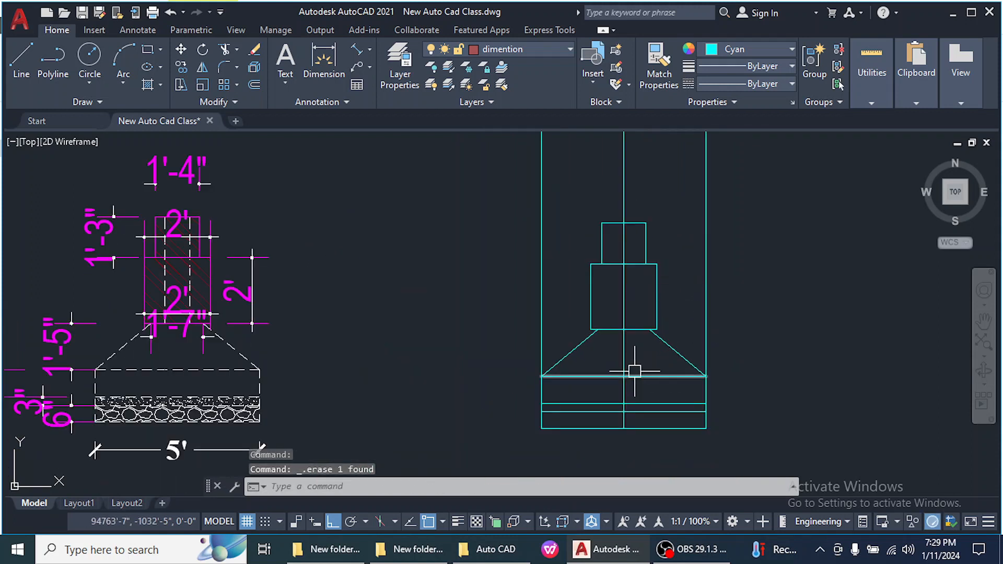
click(620, 352)
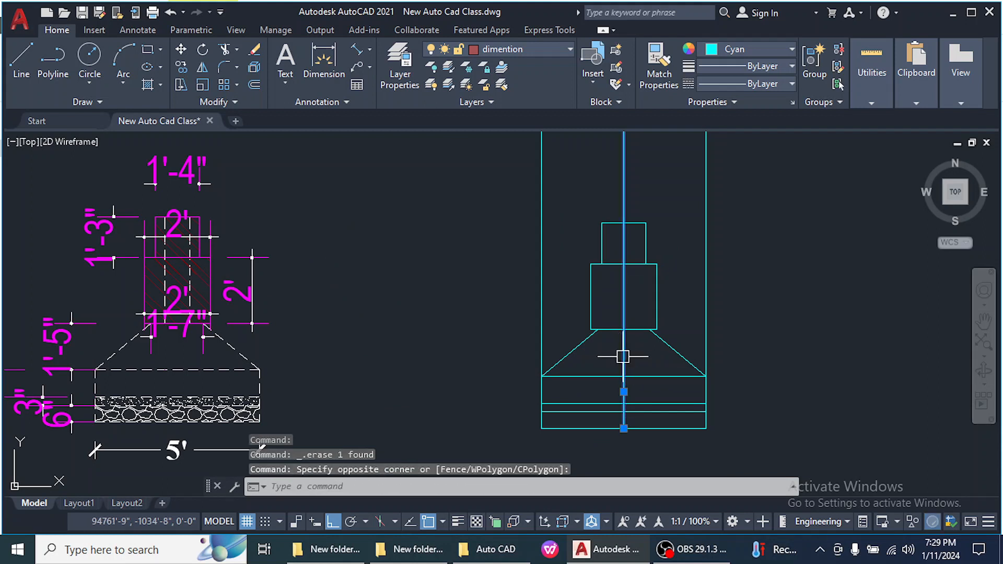
click(745, 353)
Trim the two outer vertical lines where they extend above the footing base
text(t)
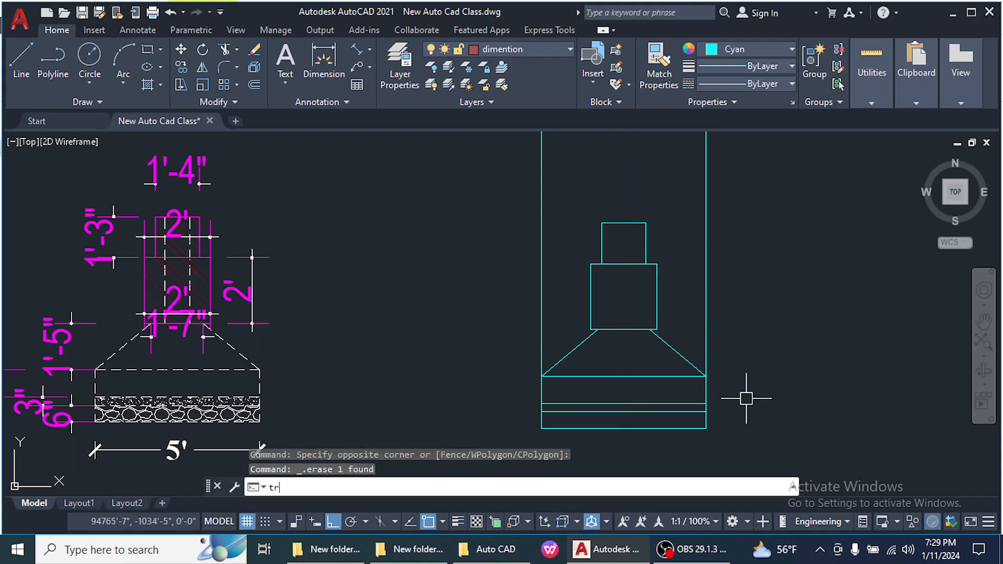
text(r)
key(Return)
mouse_move(723, 329)
mouse_down()
mouse_move(702, 307)
mouse_move(548, 320)
mouse_up()
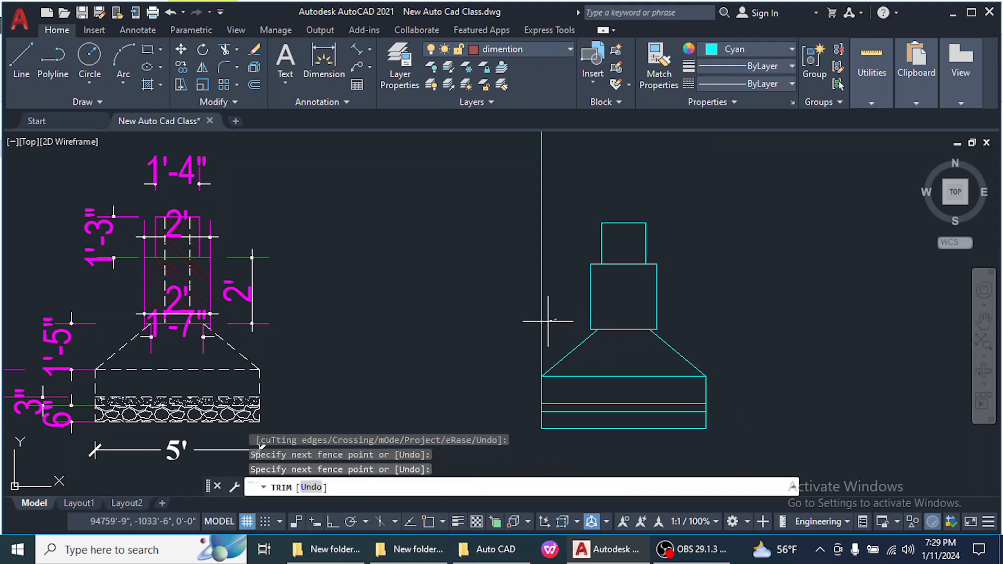
key(Return)
scroll(658, 357, down, 2)
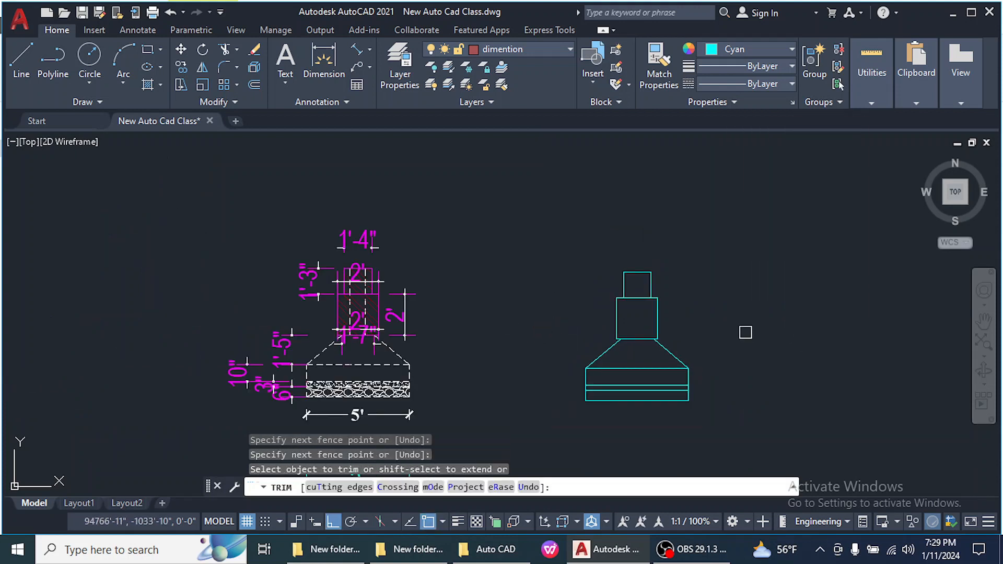
right_click(746, 332)
click(757, 129)
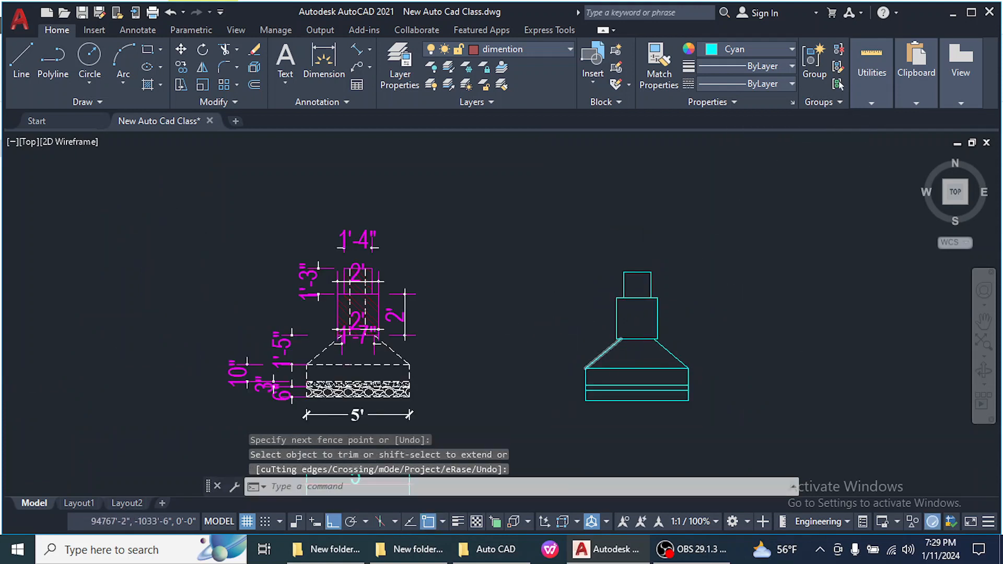
Examine the cleaned-up outline and compare it with the original dimensioned section
scroll(658, 355, up, 2)
scroll(659, 355, down, 2)
scroll(425, 350, up, 2)
scroll(426, 351, up, 2)
scroll(444, 351, down, 2)
scroll(472, 347, down, 2)
scroll(604, 370, up, 4)
scroll(609, 392, down, 1)
scroll(622, 414, down, 1)
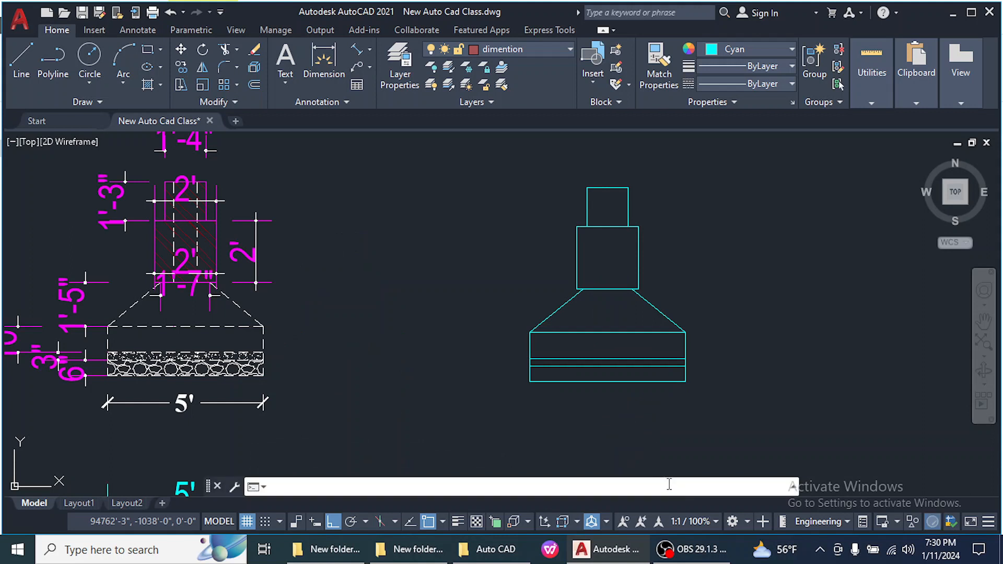
Hatch the lowest layer of the new footing with the GRAVEL pattern
text(h)
key(Return)
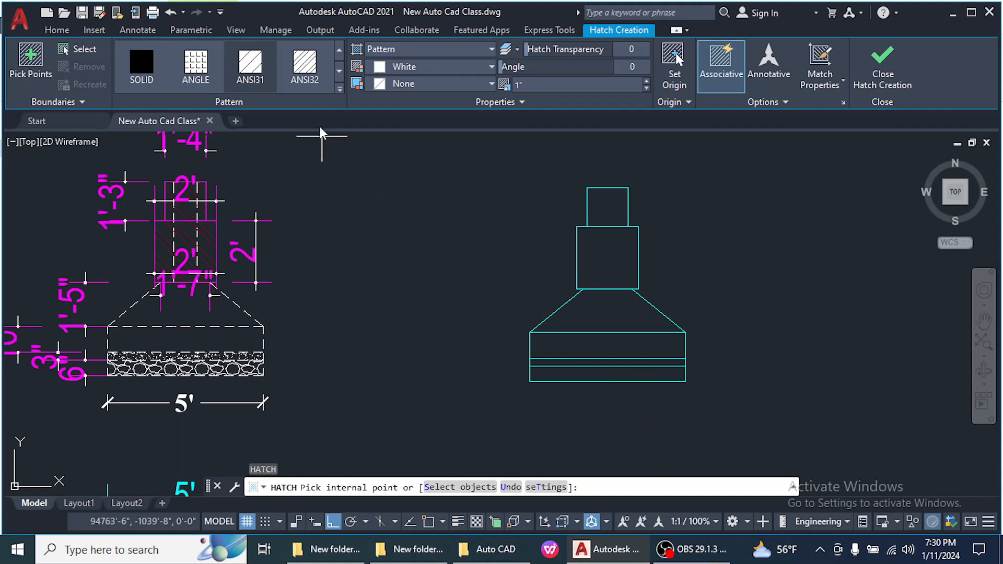
click(341, 93)
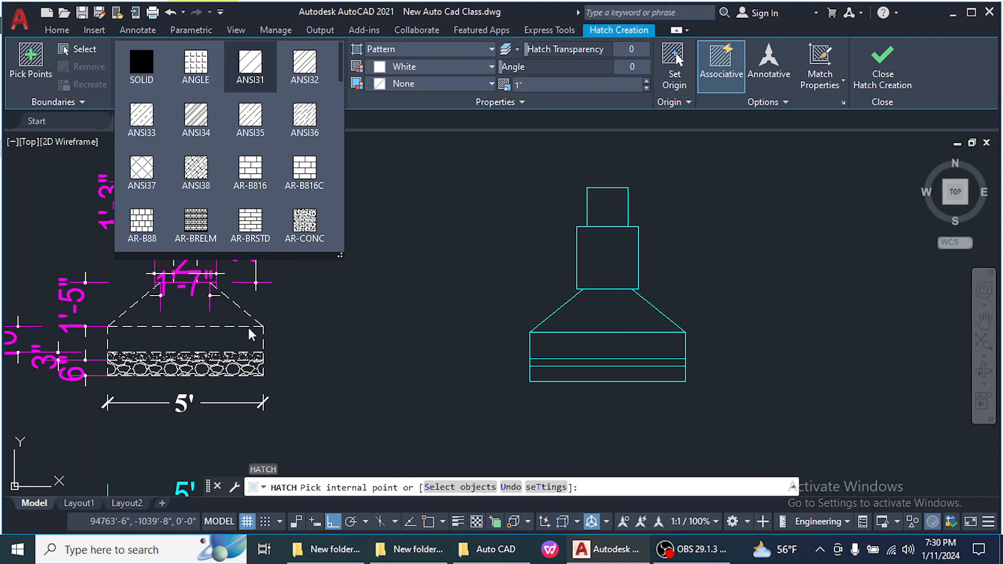
scroll(312, 230, down, 2)
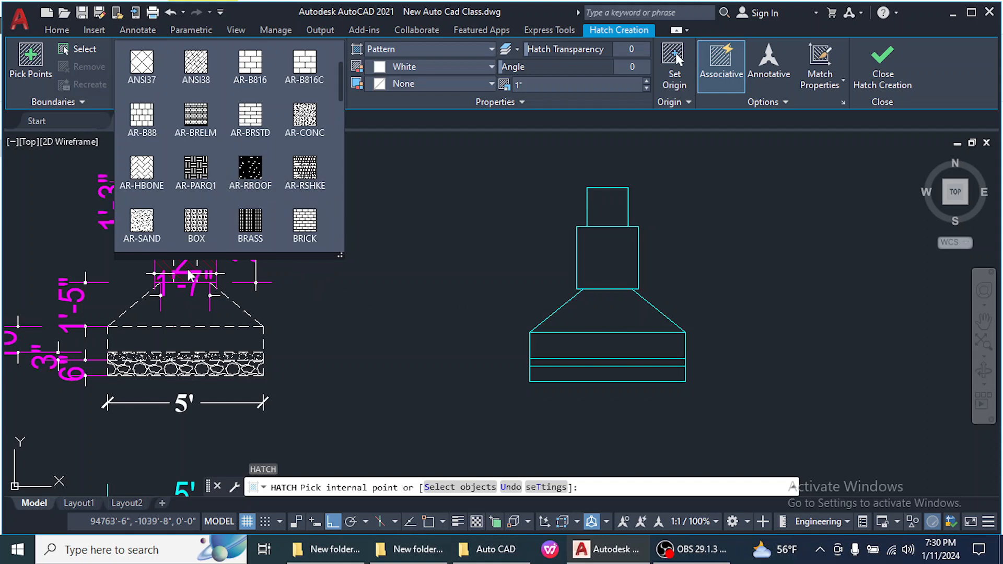
scroll(240, 189, down, 1)
scroll(240, 189, down, 3)
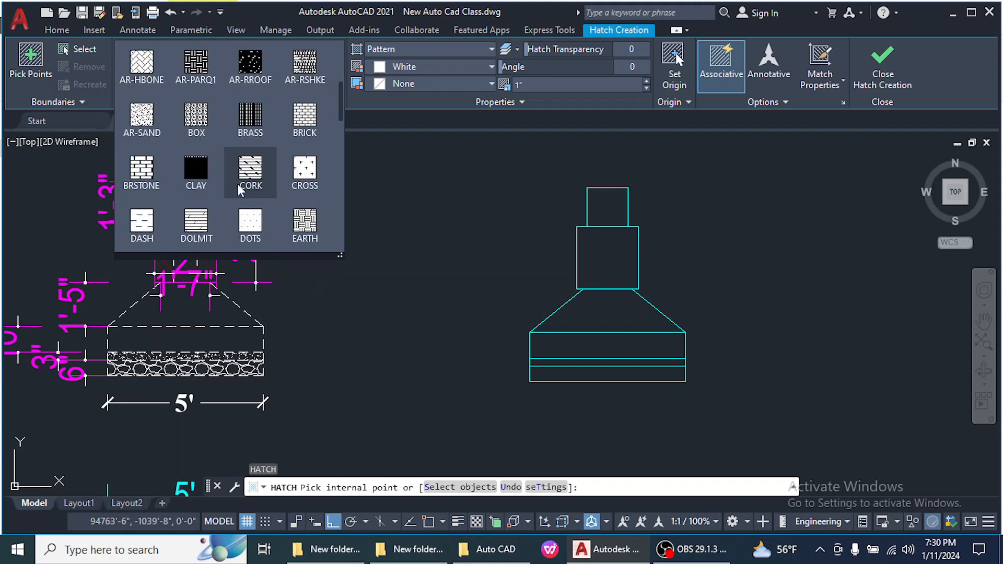
scroll(236, 191, down, 4)
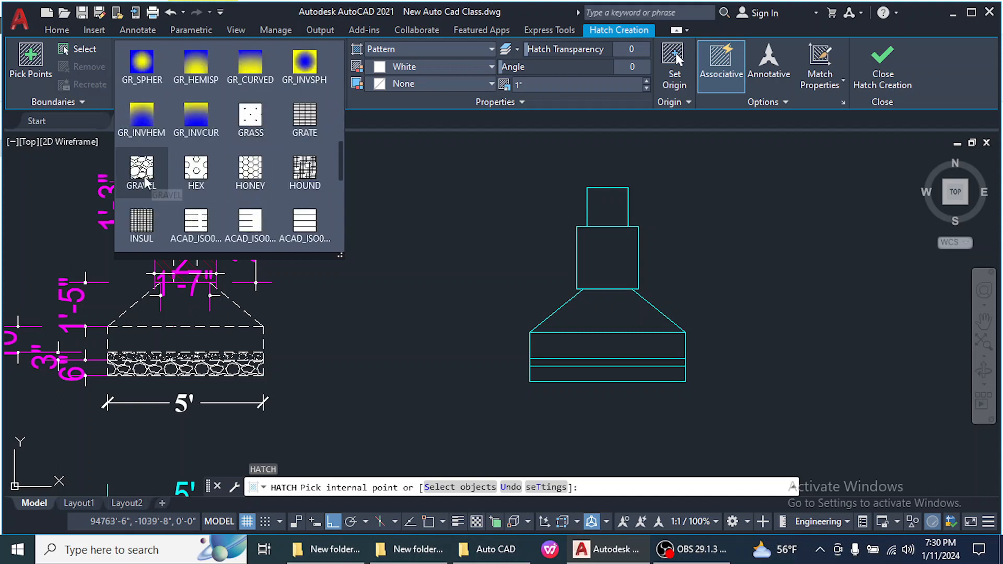
click(146, 183)
scroll(588, 363, up, 4)
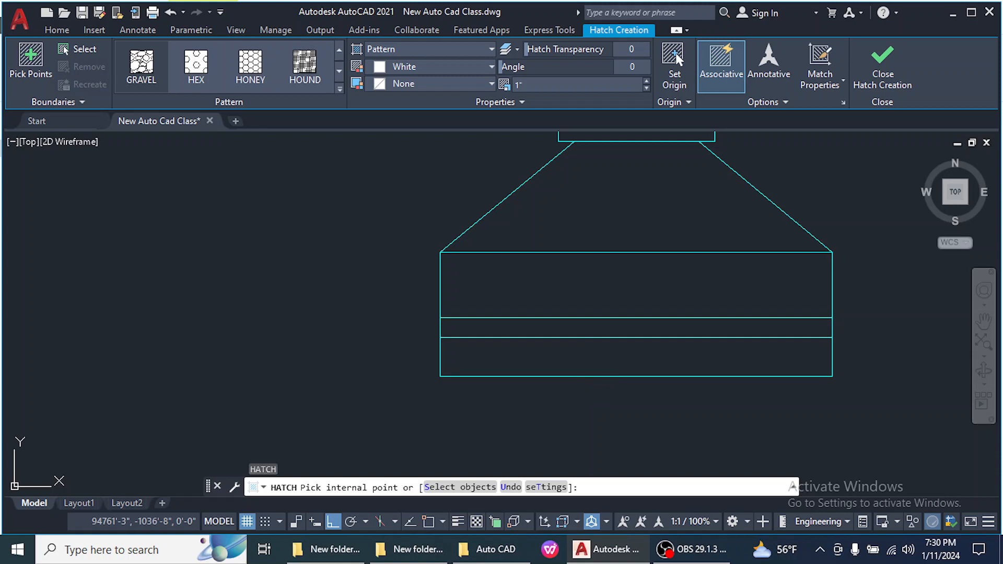
click(587, 361)
key(Escape)
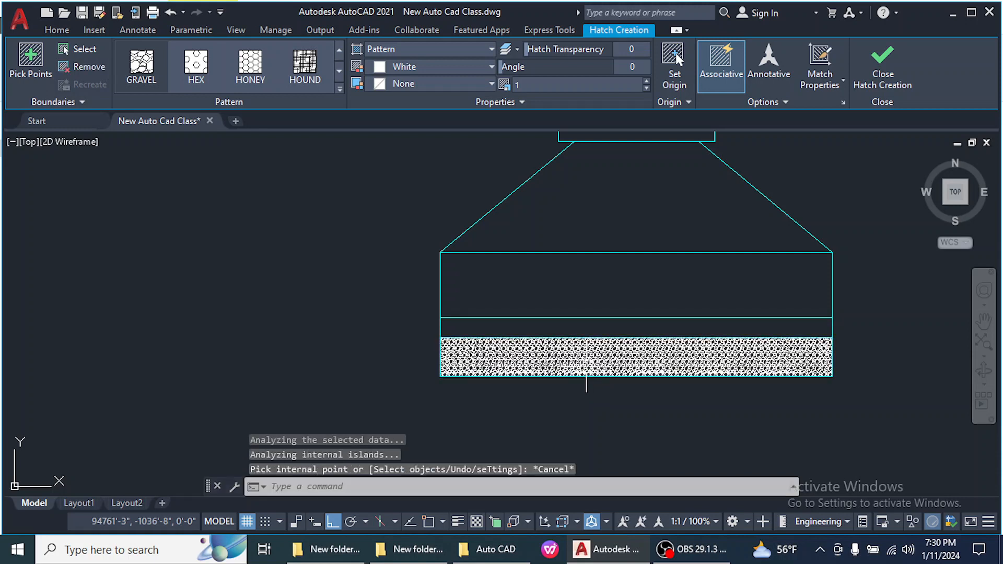
Enlarge the pattern scale of the gravel hatch in the lowest layer
click(587, 363)
right_click(588, 359)
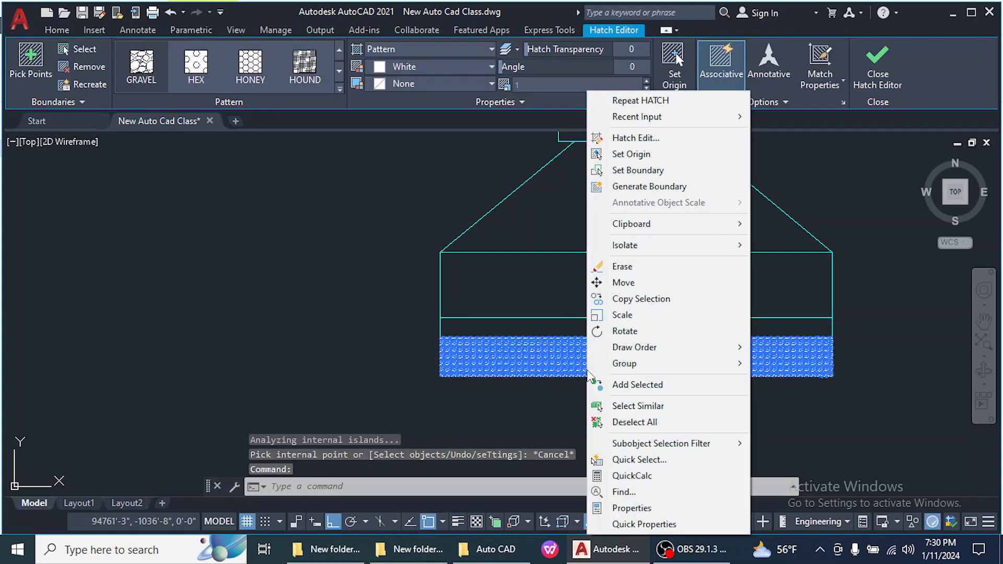
click(688, 138)
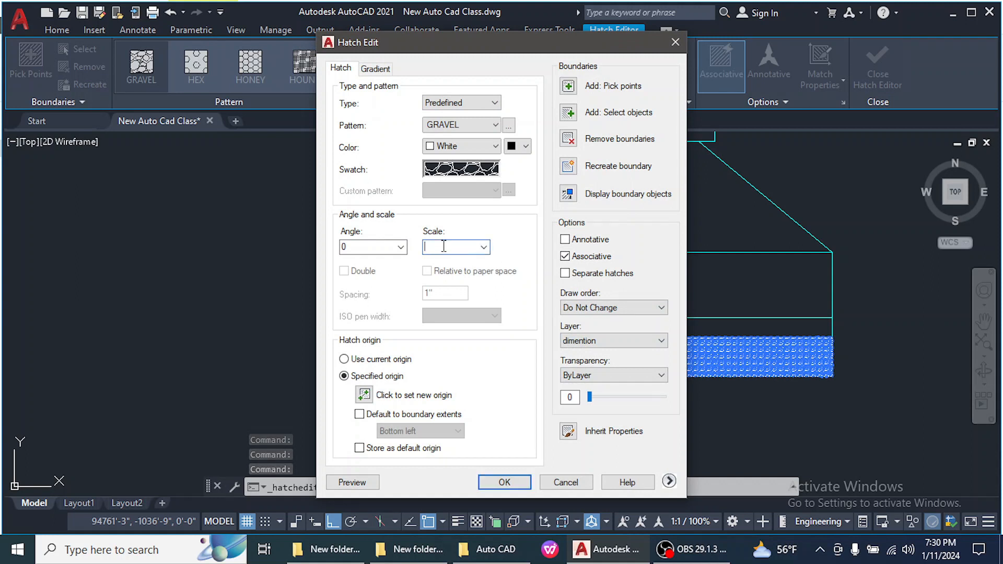
key(Return)
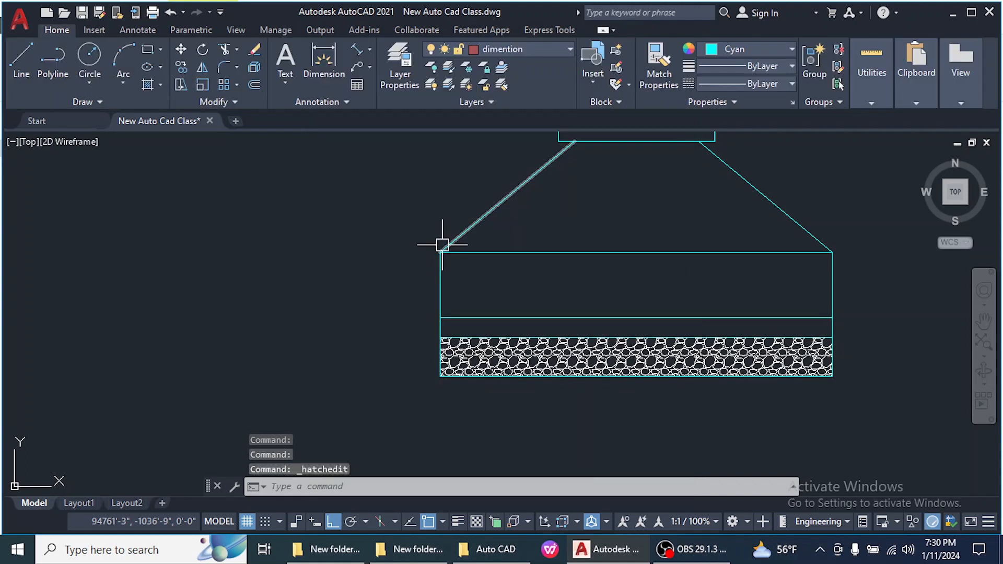
Set the gravel hatch's scale to 5 in the lowest layer
scroll(605, 355, up, 5)
click(606, 355)
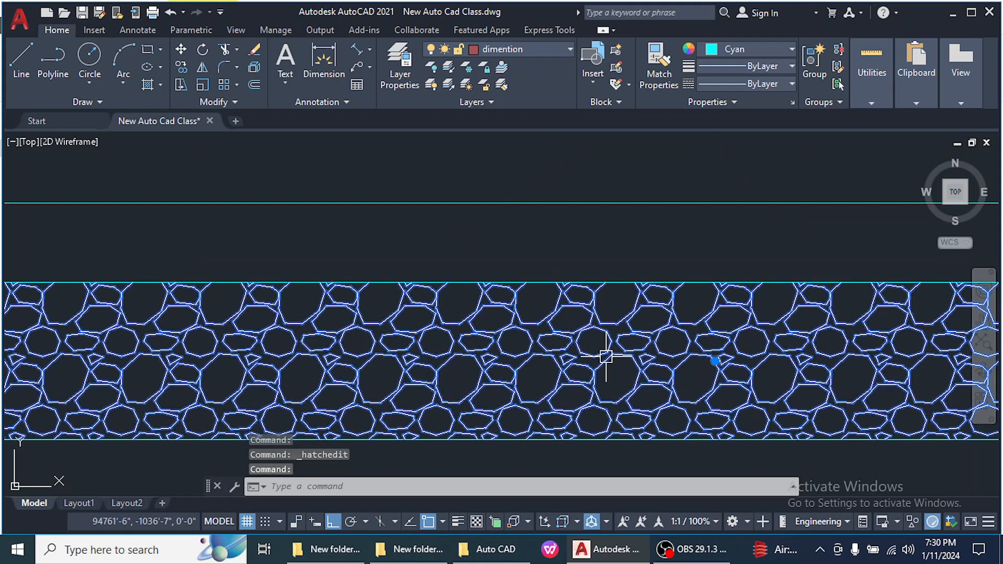
right_click(608, 362)
click(689, 139)
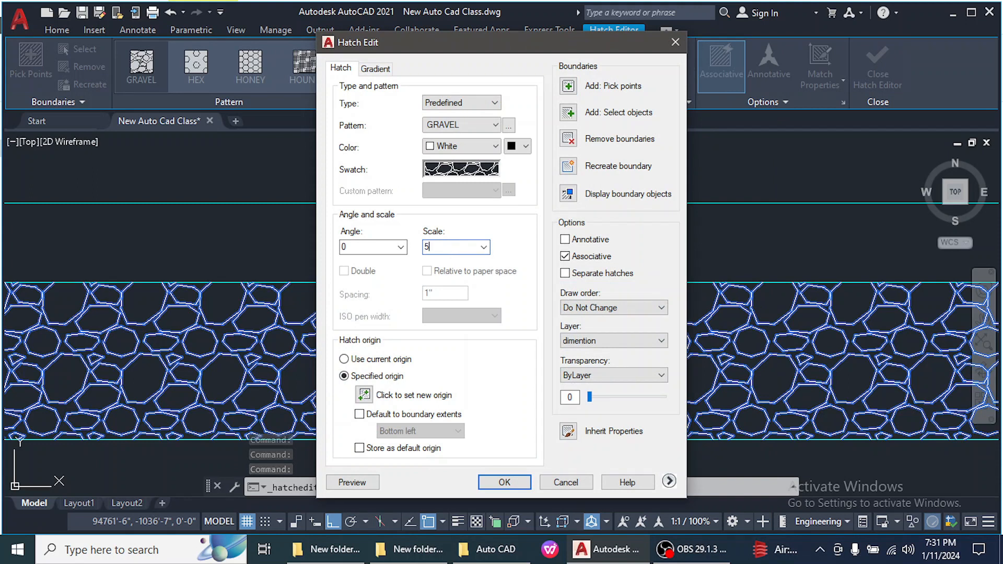
key(Return)
key(Escape)
Compare the rescaled gravel hatch with the stone layer in the original section
scroll(685, 365, down, 3)
scroll(685, 365, down, 6)
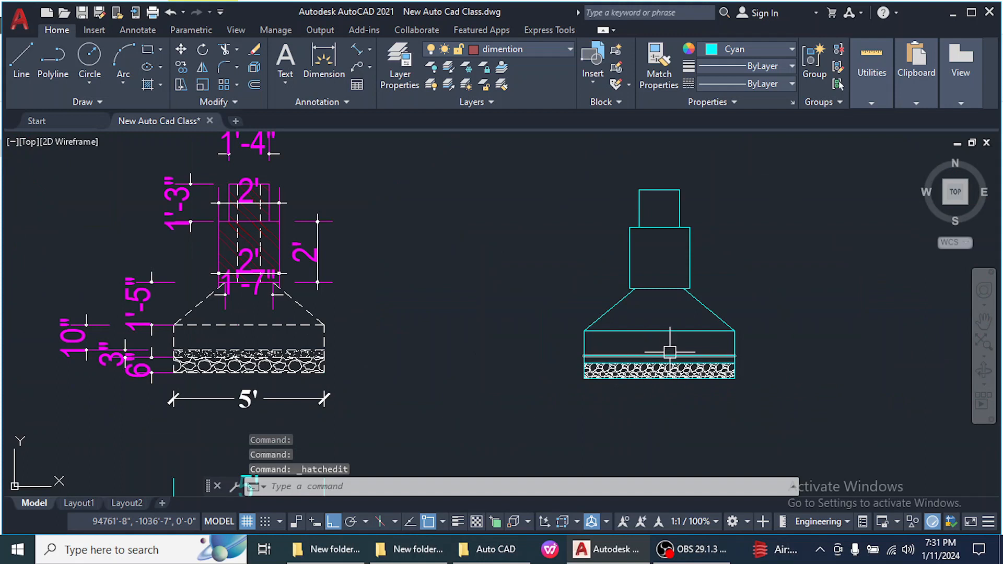
scroll(681, 356, up, 8)
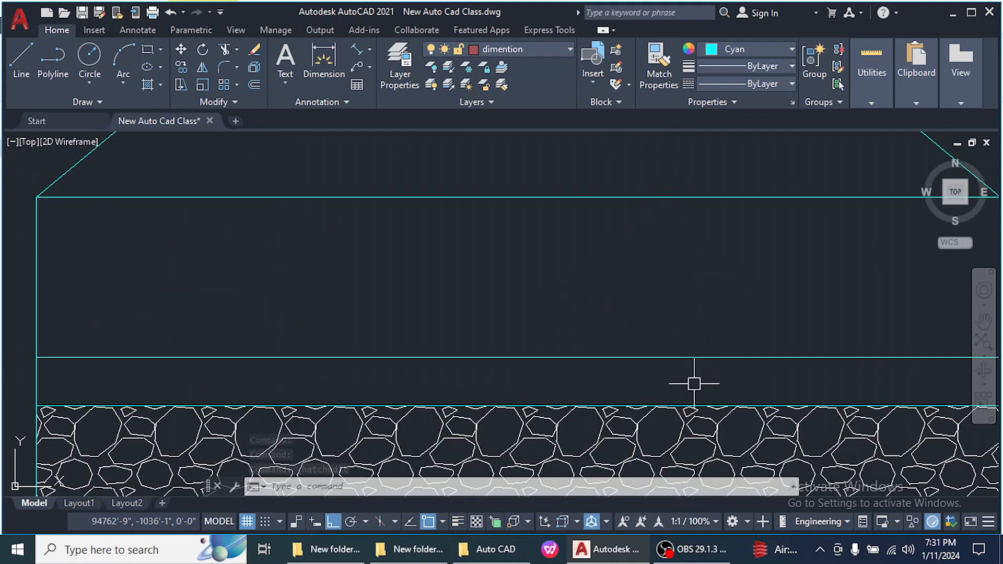
scroll(679, 376, down, 8)
scroll(366, 361, up, 10)
scroll(462, 343, down, 6)
scroll(793, 452, up, 7)
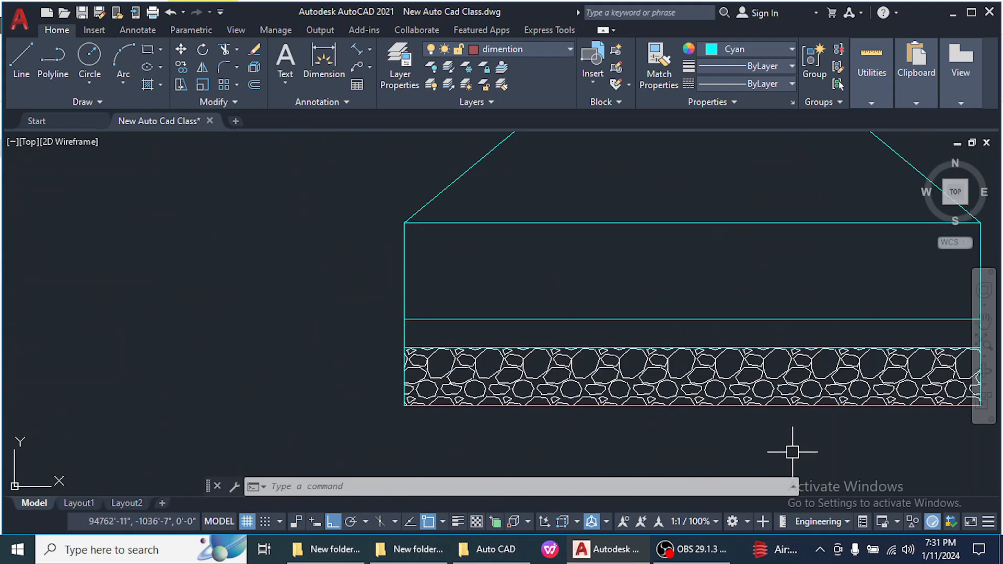
Hatch the thin layer directly above the gravel layer of the new footing with the GRAVEL pattern
text(h)
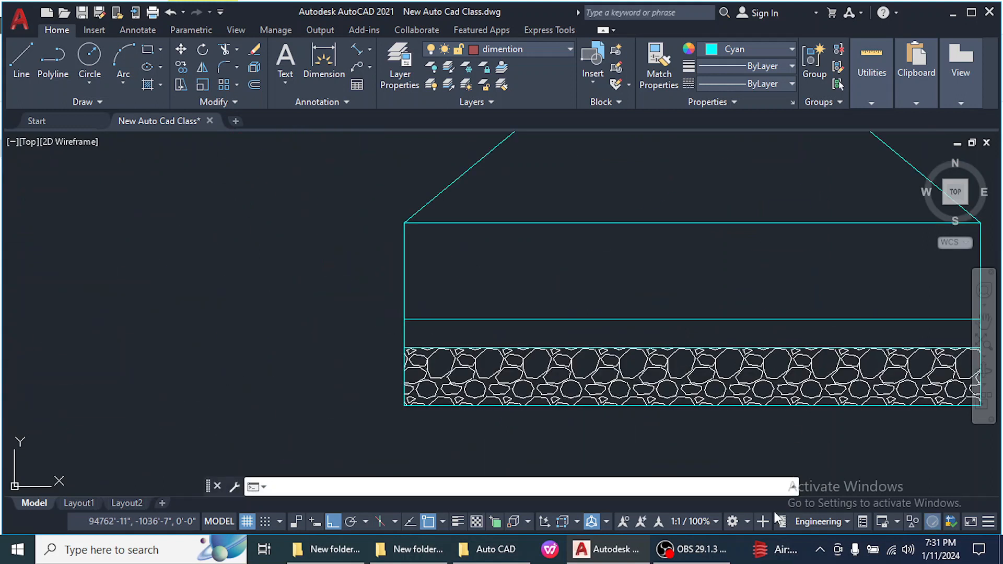
key(Return)
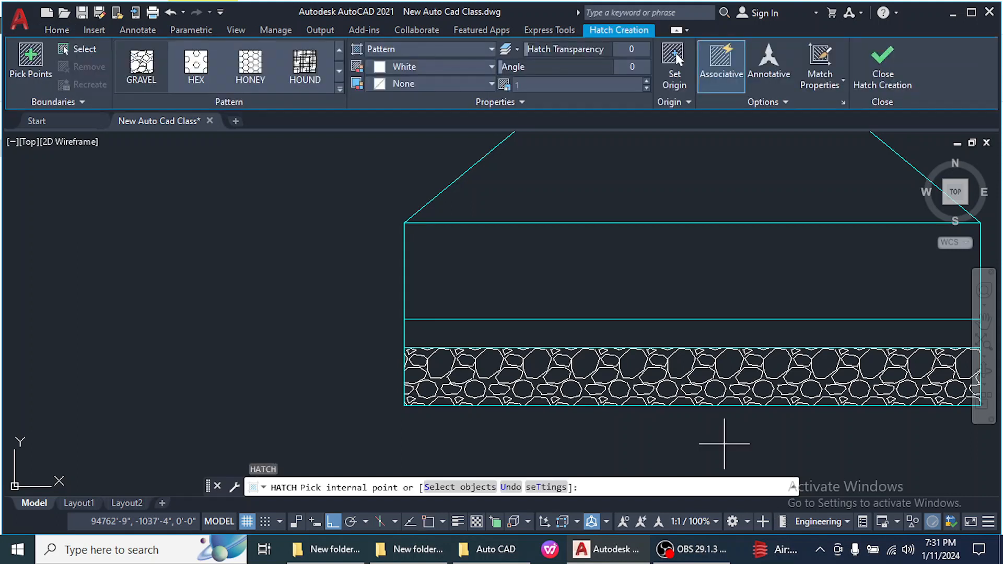
click(656, 332)
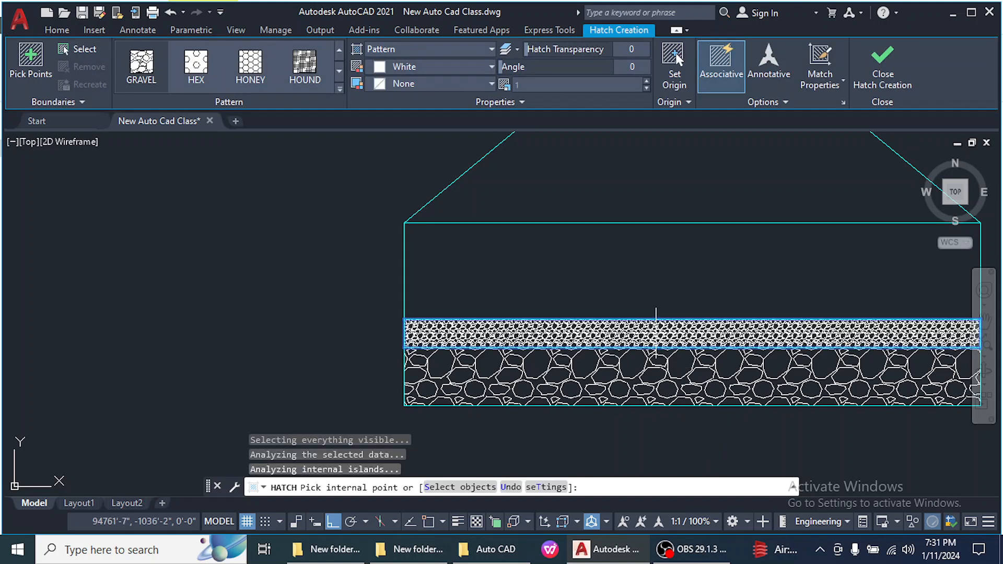
key(Escape)
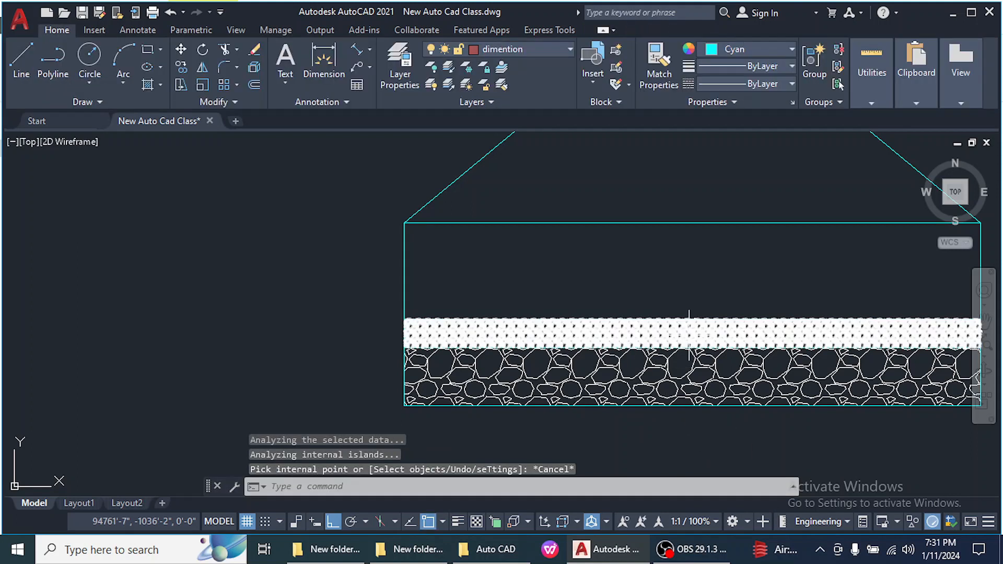
Change the thin layer's hatch pattern to AR-CONC
click(690, 333)
mouse_move(692, 334)
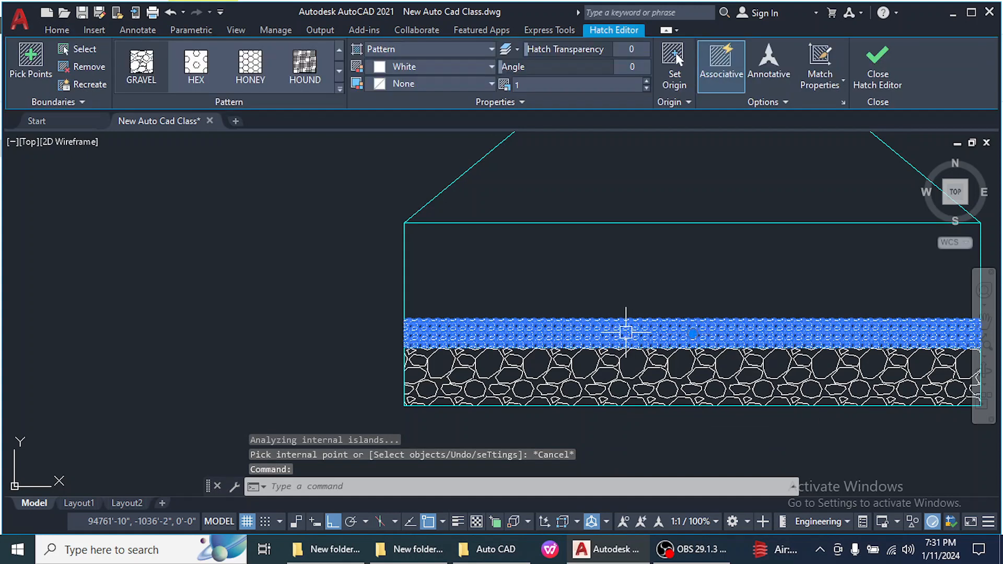
click(340, 91)
scroll(270, 166, down, 5)
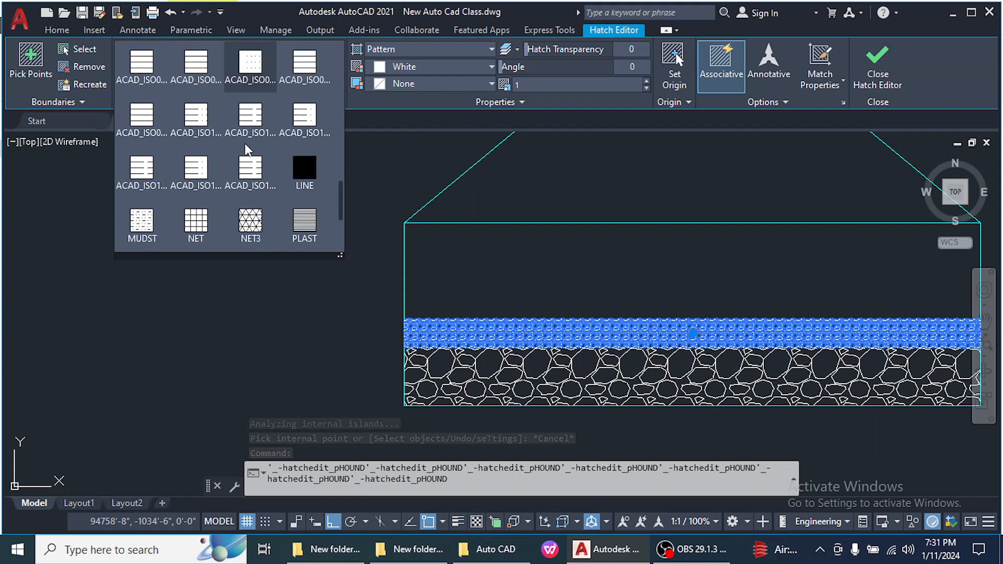
scroll(270, 166, down, 3)
scroll(277, 172, up, 5)
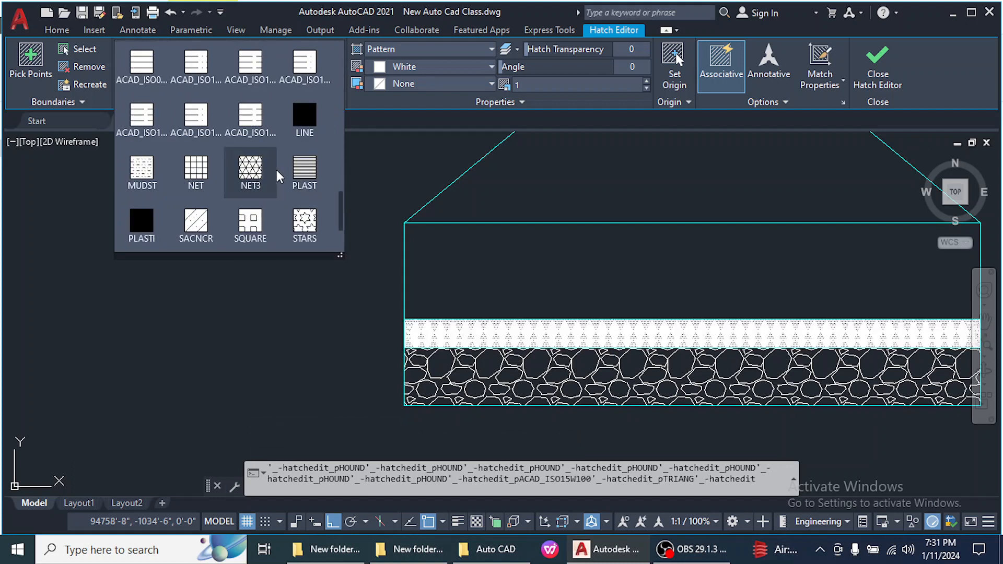
scroll(279, 175, up, 2)
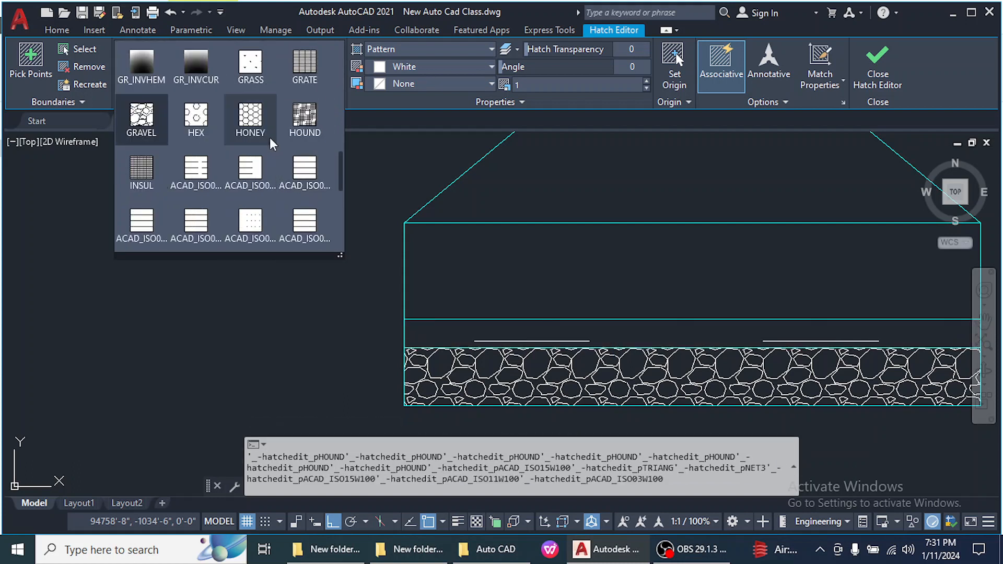
scroll(275, 156, up, 2)
scroll(272, 149, up, 1)
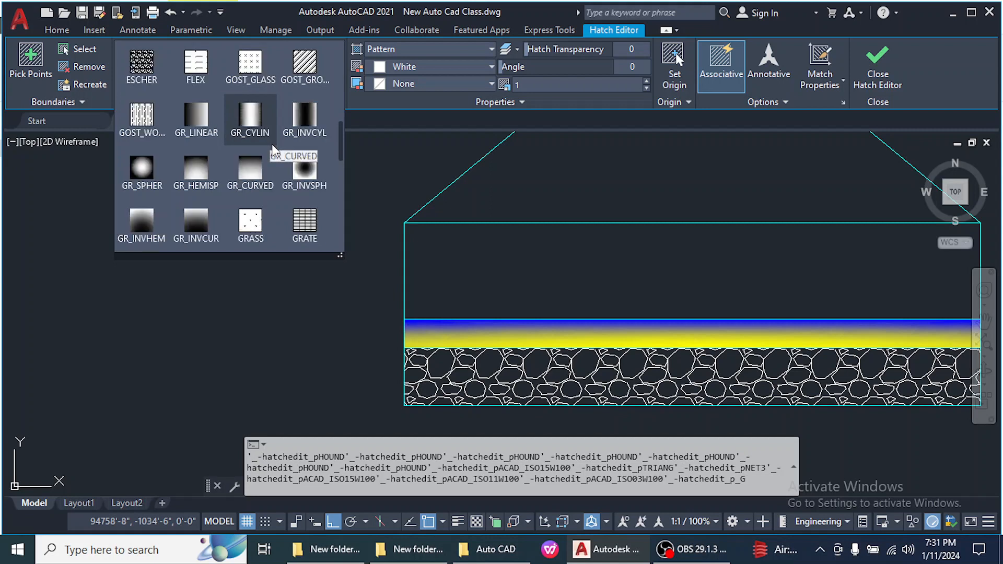
scroll(272, 149, up, 2)
scroll(272, 150, up, 2)
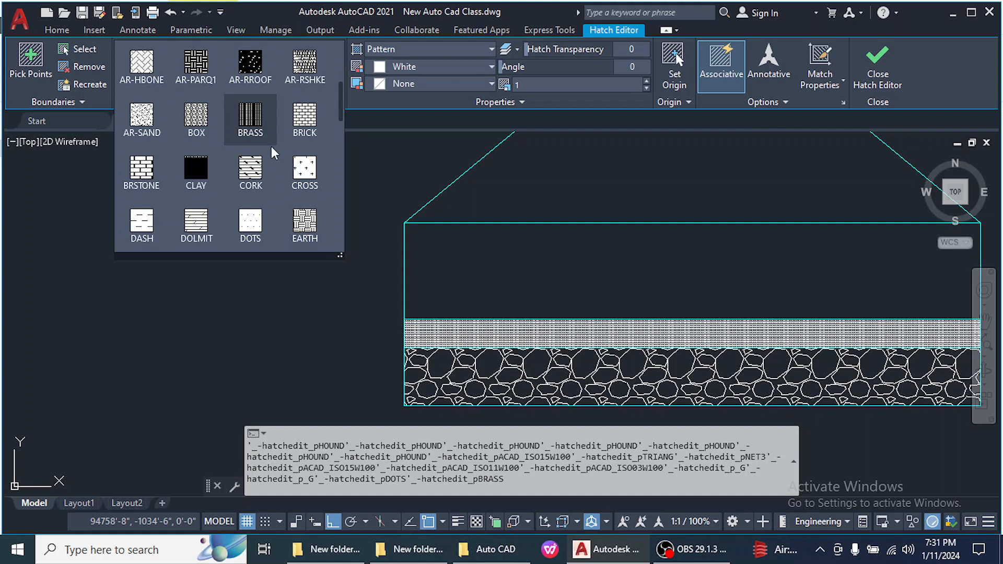
scroll(303, 166, up, 1)
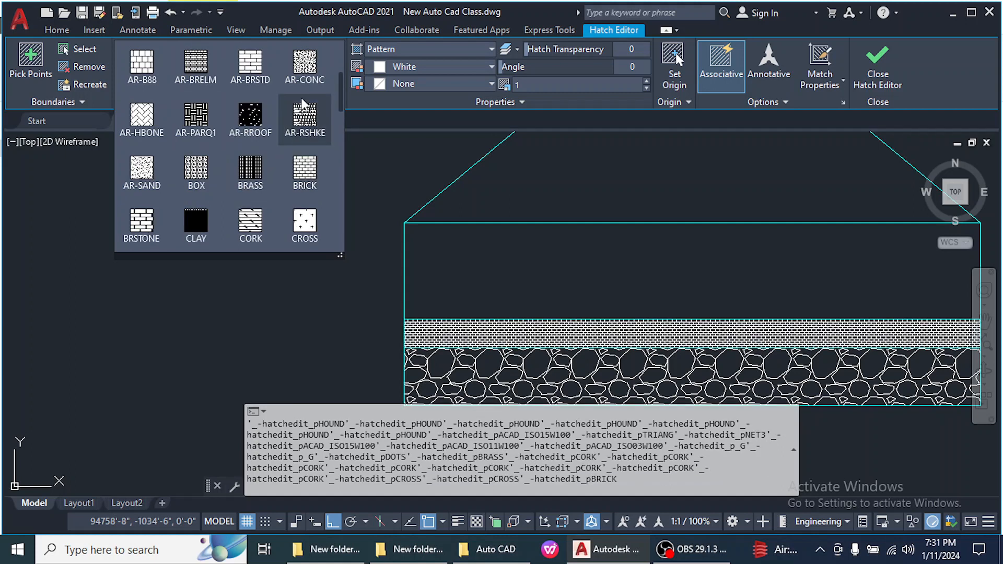
click(310, 63)
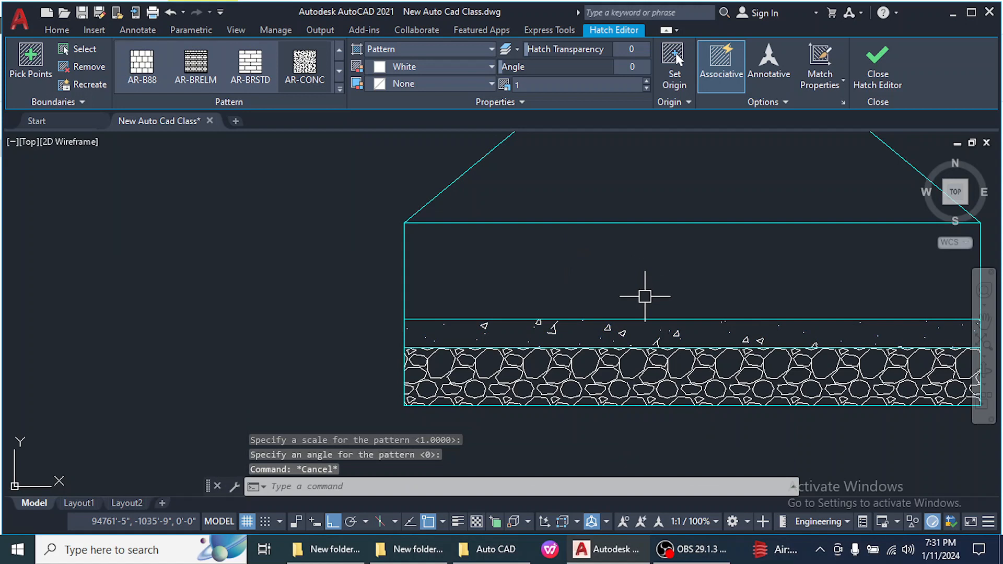
key(Escape)
right_click(672, 333)
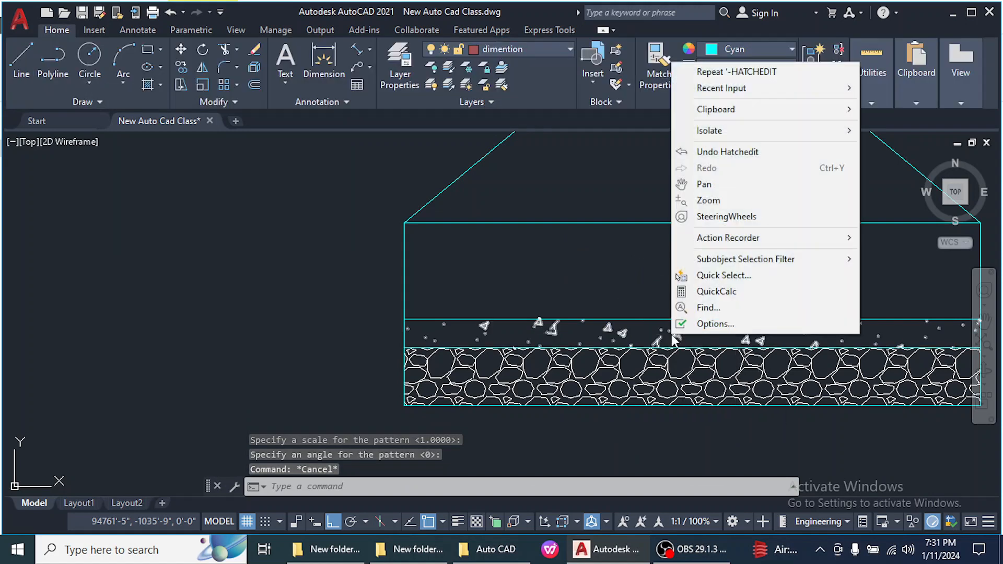
click(626, 280)
Match the new footing's two sloping edges and the horizontal line beneath them to the original's dashed sloping line
scroll(621, 281, down, 6)
scroll(695, 337, up, 1)
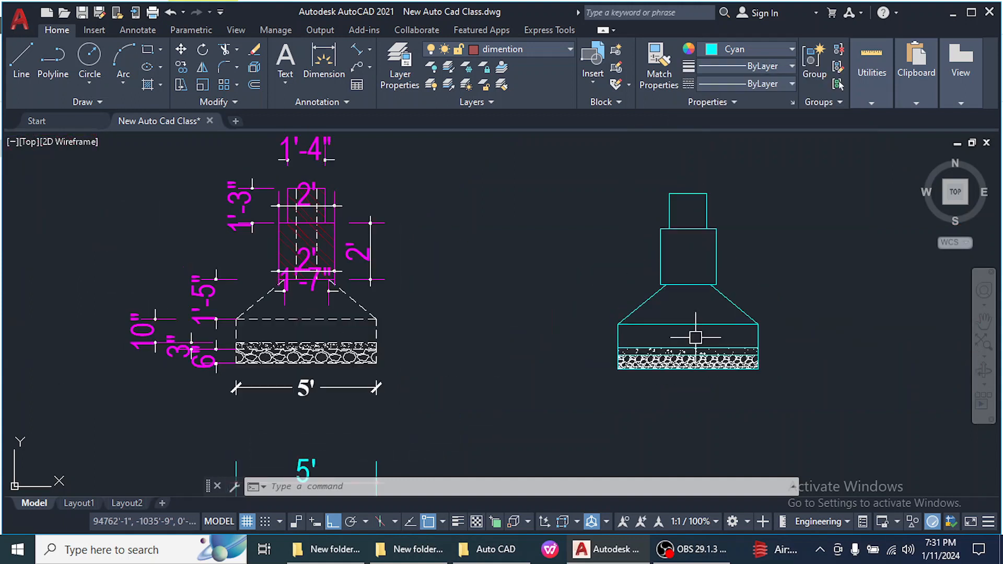
click(658, 66)
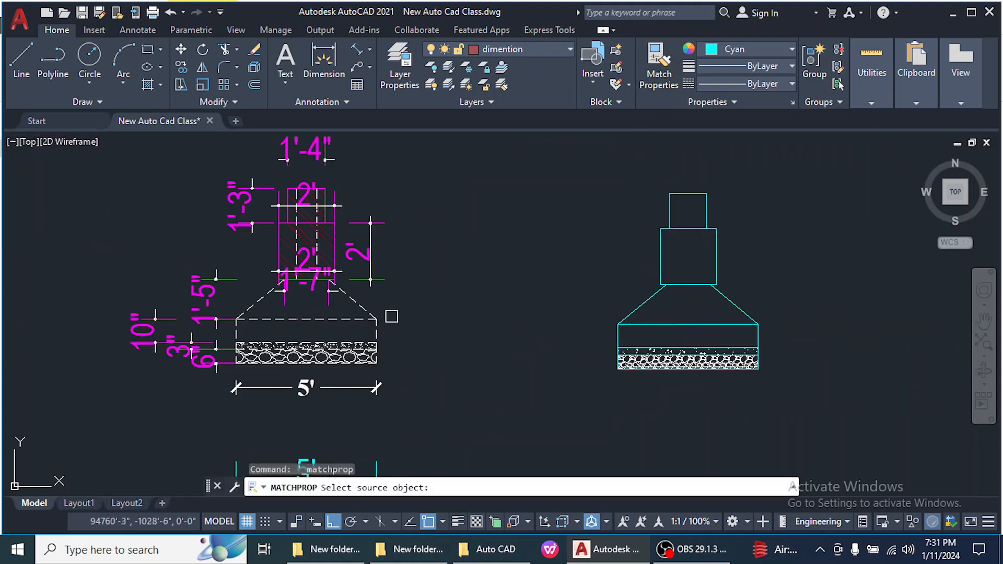
click(355, 302)
click(353, 321)
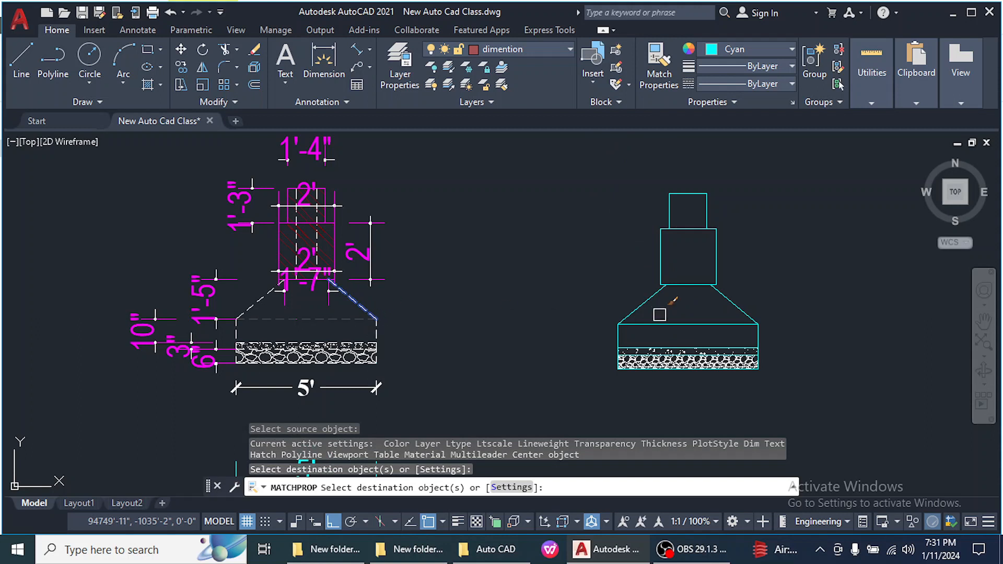
click(738, 299)
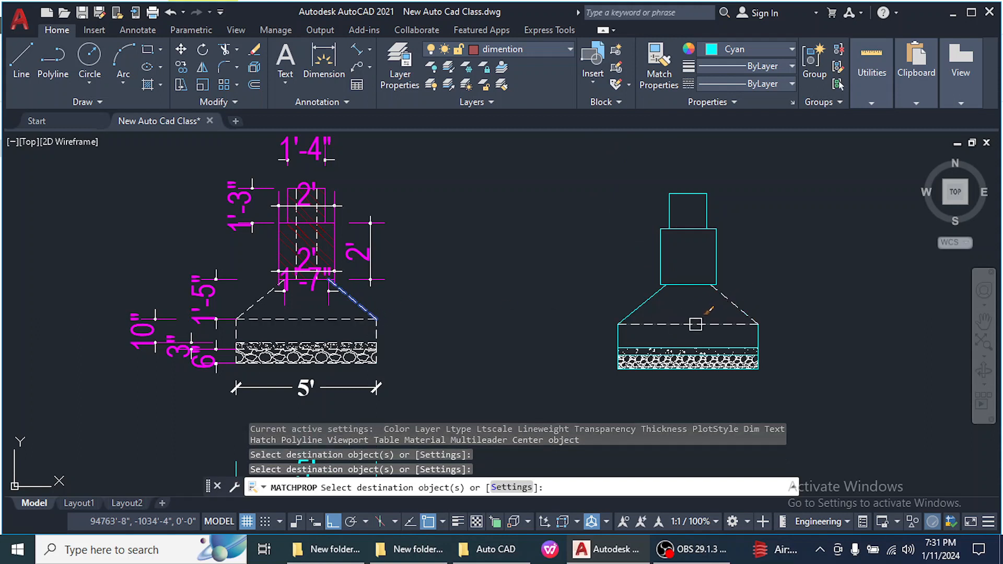
click(695, 324)
right_click(600, 287)
click(605, 291)
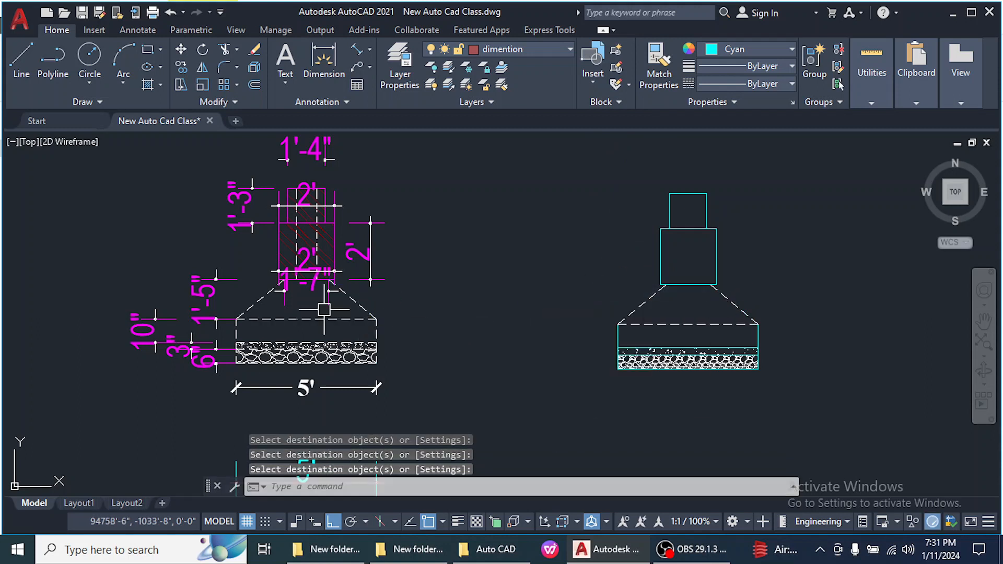
Hatch the wider lower column block above the new footing's slope with the GRAVEL pattern
scroll(300, 285, up, 2)
middle_drag(385, 299, 417, 330)
scroll(600, 336, down, 2)
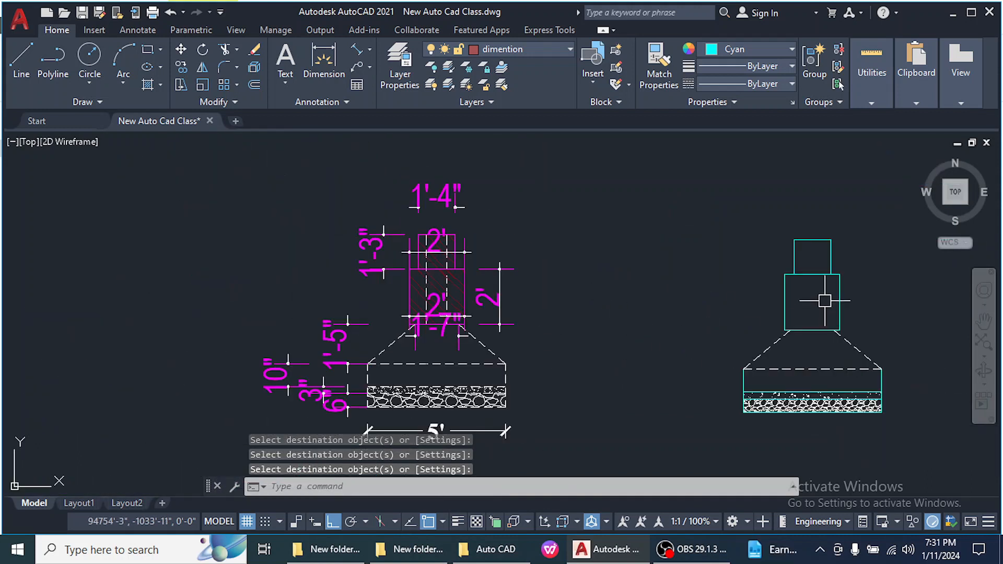
scroll(801, 308, up, 2)
text(h)
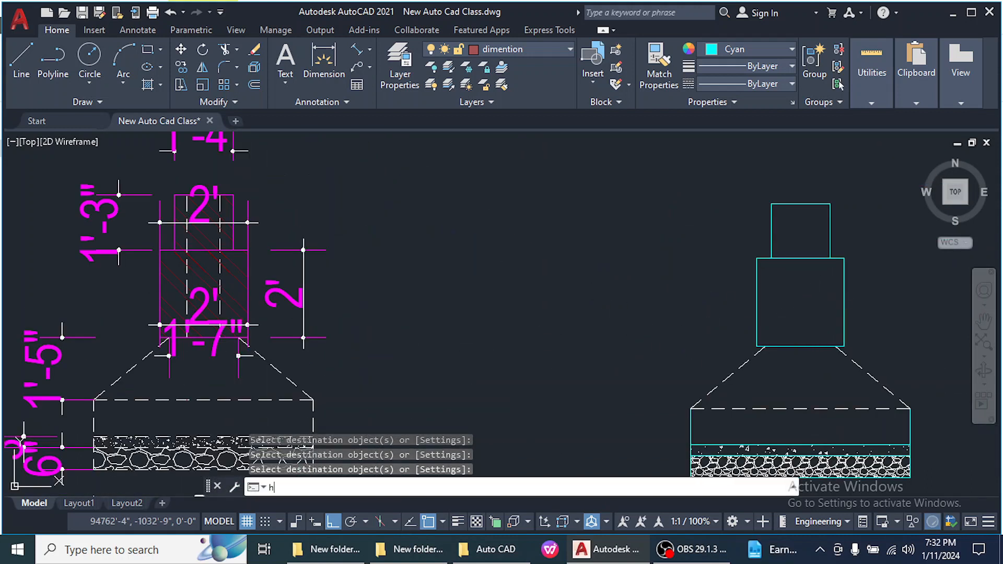
key(Return)
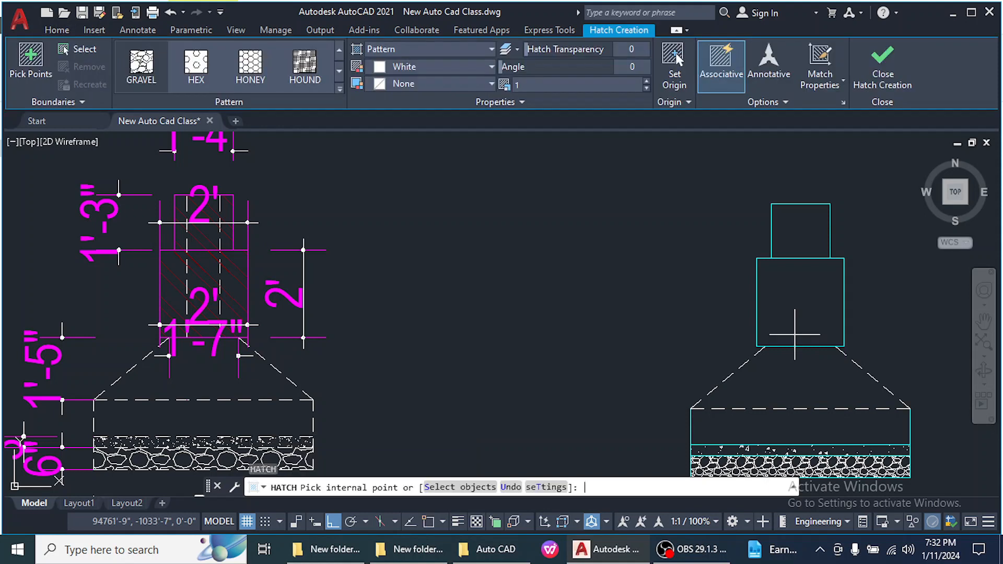
click(798, 316)
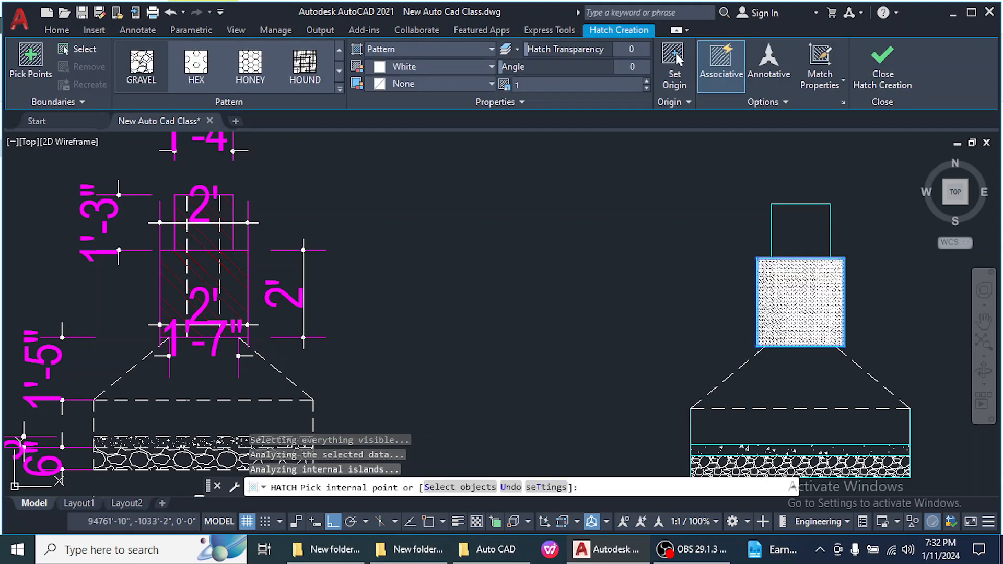
key(Escape)
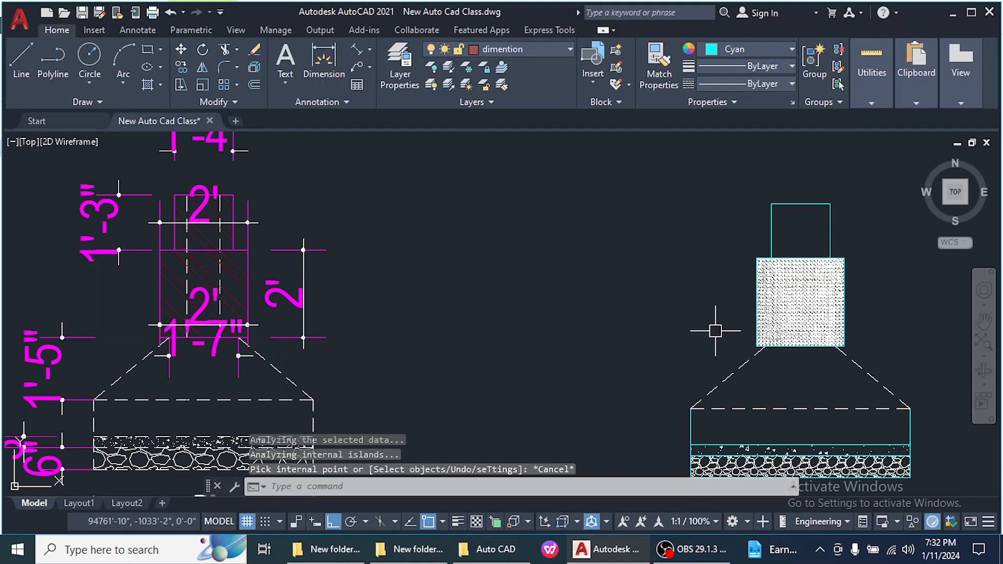
Hatch the narrower upper column block of the new section with the GRAVEL pattern
text(h)
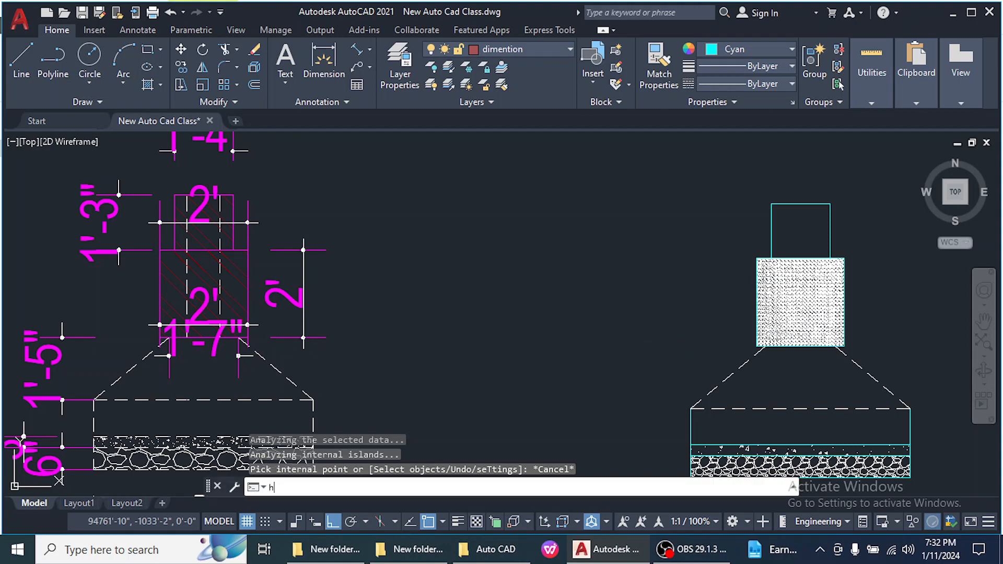
key(Return)
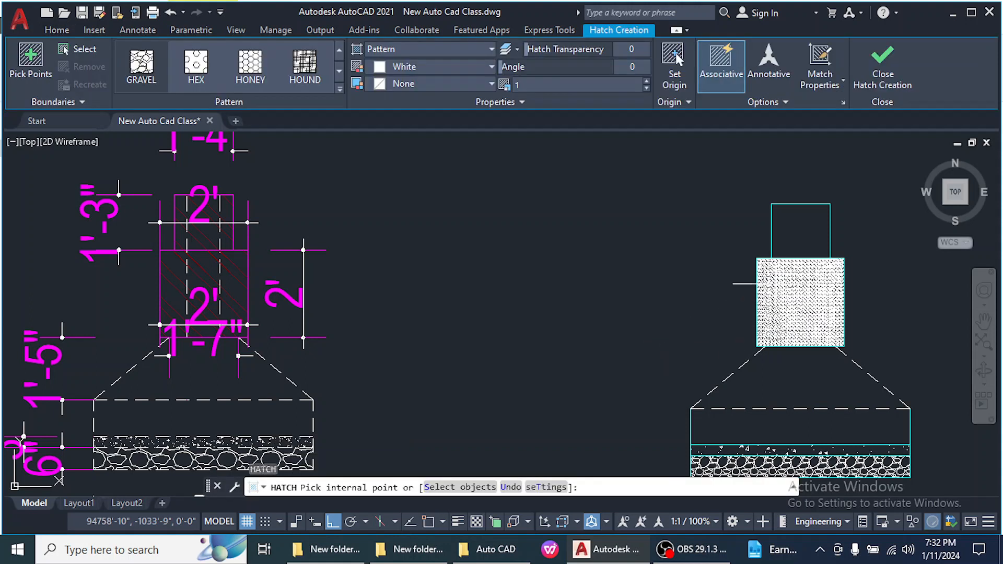
click(807, 235)
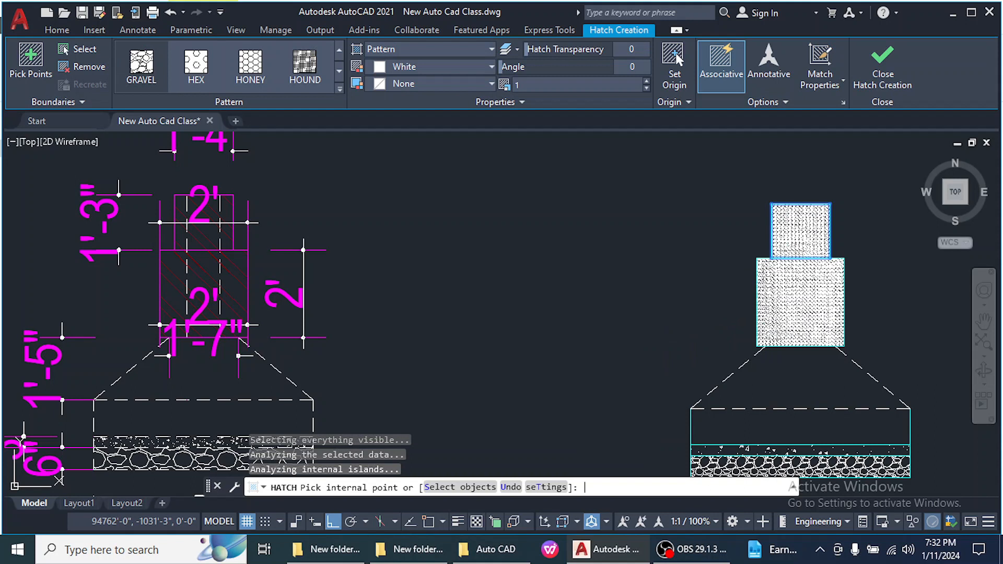
key(Return)
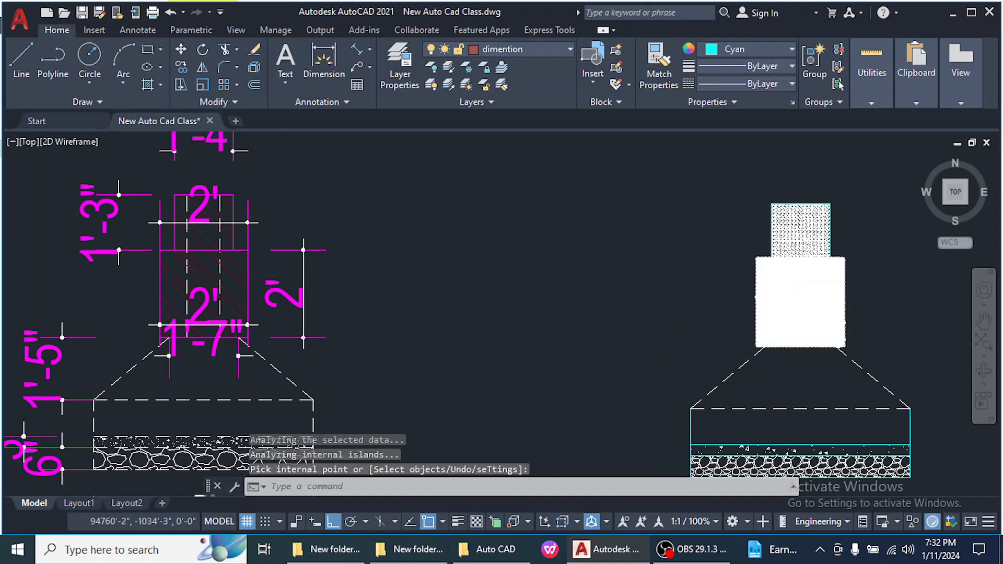
Change the hatch pattern of both column blocks to ANSI32, trying ANSI31 first
scroll(737, 369, down, 4)
scroll(758, 323, up, 6)
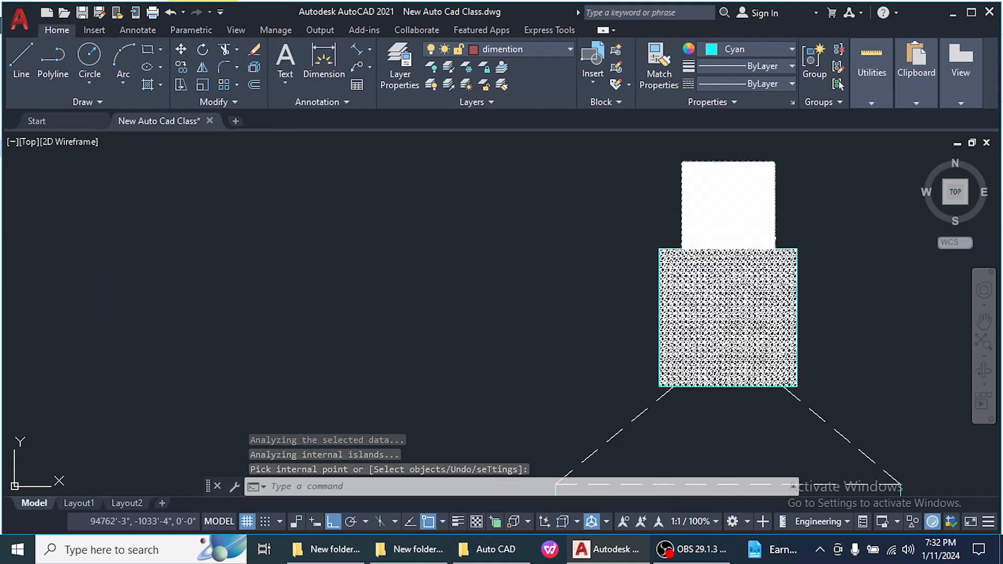
click(732, 212)
click(741, 305)
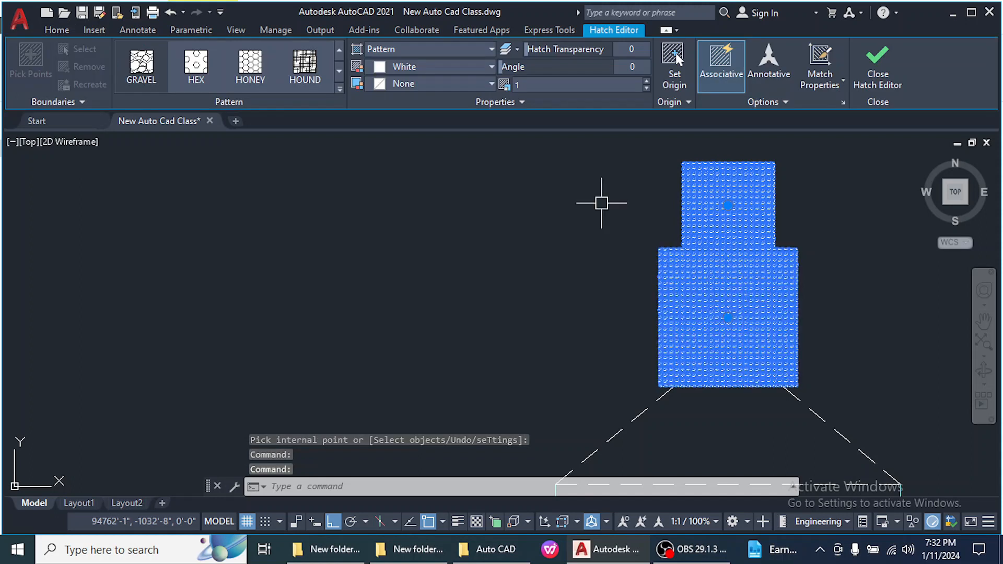
click(339, 90)
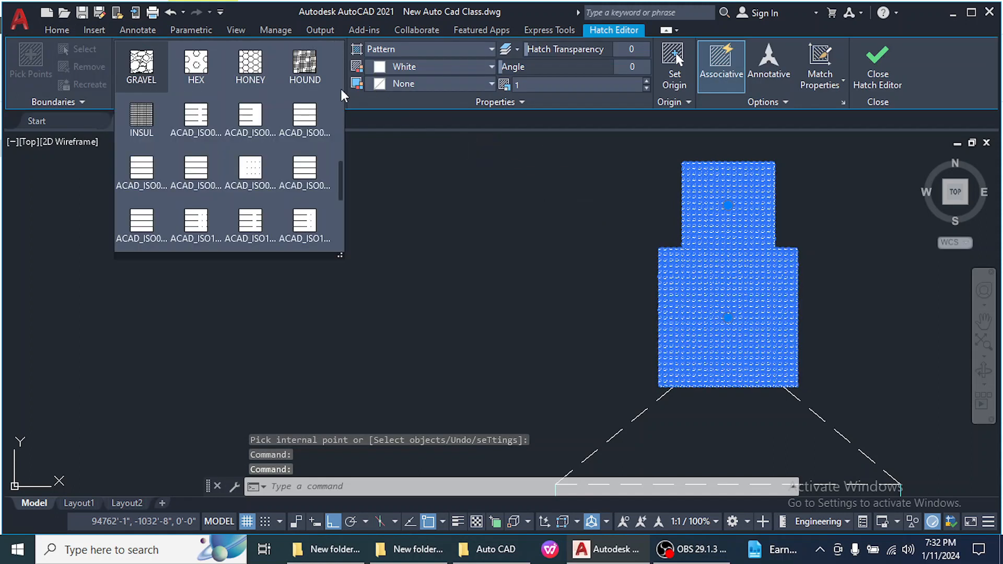
scroll(303, 159, up, 3)
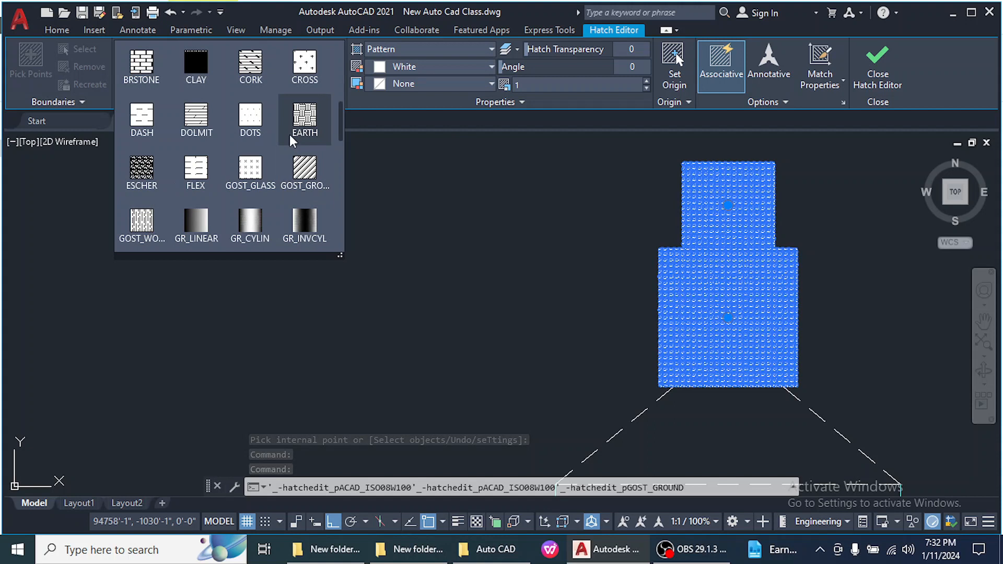
scroll(302, 157, up, 2)
scroll(288, 127, up, 4)
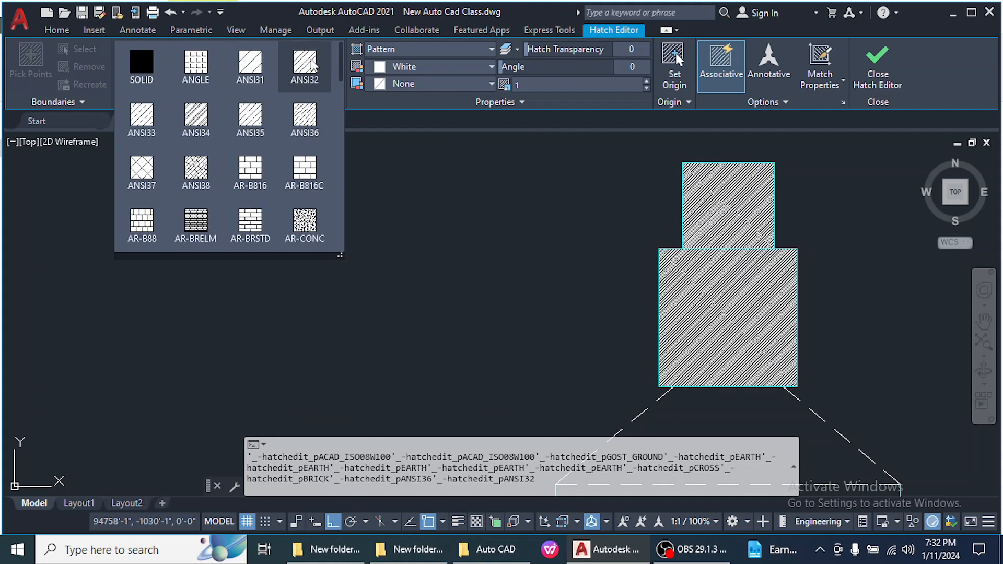
click(252, 73)
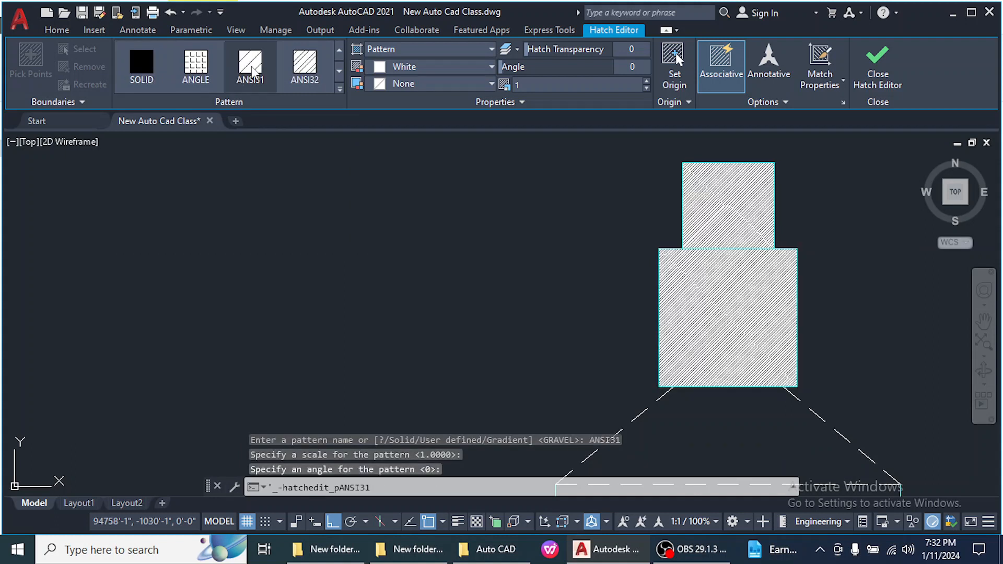
click(305, 65)
right_click(748, 212)
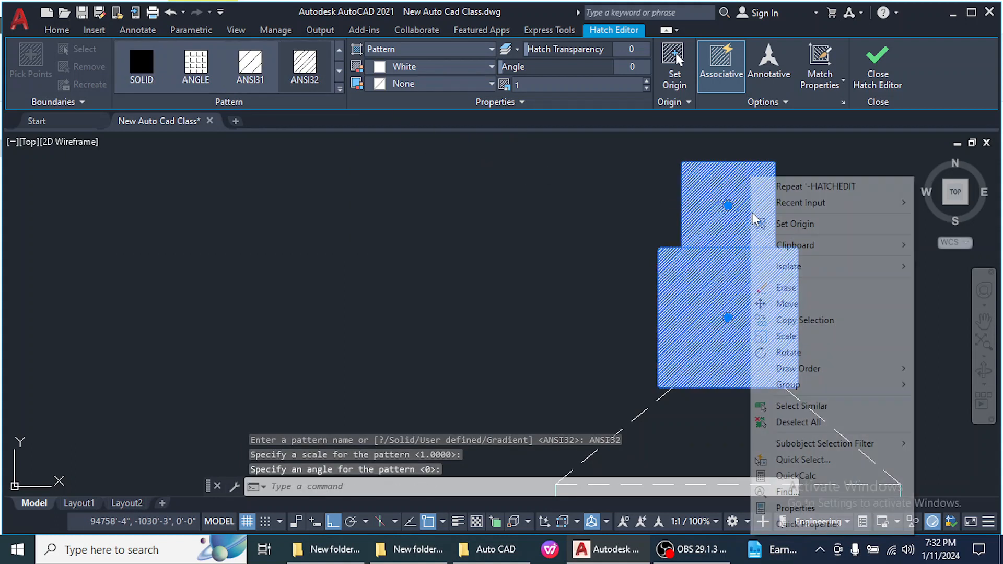
click(708, 200)
right_click(708, 218)
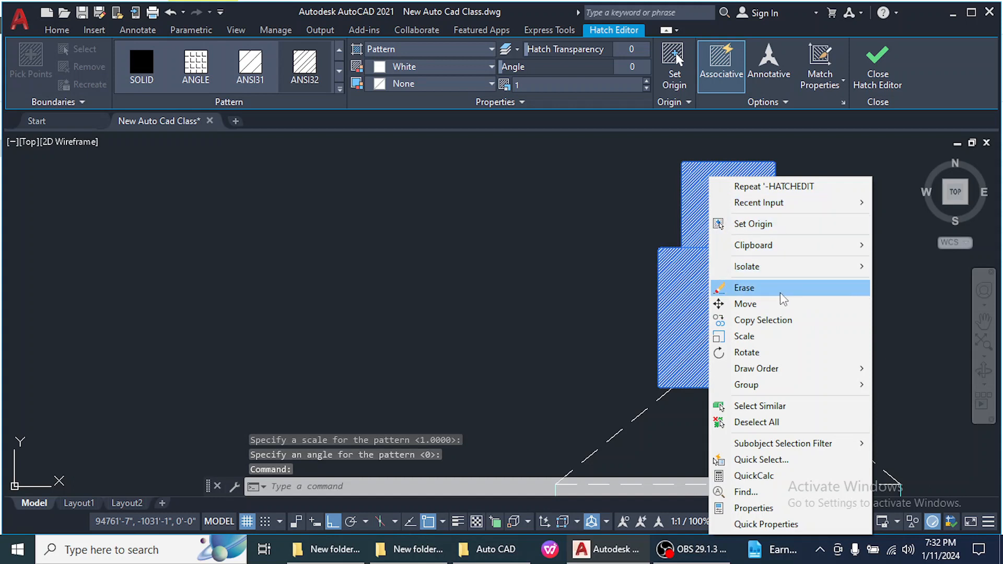
click(912, 387)
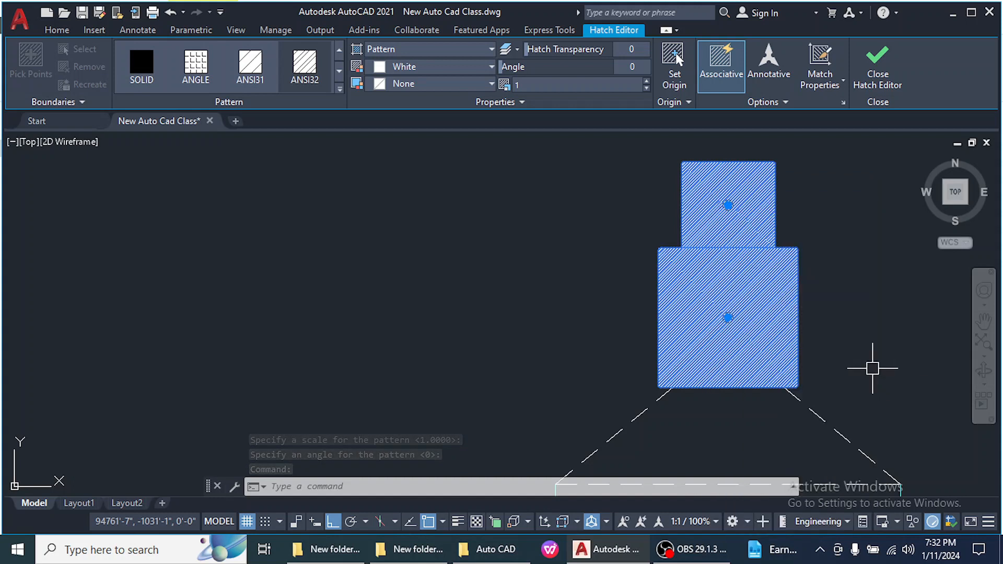
key(Escape)
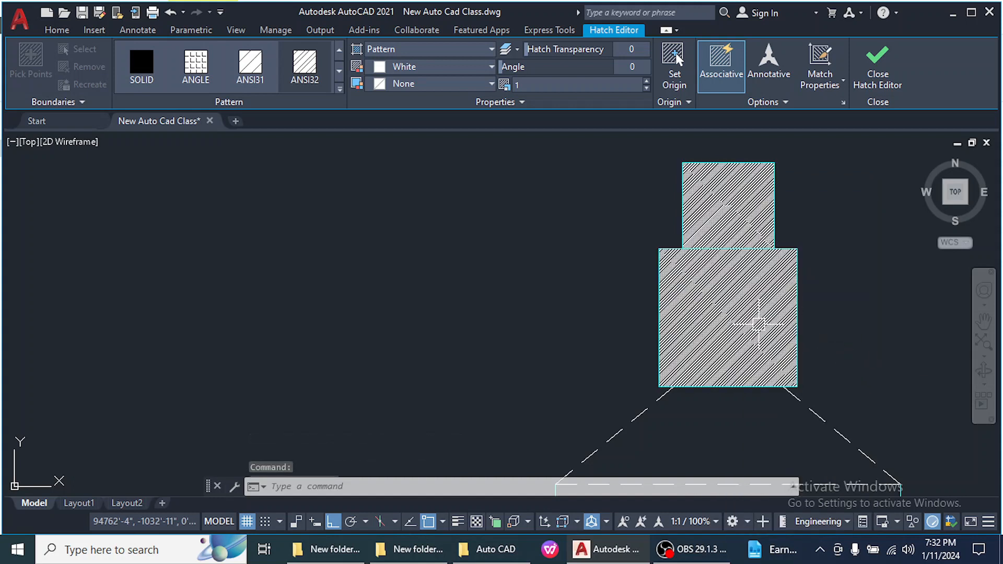
Set the hatch scale of the wider lower column block to 20
click(758, 329)
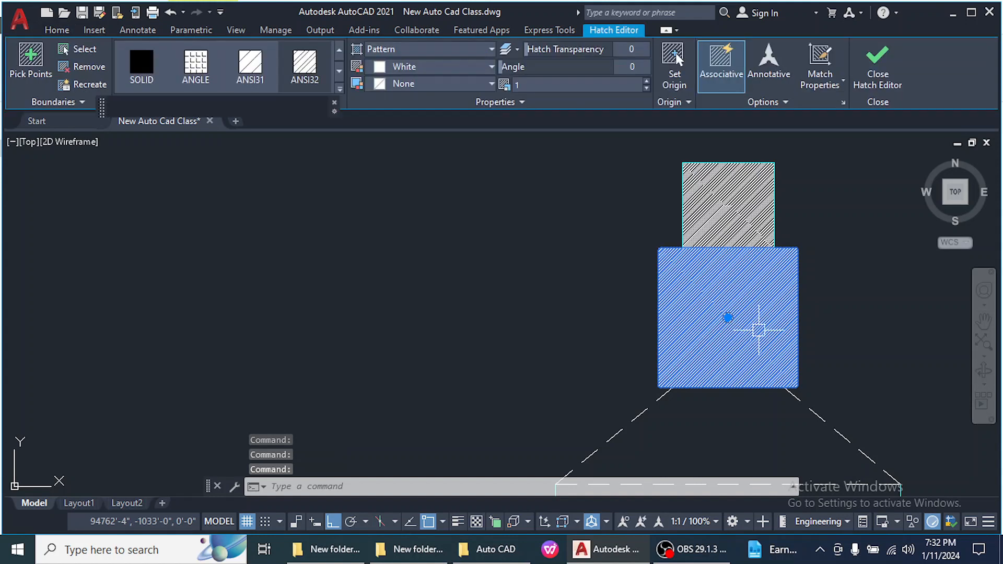
click(754, 349)
right_click(757, 355)
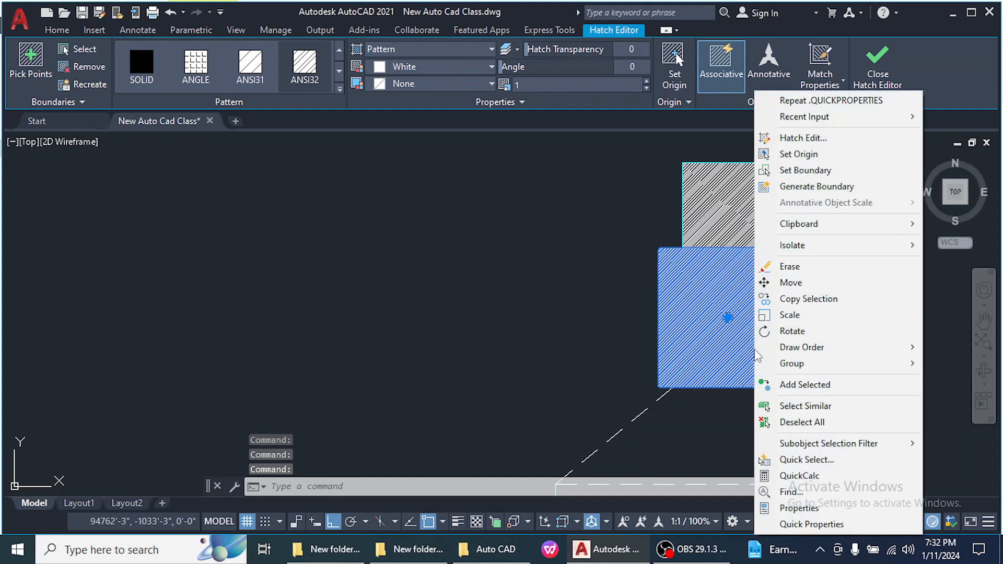
click(830, 137)
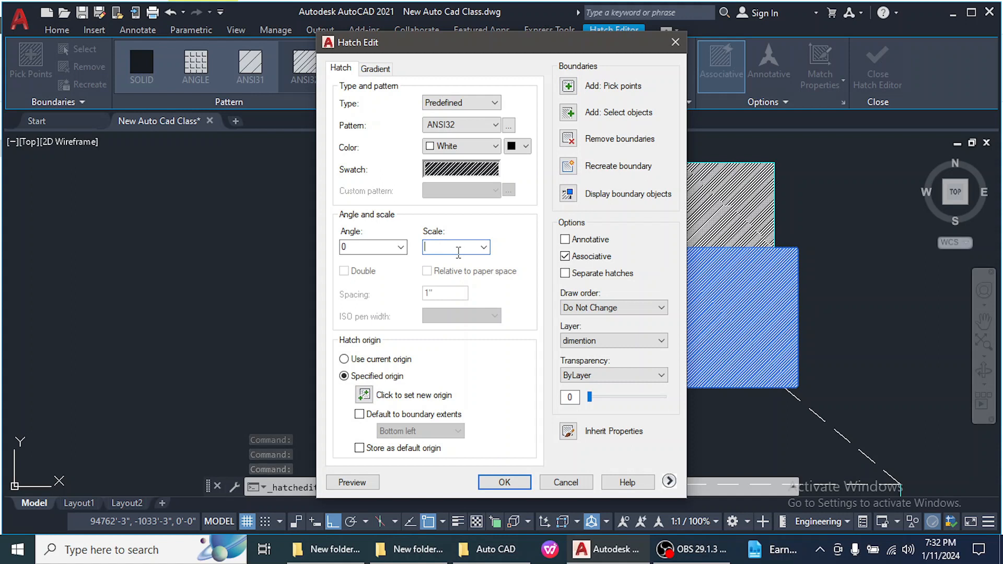
key(Return)
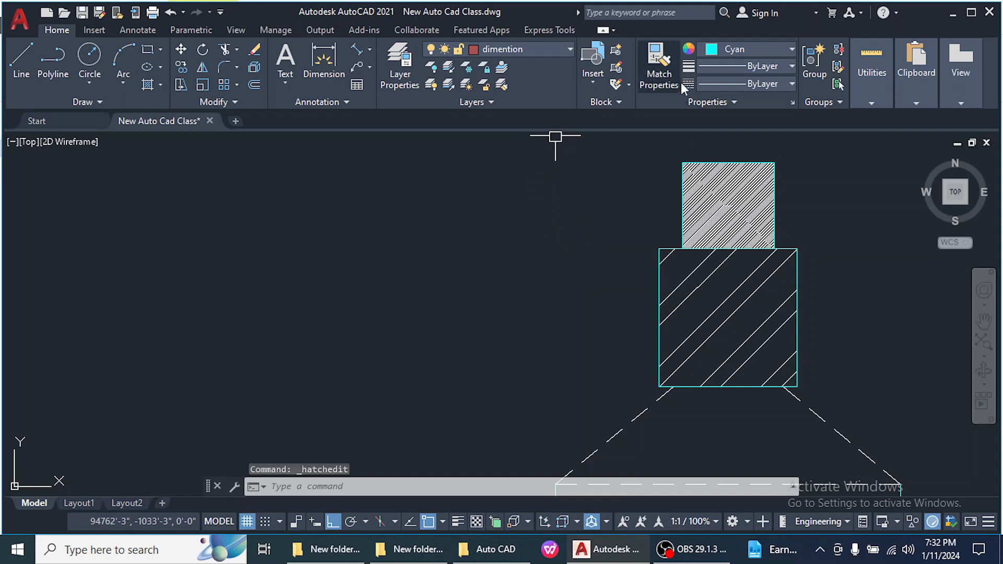
Match the upper column block's hatch properties to those of the lower block's hatch
click(663, 74)
click(674, 299)
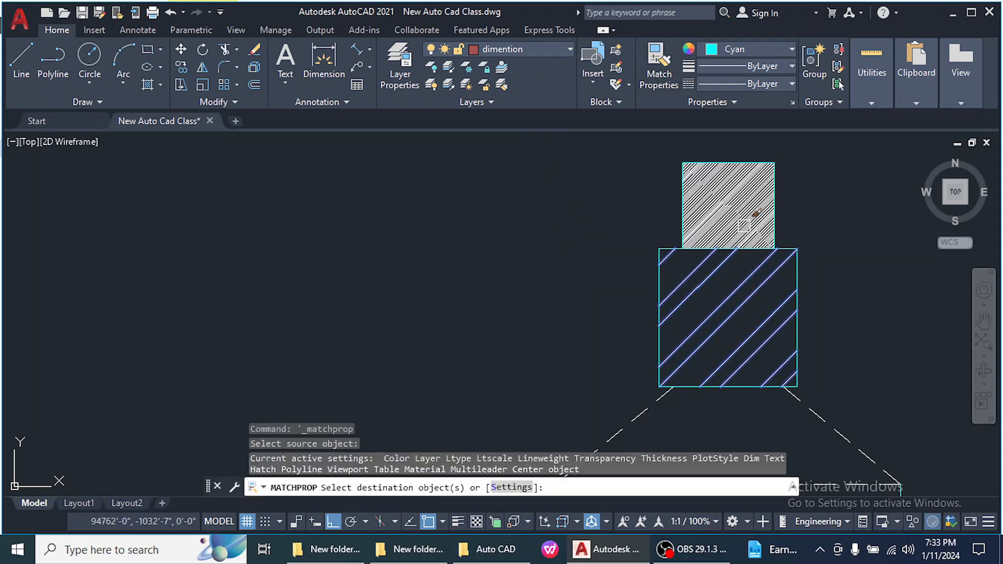
click(728, 228)
scroll(707, 271, down, 3)
right_click(705, 270)
click(738, 282)
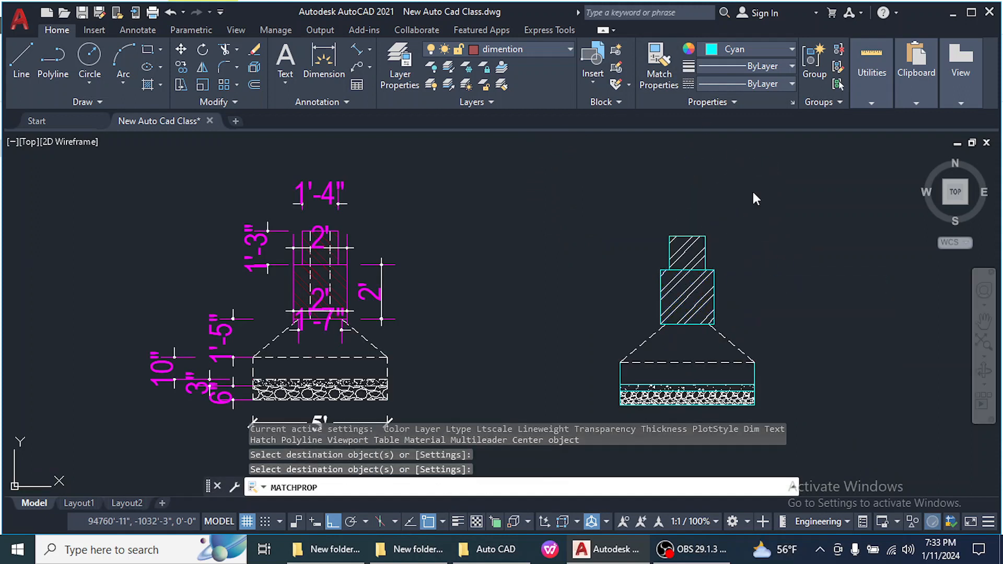
click(663, 67)
scroll(741, 380, up, 4)
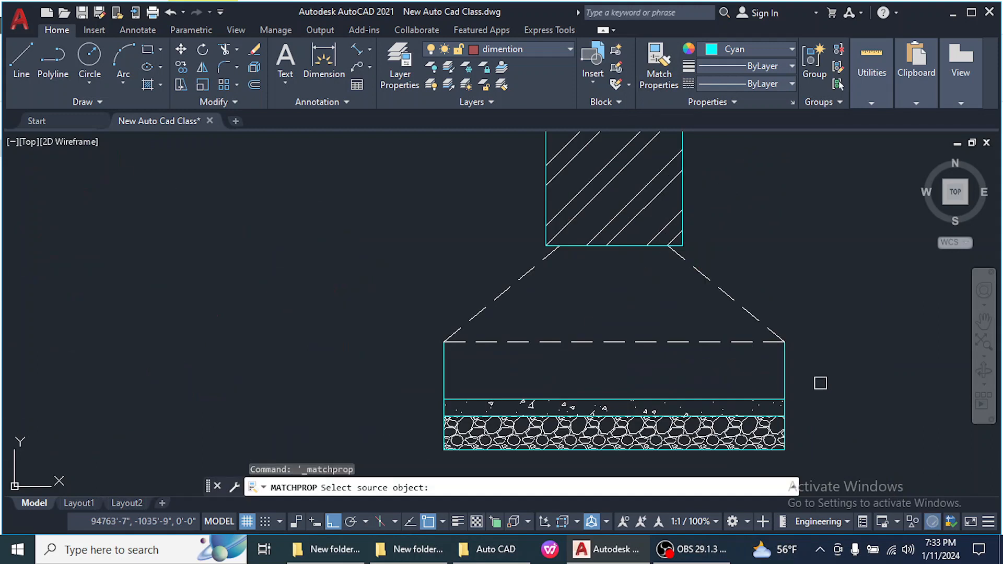
click(782, 372)
scroll(778, 381, down, 4)
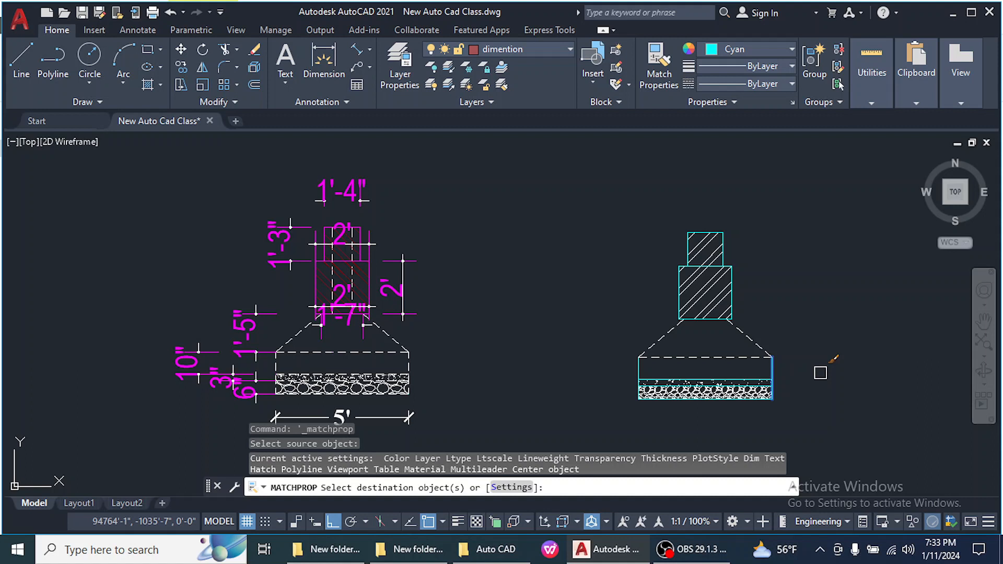
key(Escape)
Change the hatch color of both column blocks in the new section to Red
click(718, 292)
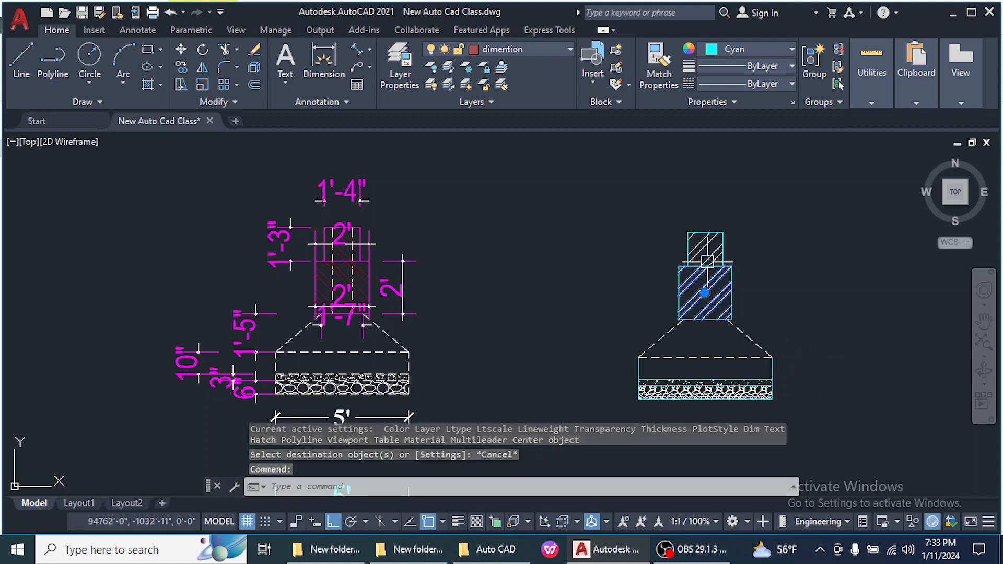
click(706, 249)
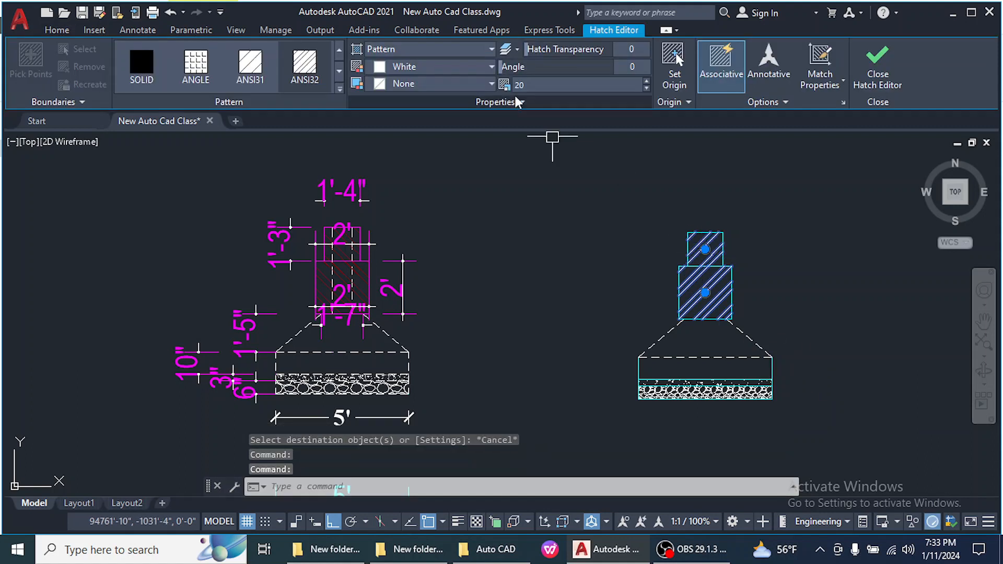
click(424, 67)
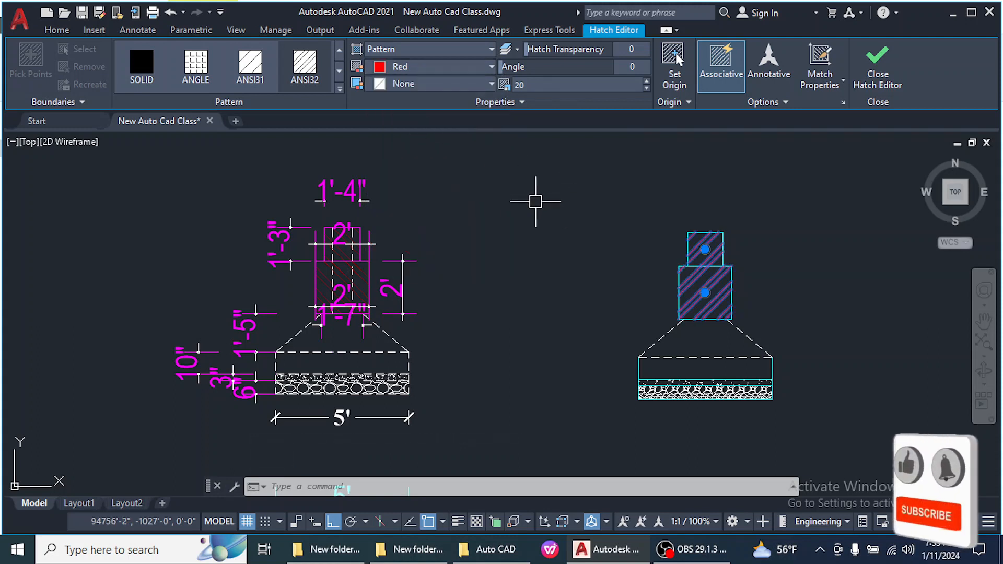
key(Escape)
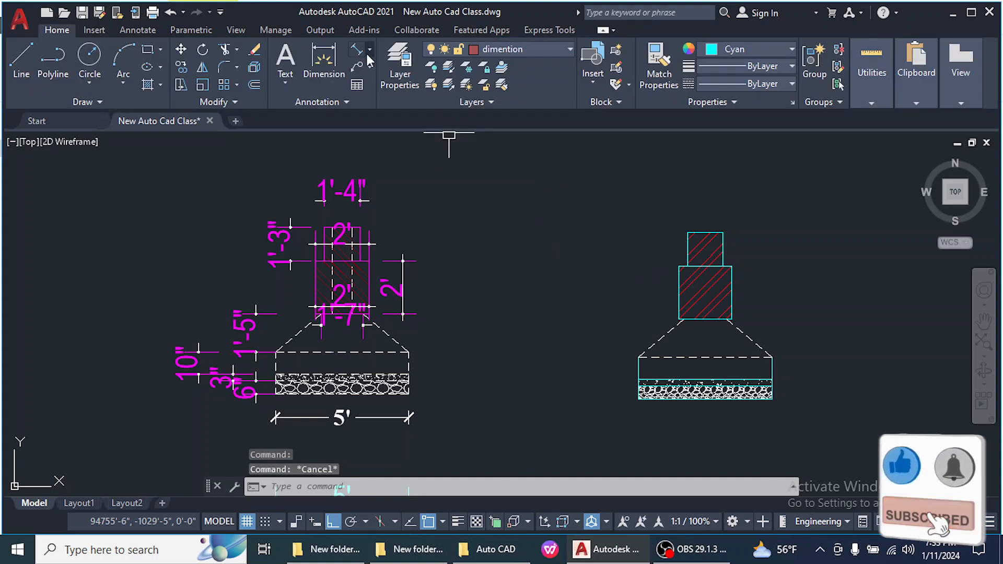
Add an aligned dimension for the narrow upper column block's height, placed to the left of the new section
click(365, 50)
click(380, 101)
scroll(688, 229, up, 4)
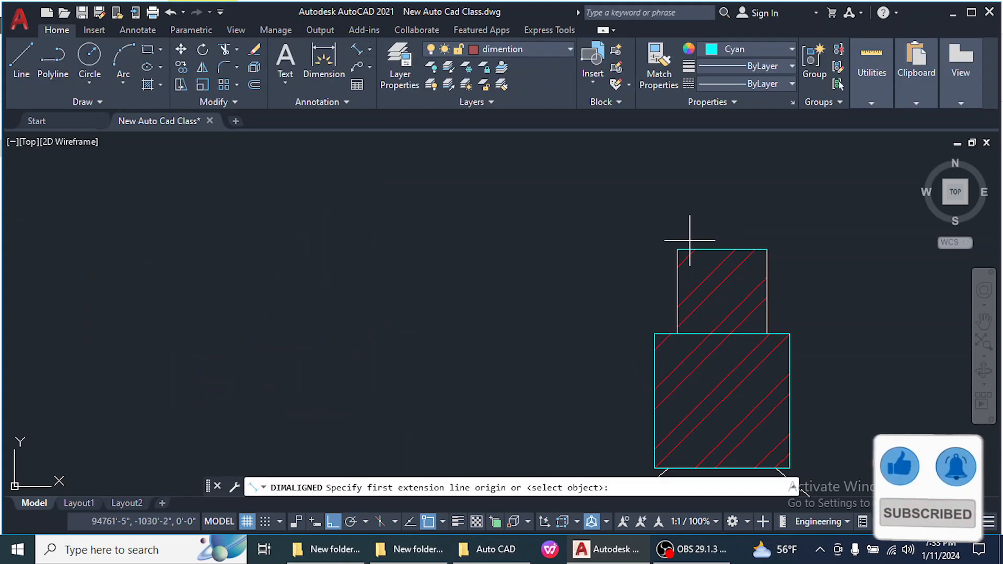
click(677, 249)
click(678, 335)
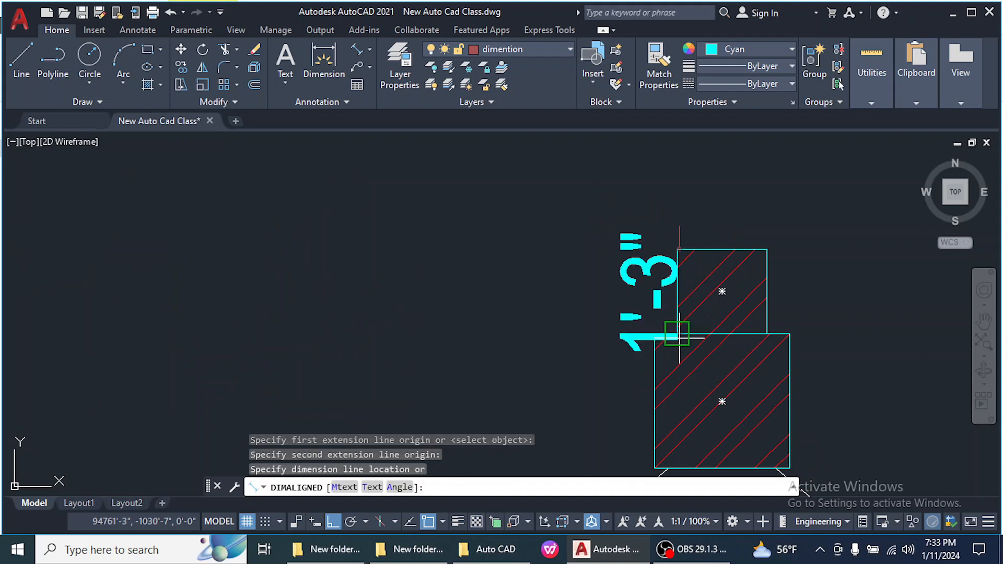
scroll(674, 332, down, 3)
click(576, 345)
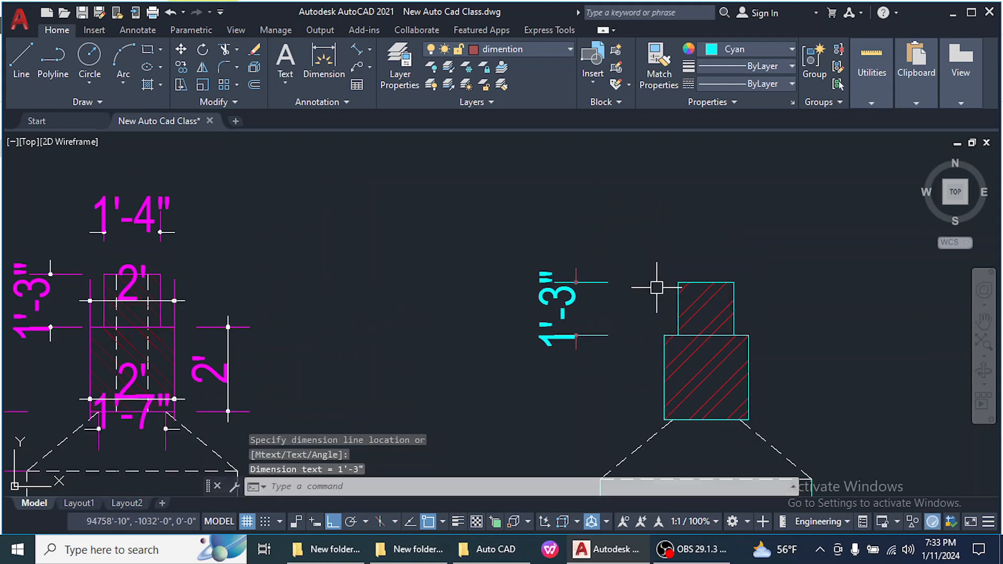
Add an aligned dimension for the upper column block's width, placed above its top edge
key(Return)
scroll(700, 282, up, 4)
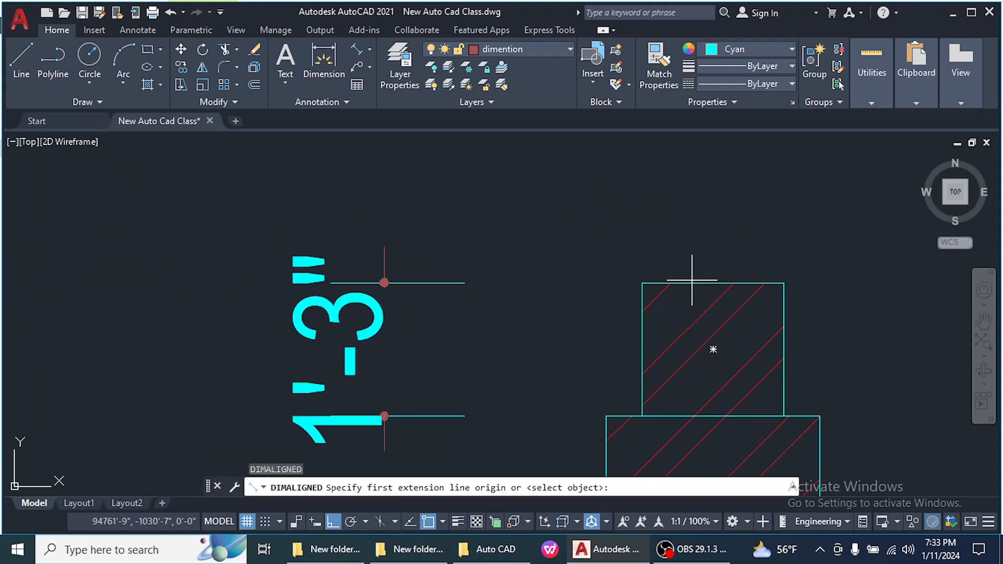
click(642, 283)
click(783, 283)
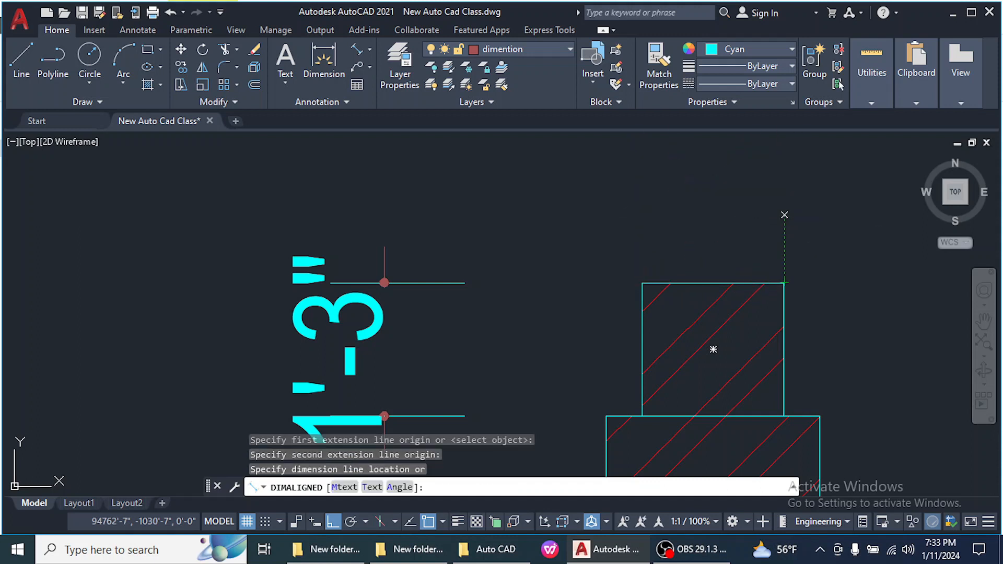
click(783, 217)
scroll(627, 180, down, 4)
Add a second aligned dimension for the upper column block's height, placed to the right of the section
key(Return)
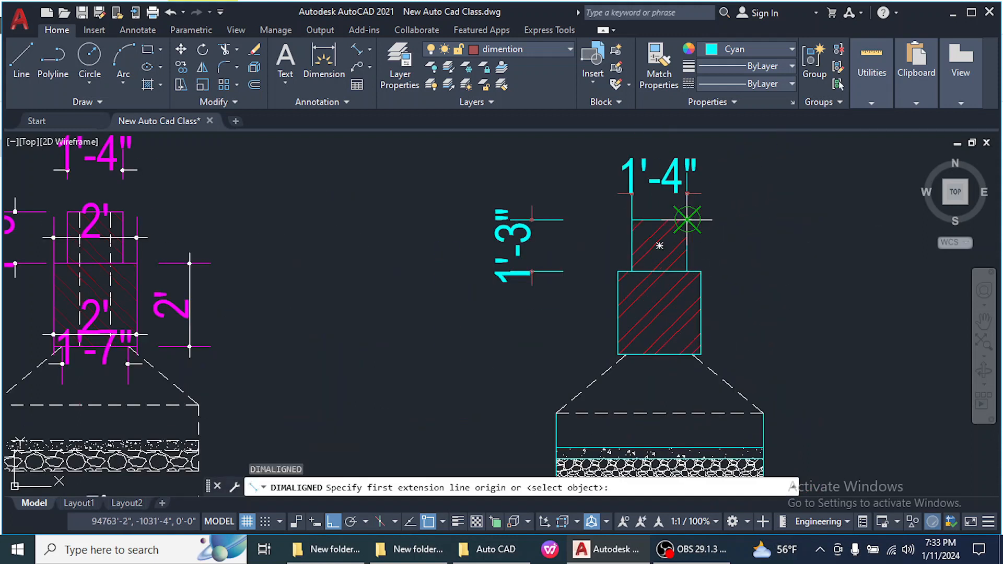
click(687, 219)
click(687, 271)
click(809, 272)
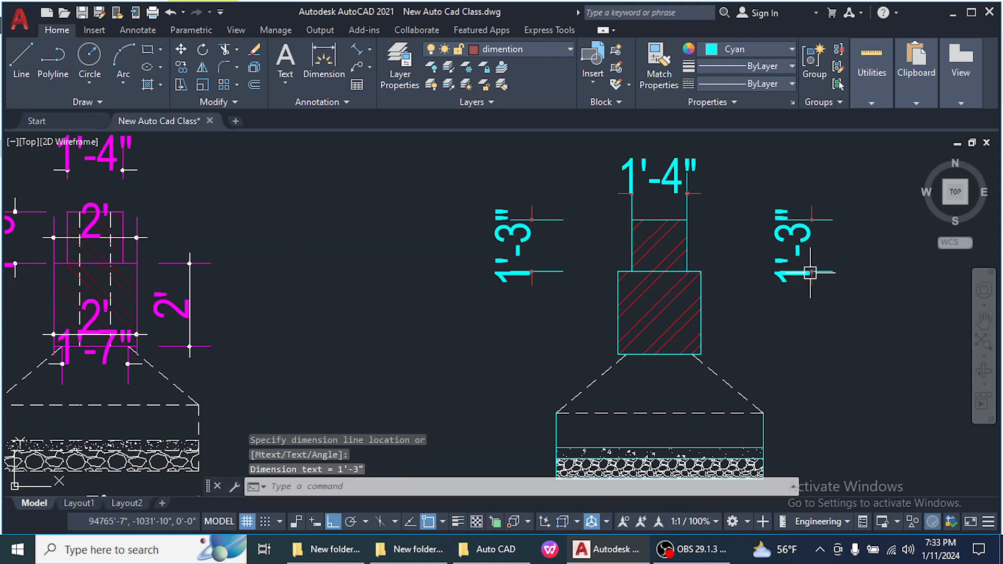
Dimension the wider lower column block's width, placing the dimension line inside the block
key(Return)
scroll(605, 268, up, 2)
click(626, 273)
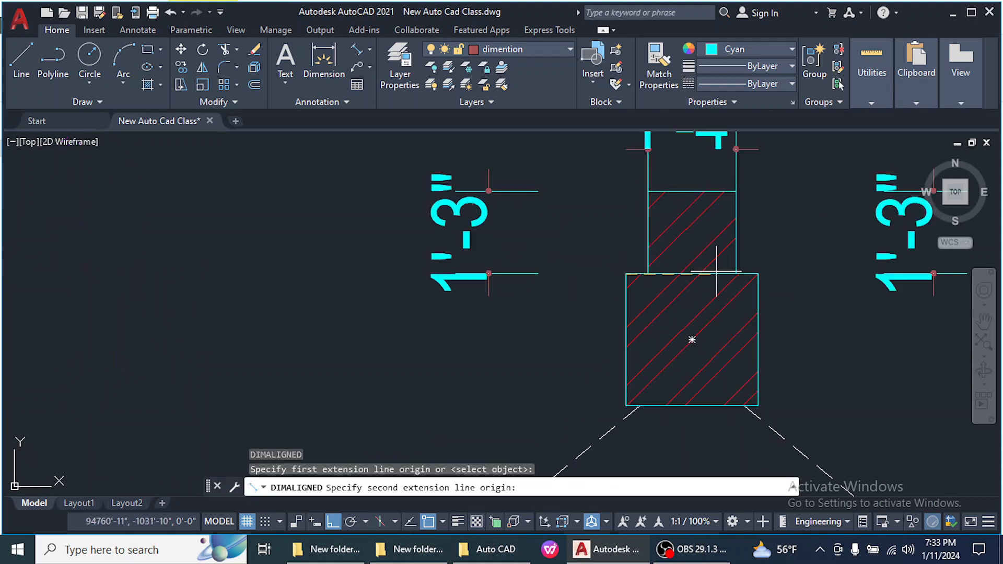
click(758, 274)
scroll(757, 238, down, 3)
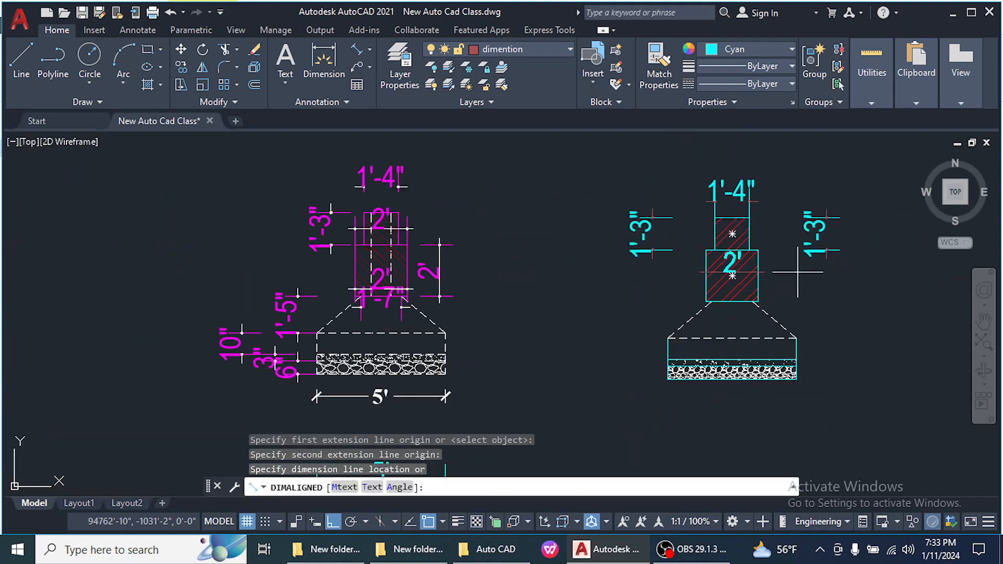
scroll(798, 272, up, 1)
click(728, 271)
Dimension the lower column block's height along its right edge, placing the dimension just outside the block
key(Return)
click(731, 261)
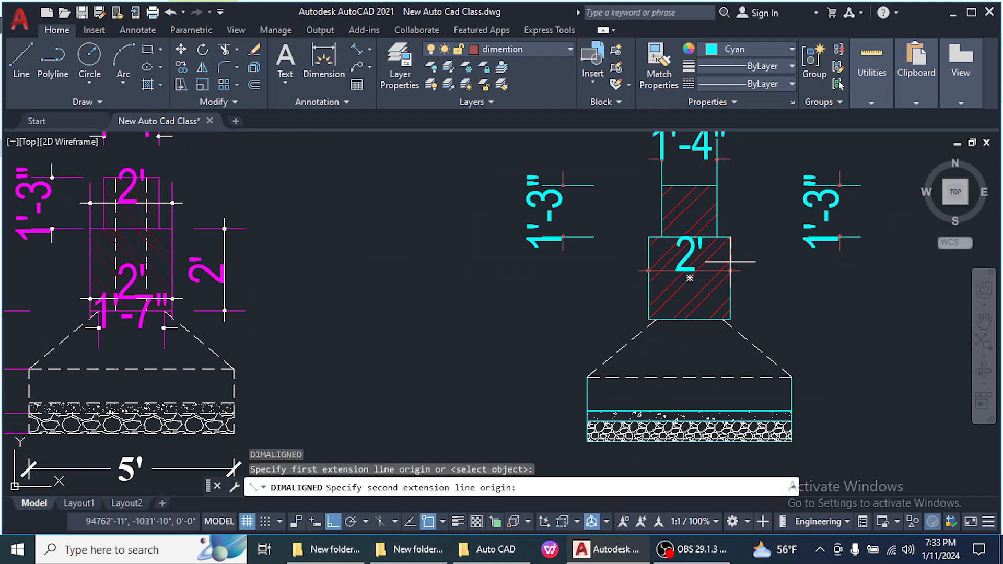
scroll(730, 319, up, 4)
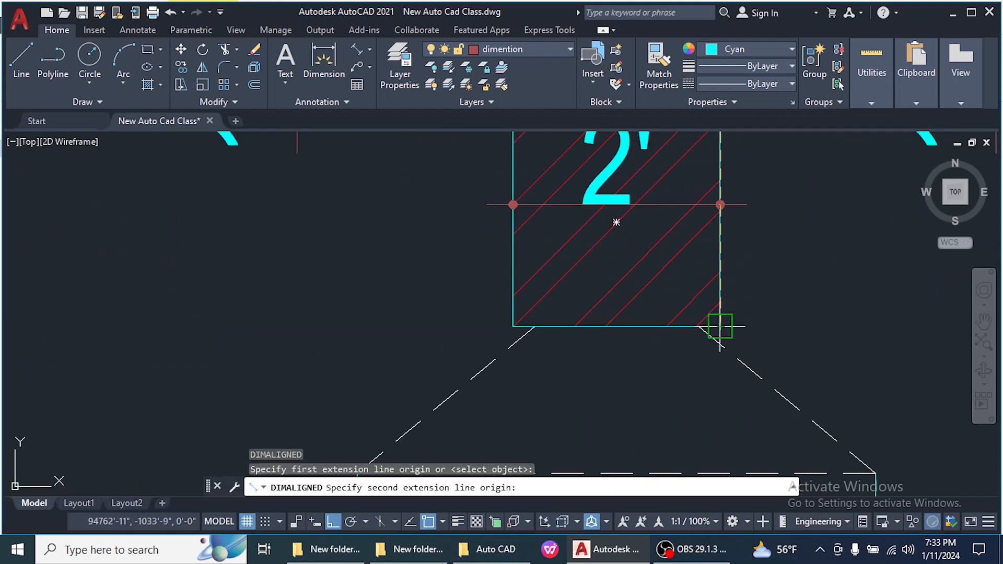
click(720, 327)
scroll(721, 326, down, 2)
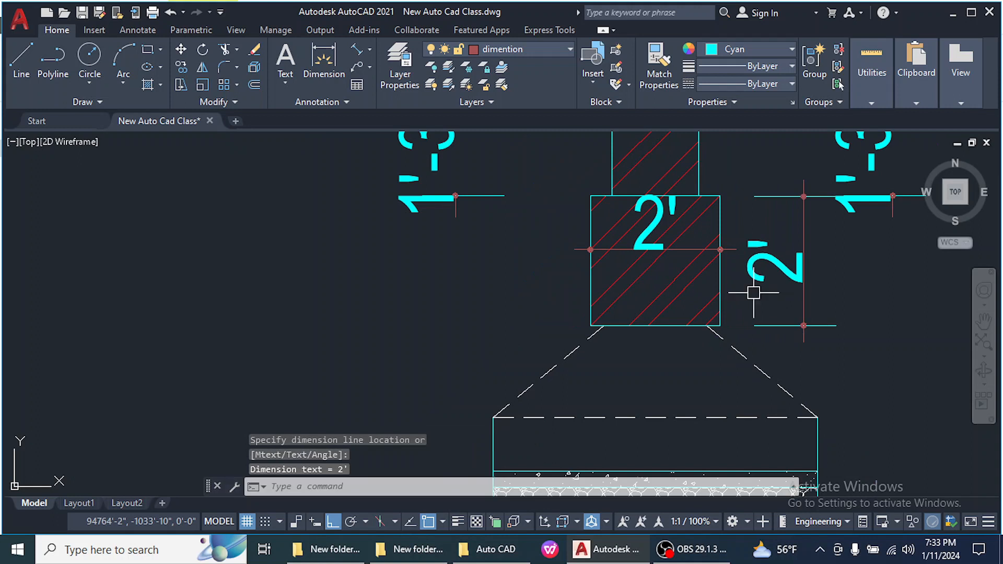
scroll(753, 293, down, 3)
Dimension the vertical height of the sloped footing part from the column base to the dashed horizontal line, placed on the left
key(Return)
scroll(688, 316, up, 3)
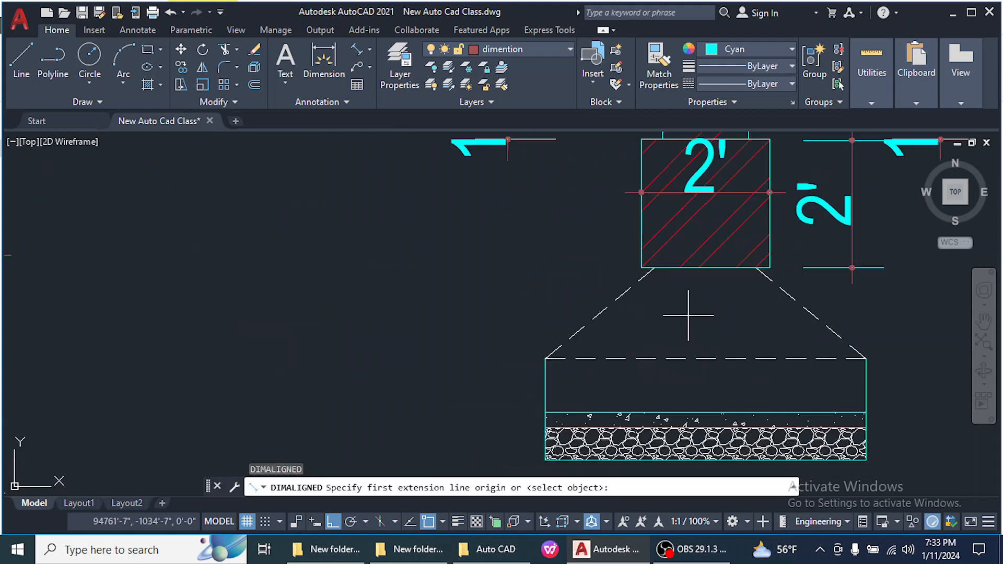
click(641, 268)
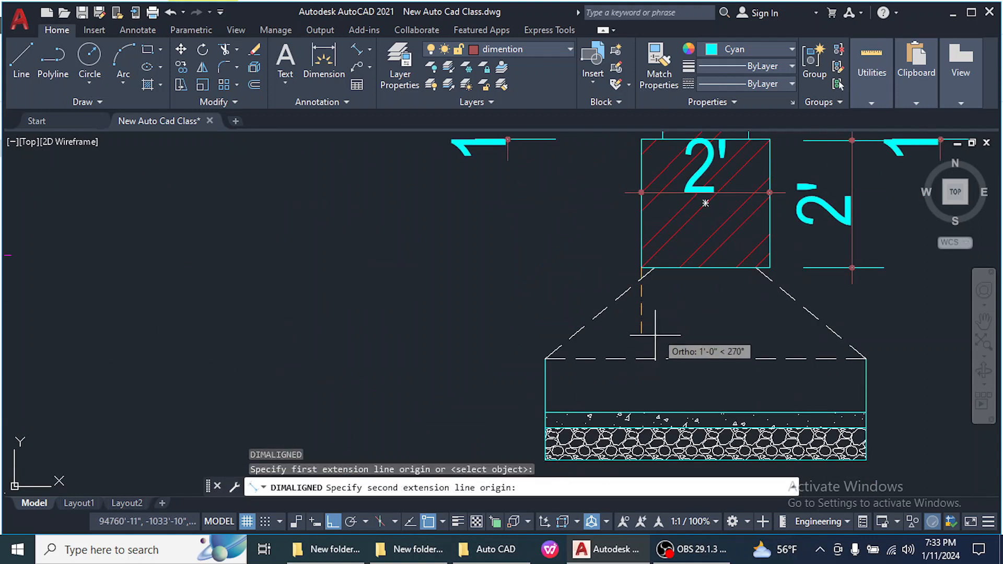
click(642, 358)
click(447, 358)
Dimension the height of the unhatched footing layer below the dashed line, placed beside its left edge
key(Return)
click(545, 358)
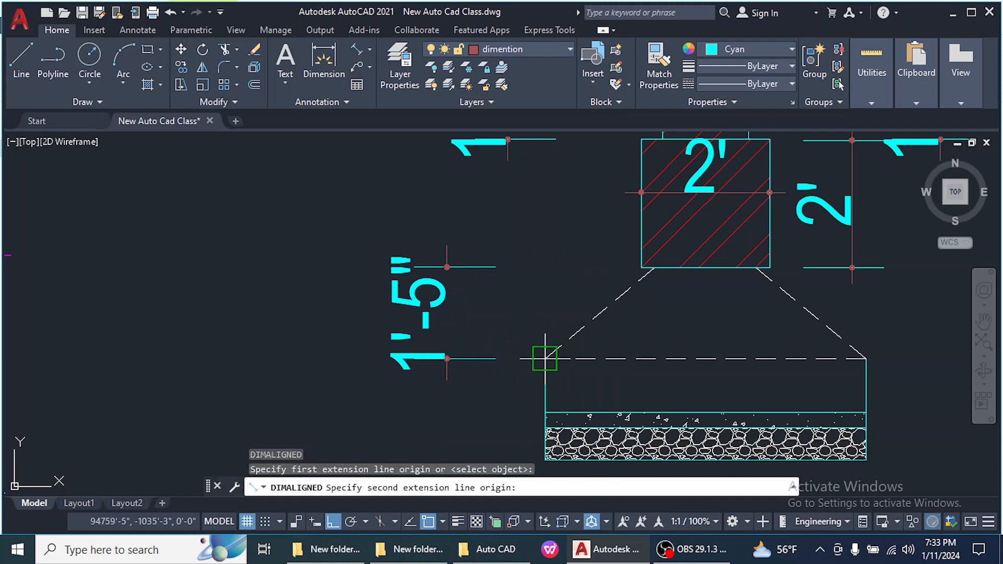
click(545, 412)
click(513, 387)
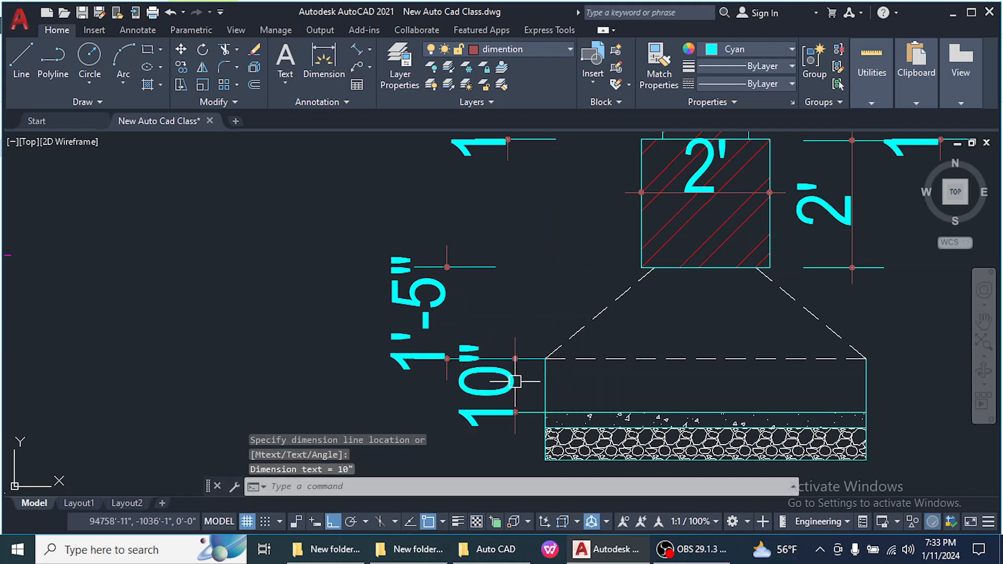
scroll(648, 330, down, 2)
scroll(722, 330, up, 2)
key(Return)
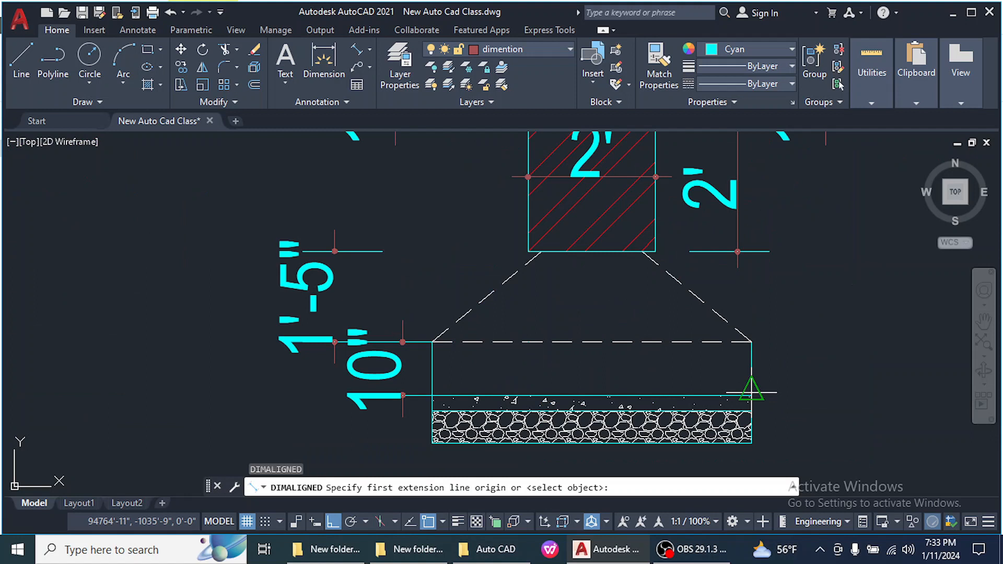
click(751, 392)
key(Escape)
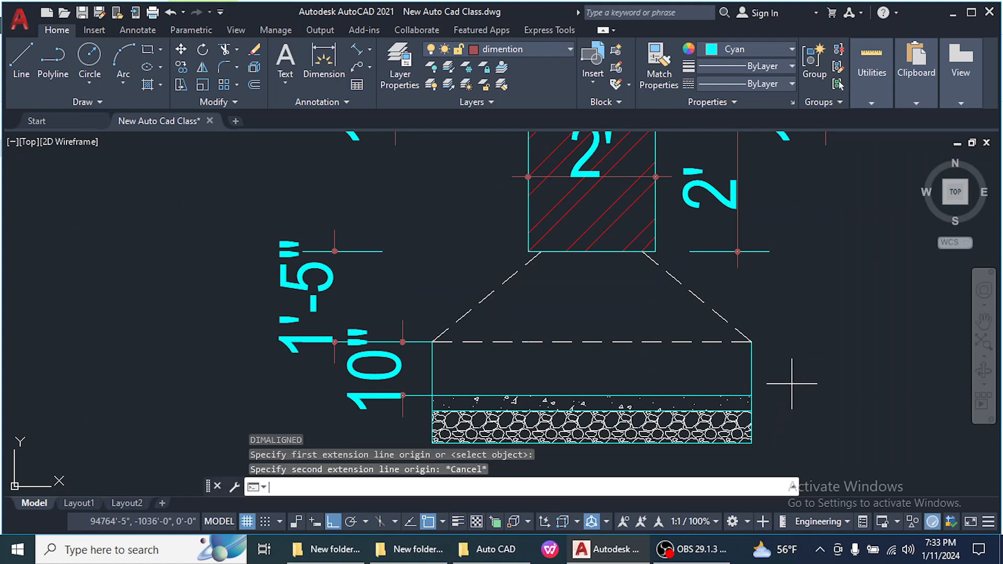
Dimension the height of the thin concrete layer at its right edge, placing the dimension outside the footing
scroll(787, 386, up, 2)
key(Return)
click(729, 400)
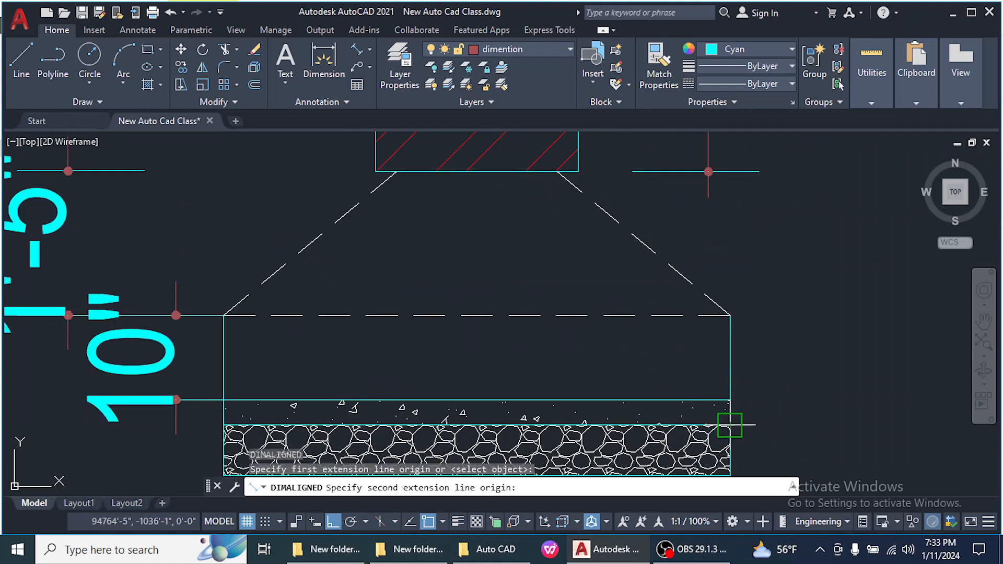
click(730, 425)
click(862, 402)
scroll(762, 332, down, 1)
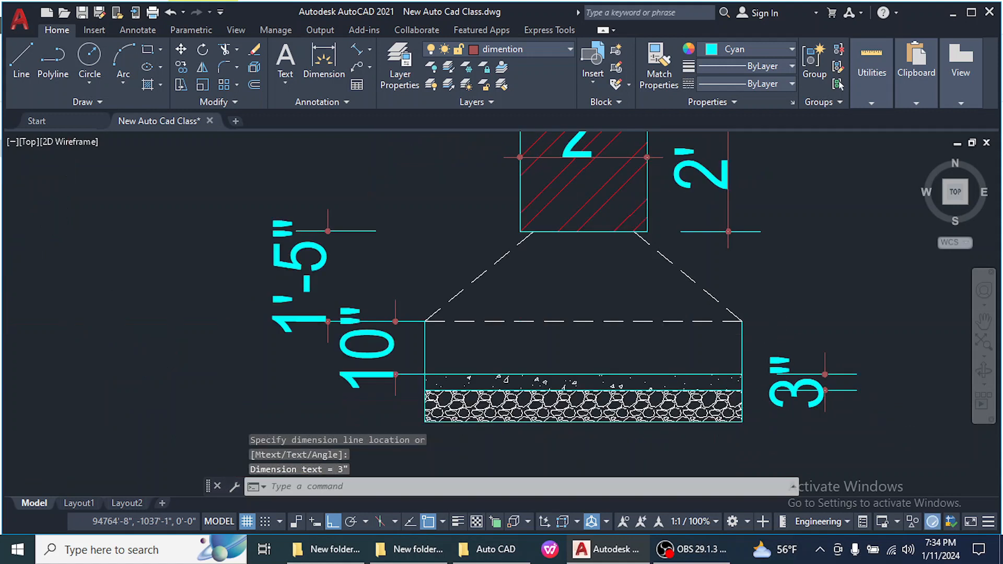
Dimension the height of the bottom stone layer, placing the dimension just outside the footing's left edge
scroll(755, 418, up, 2)
key(Return)
scroll(755, 418, up, 2)
click(721, 346)
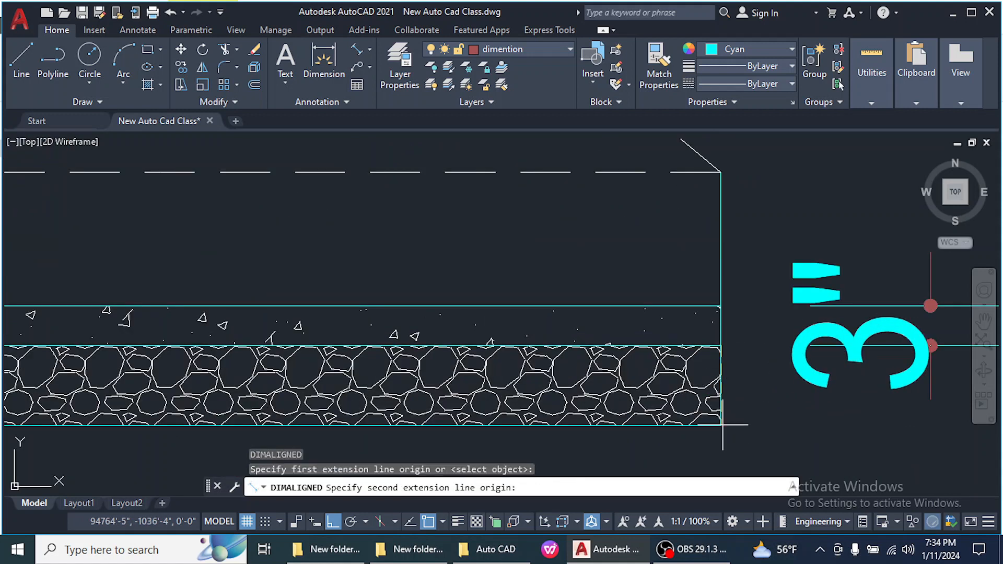
click(721, 425)
scroll(732, 405, down, 3)
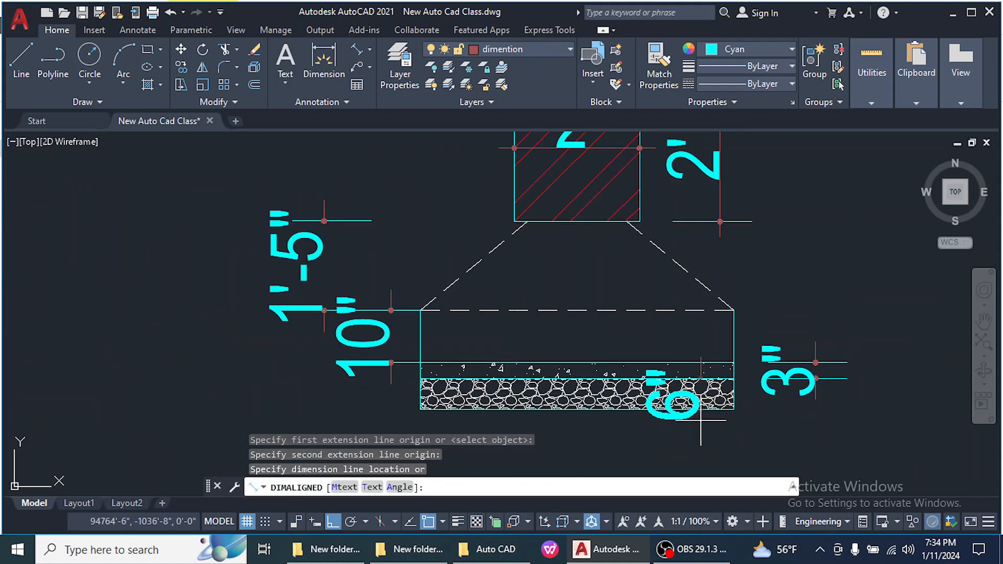
click(391, 413)
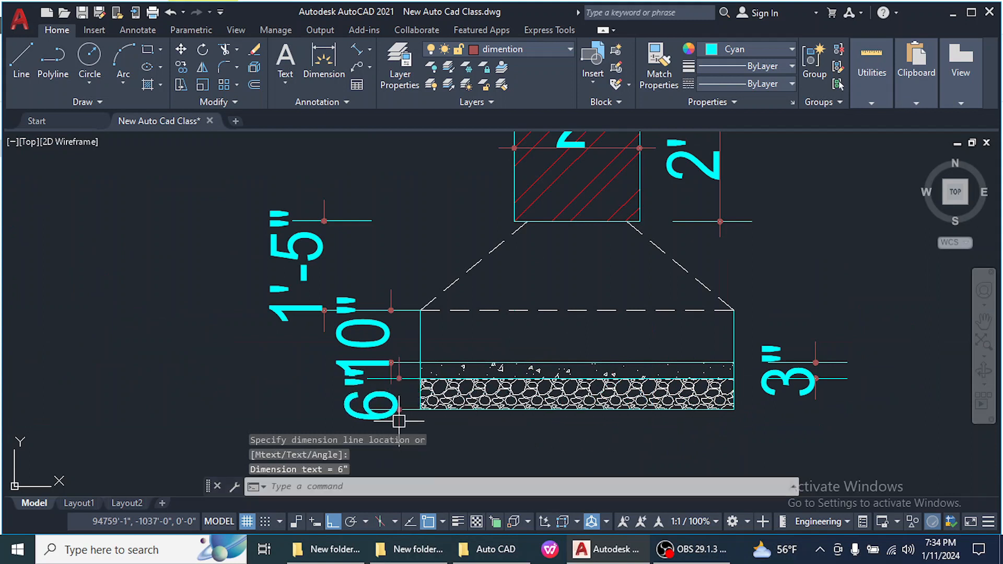
Compare the redrawn section with the original to find which column details are still missing
scroll(616, 360, down, 4)
scroll(603, 245, up, 6)
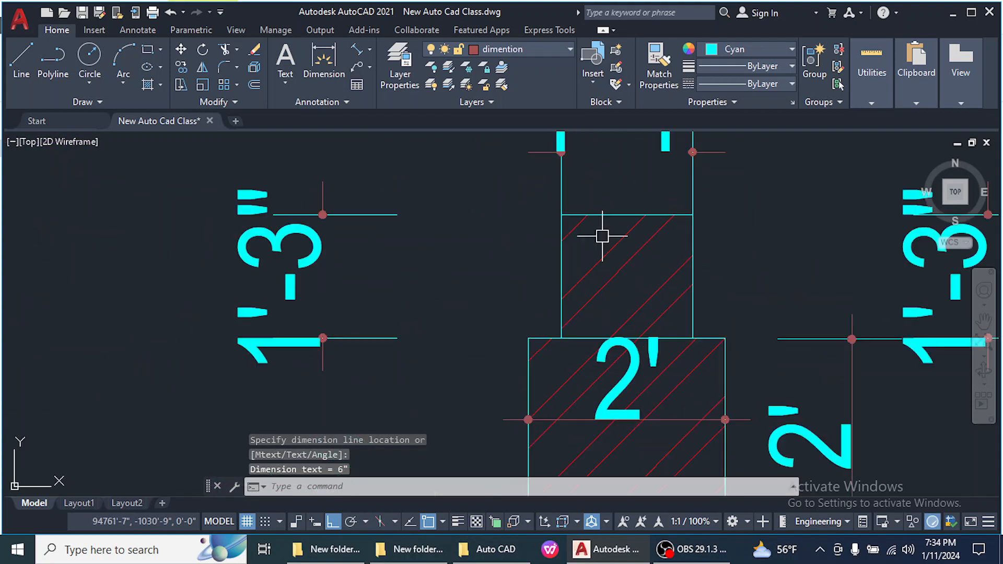
scroll(623, 251, down, 4)
scroll(653, 308, down, 3)
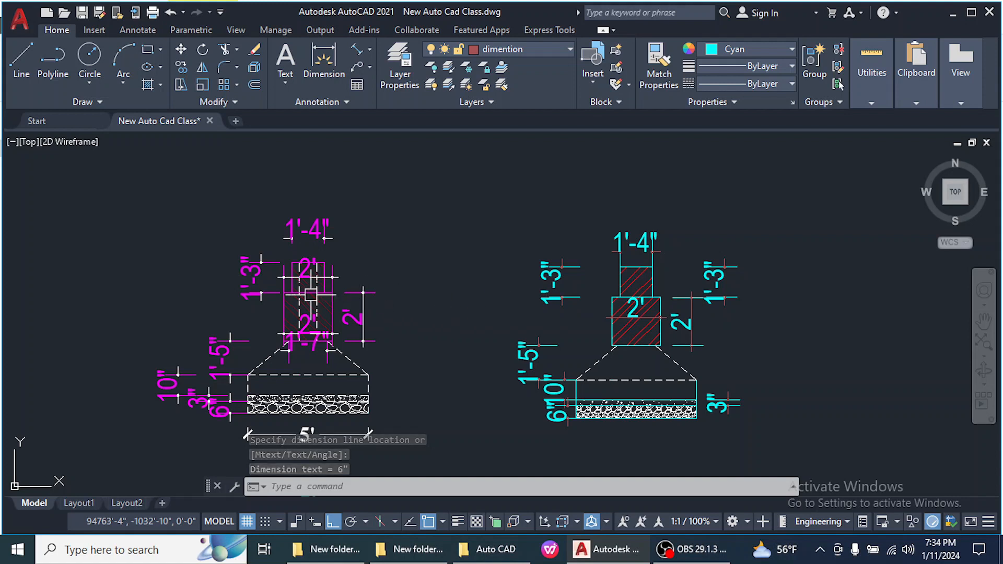
scroll(311, 295, up, 6)
scroll(533, 269, down, 4)
scroll(831, 313, down, 2)
scroll(857, 339, up, 3)
scroll(637, 296, down, 1)
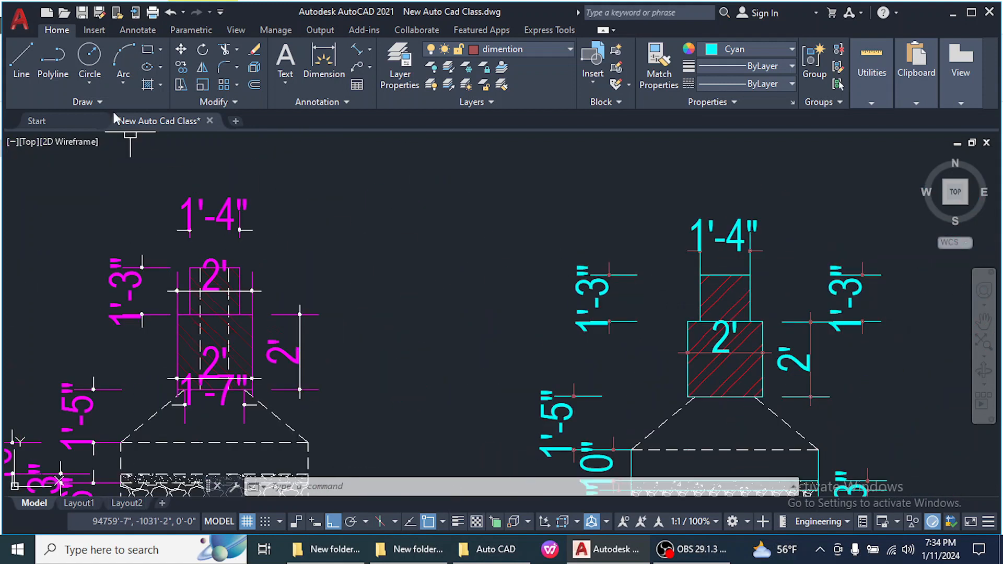
scroll(730, 295, up, 3)
scroll(729, 295, down, 3)
scroll(715, 346, up, 3)
scroll(721, 343, down, 3)
scroll(724, 349, up, 2)
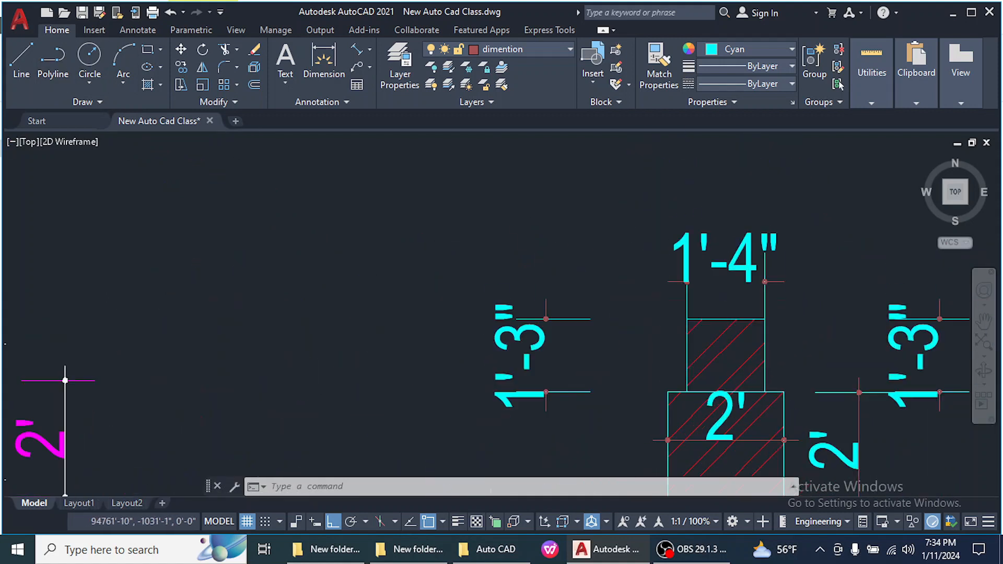
Draw a vertical centre line from the midpoint of the upper column block's top edge down to the lower block's bottom edge
scroll(725, 351, up, 2)
text(l)
key(Return)
click(722, 293)
scroll(722, 290, down, 3)
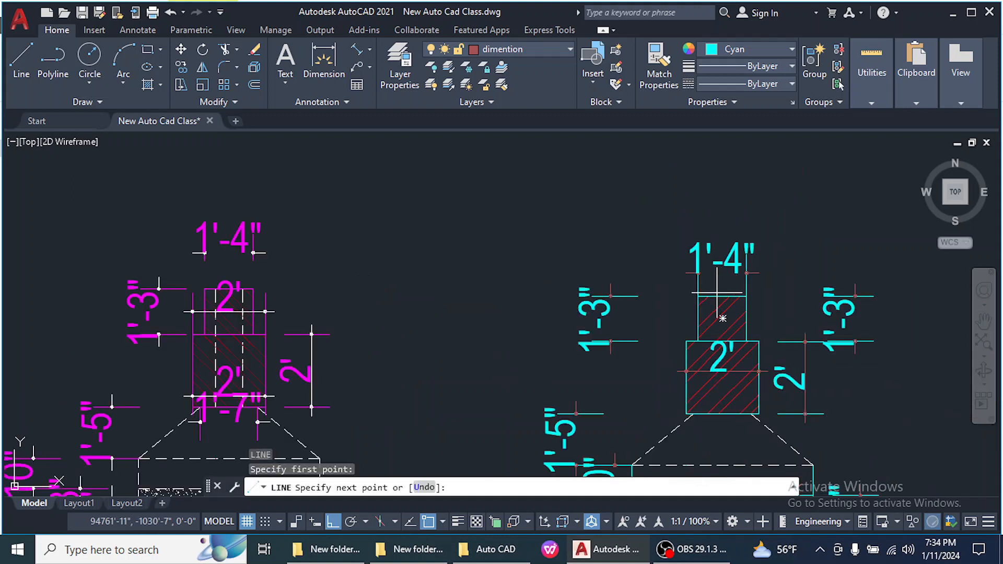
scroll(761, 336, up, 2)
scroll(748, 345, down, 3)
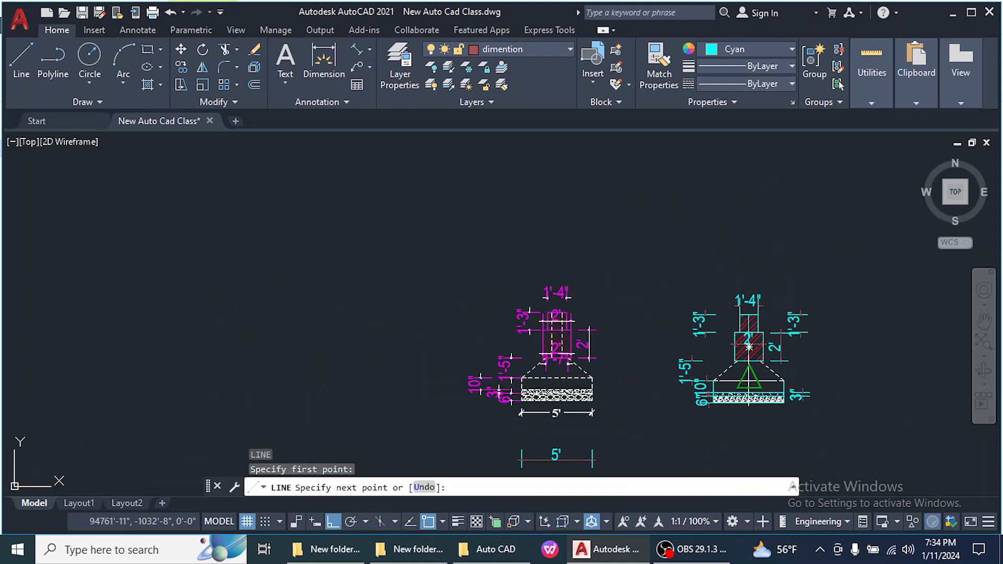
scroll(749, 347, up, 5)
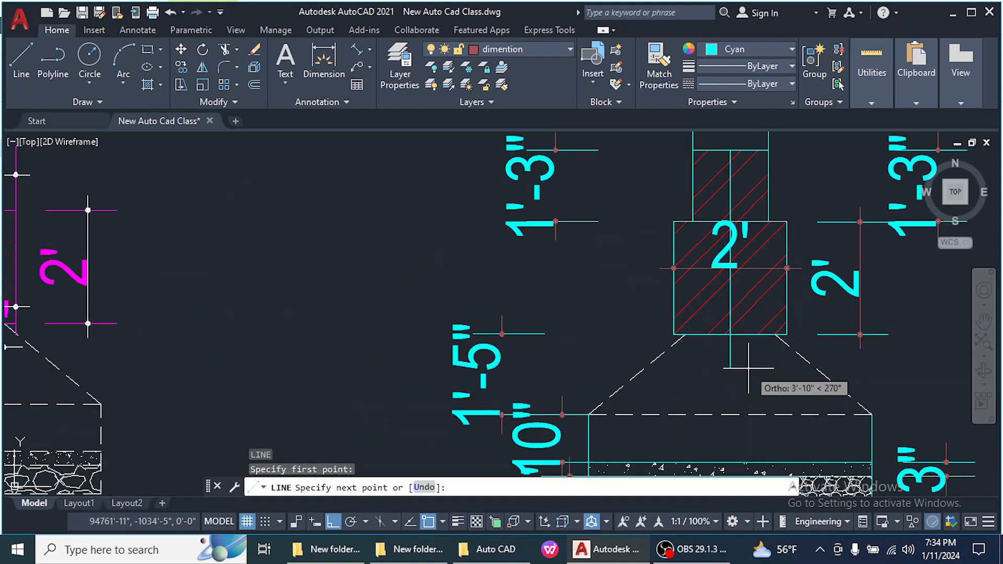
click(720, 328)
key(Return)
scroll(730, 458, down, 2)
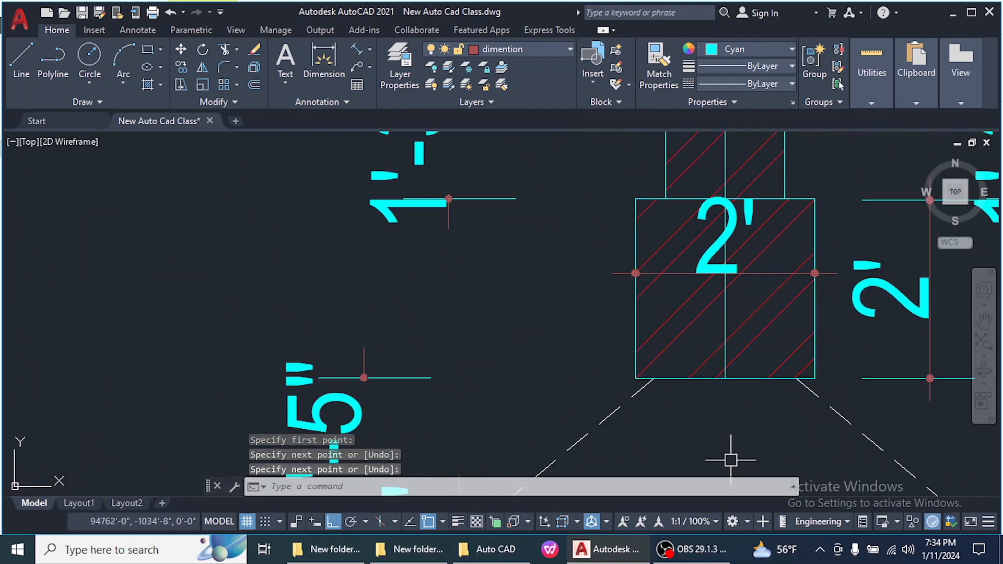
Offset the column's vertical centre line 4.5 inches to both sides and erase the original centre line
text(o)
key(Return)
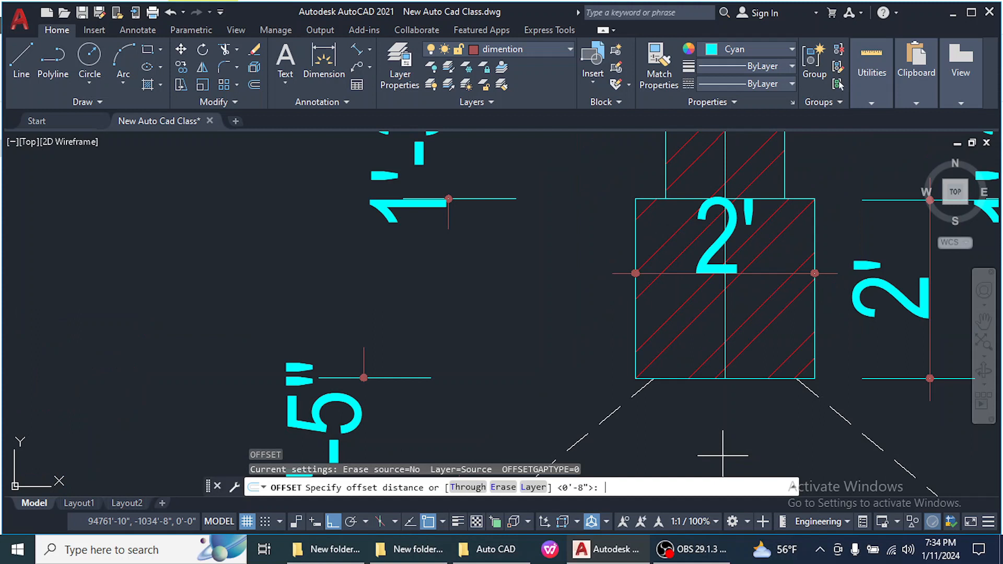
key(Return)
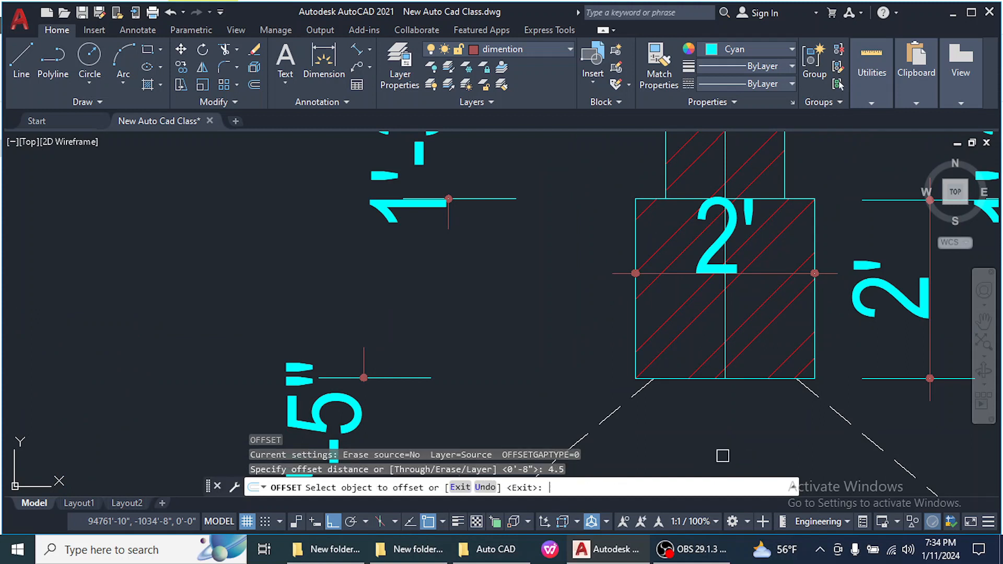
click(726, 321)
click(738, 324)
click(737, 324)
click(726, 321)
click(710, 328)
right_click(710, 328)
click(721, 346)
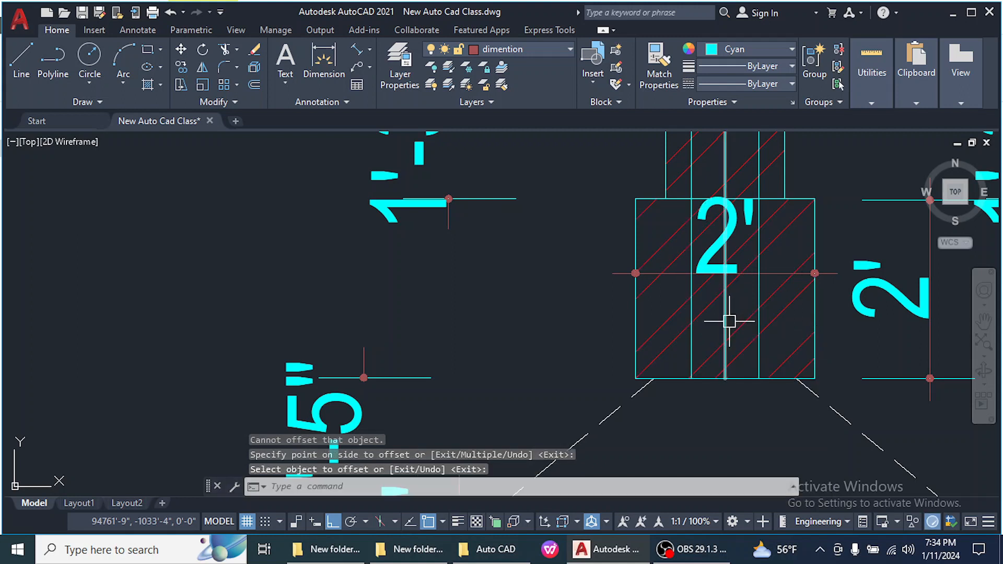
click(726, 318)
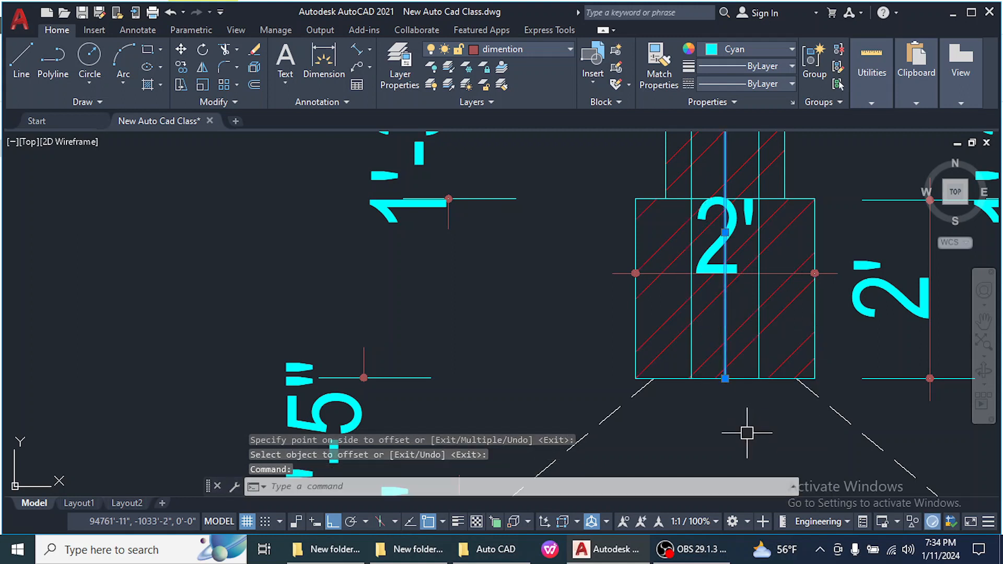
key(Delete)
Match the properties of the dashed sloped footing line onto both vertical offset lines in the column
click(758, 291)
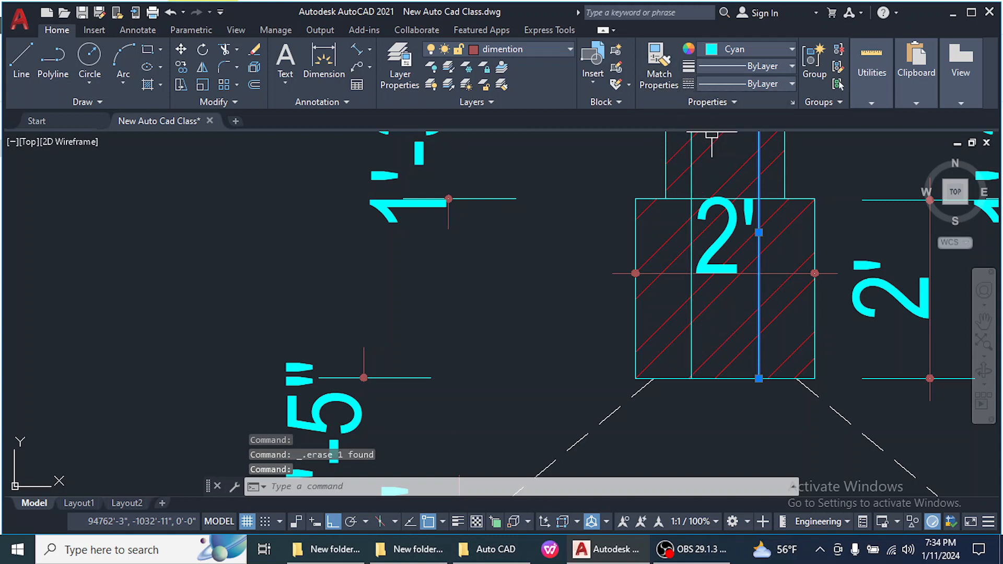
click(659, 63)
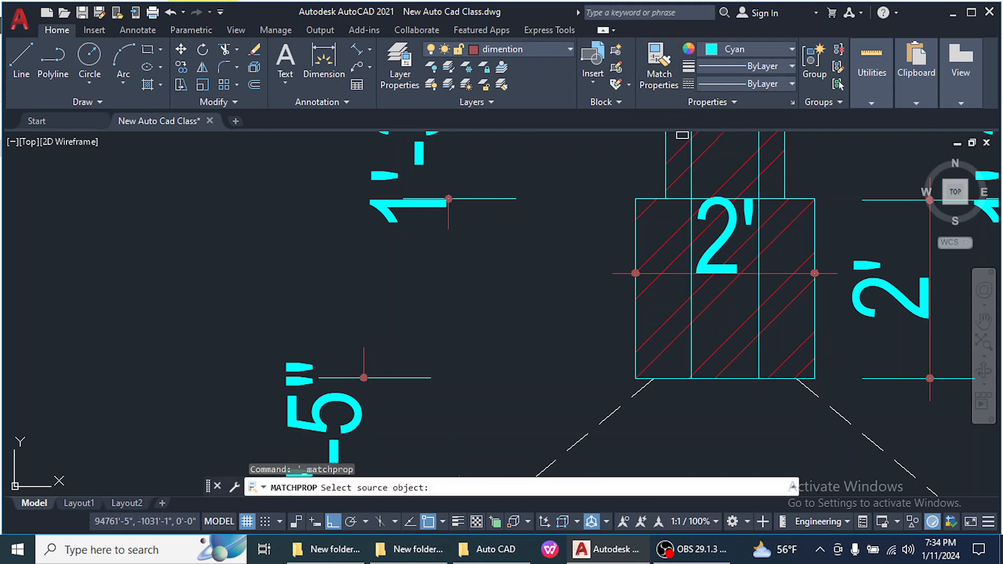
click(869, 442)
click(759, 295)
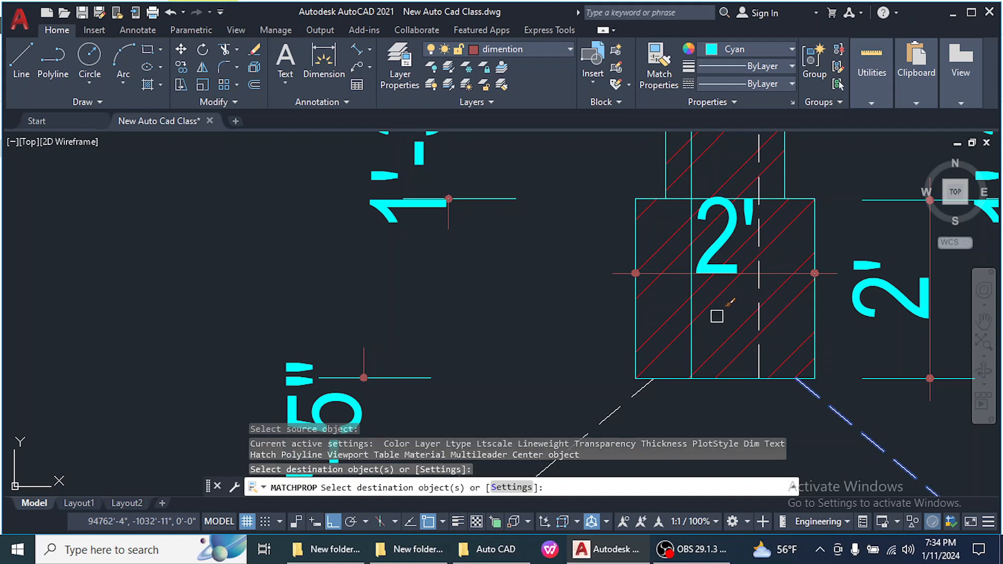
scroll(695, 349, down, 10)
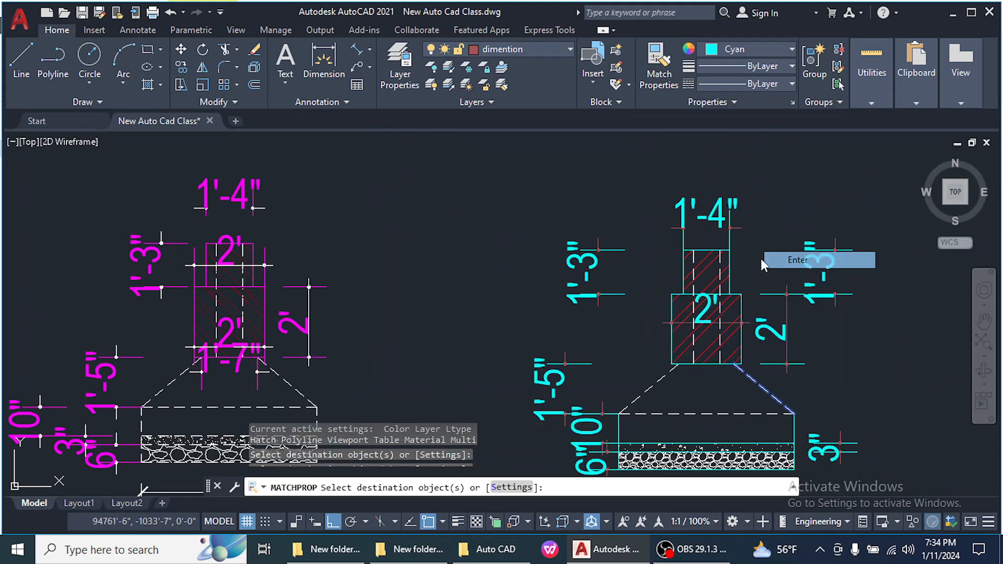
key(Return)
Add an aligned dimension for the full width of the footing base, placed below the stone layer
scroll(763, 356, up, 8)
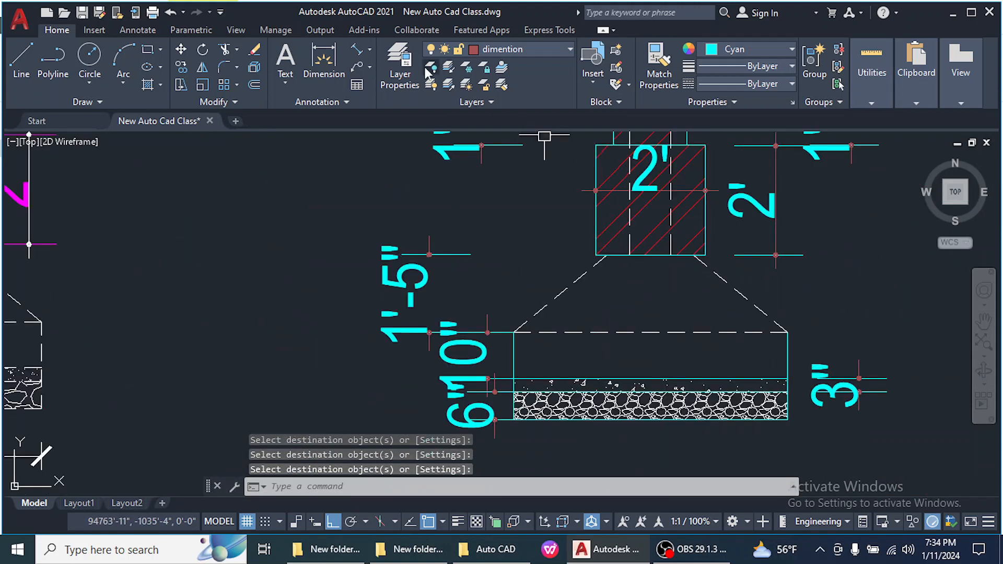
click(369, 50)
click(389, 102)
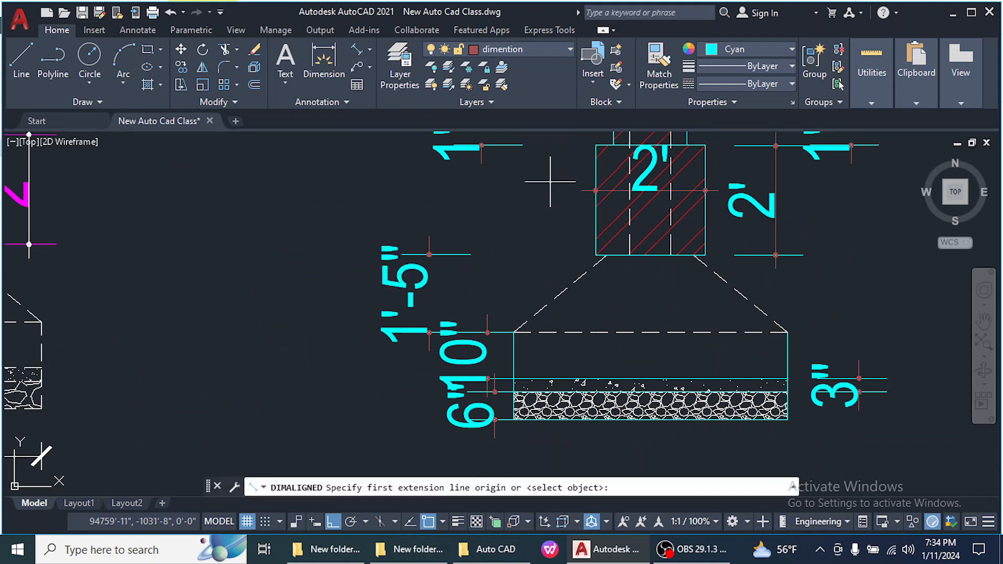
scroll(517, 426, up, 4)
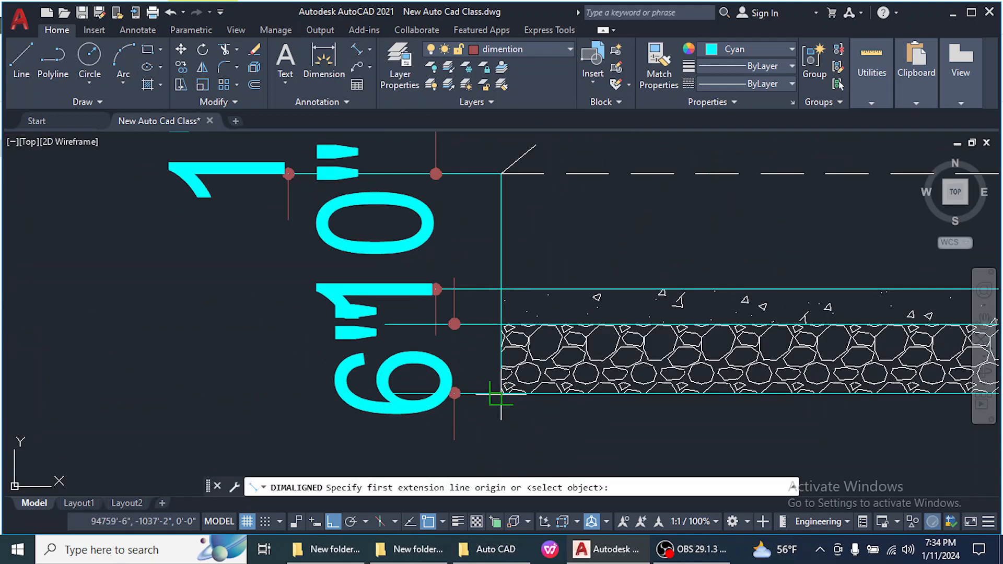
click(501, 397)
scroll(501, 397, down, 4)
scroll(750, 398, up, 4)
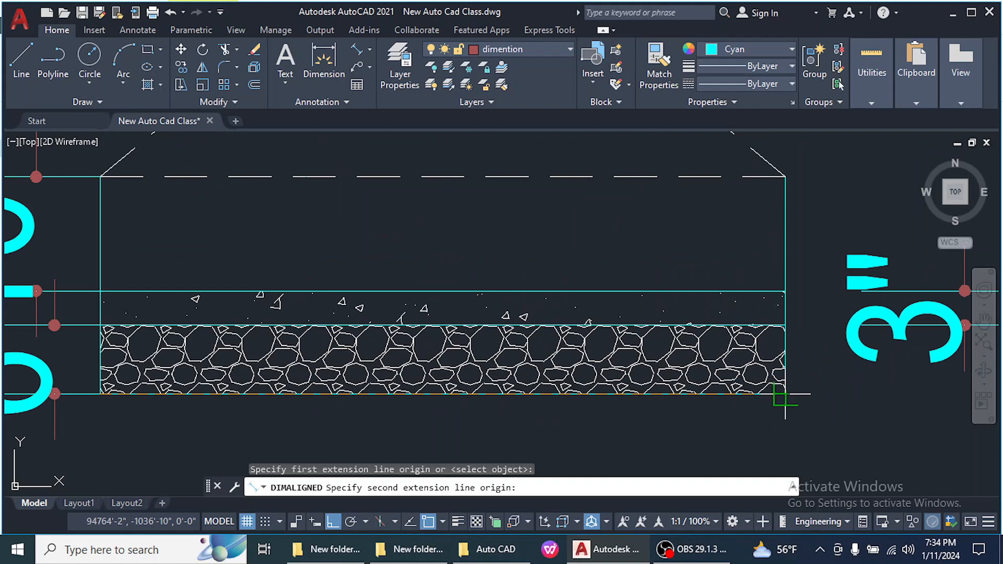
click(785, 394)
scroll(768, 231, down, 4)
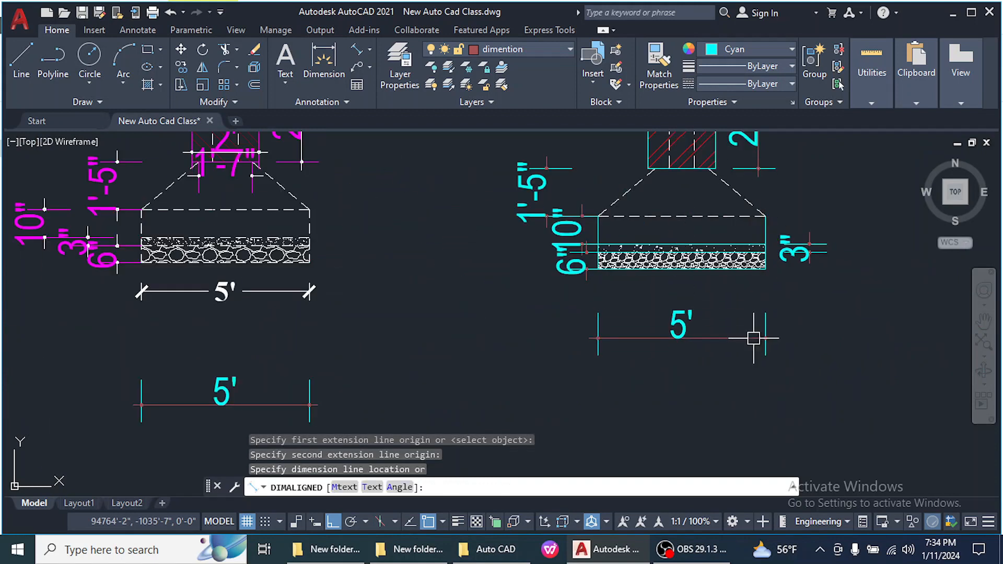
click(754, 339)
Check the redrawn footing and column section against the original, and examine the column and floor layer details in the building section
scroll(736, 365, down, 2)
scroll(740, 324, down, 2)
scroll(517, 314, up, 4)
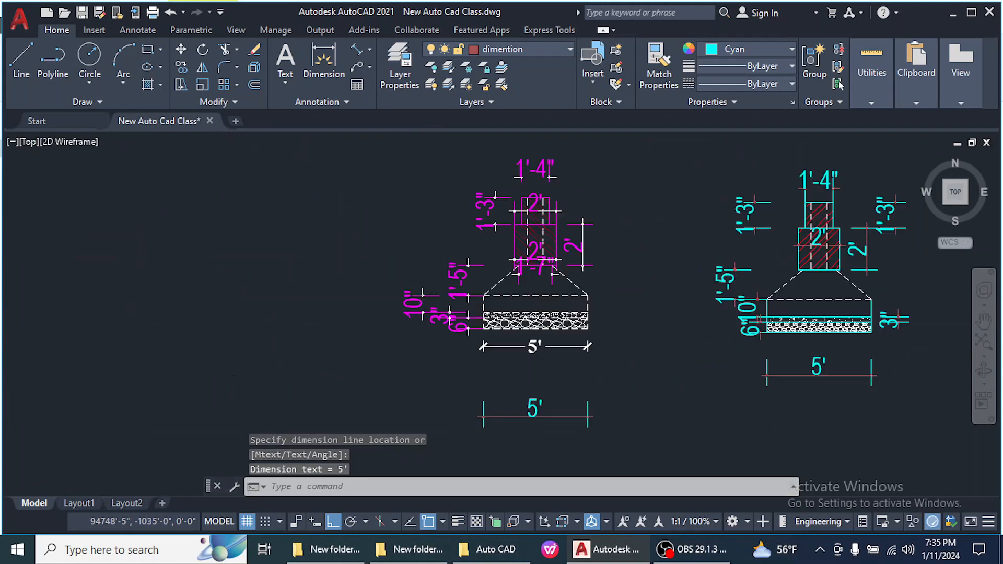
scroll(553, 356, down, 3)
scroll(882, 348, up, 2)
scroll(701, 316, down, 3)
scroll(680, 274, up, 5)
scroll(757, 209, down, 1)
scroll(695, 307, down, 6)
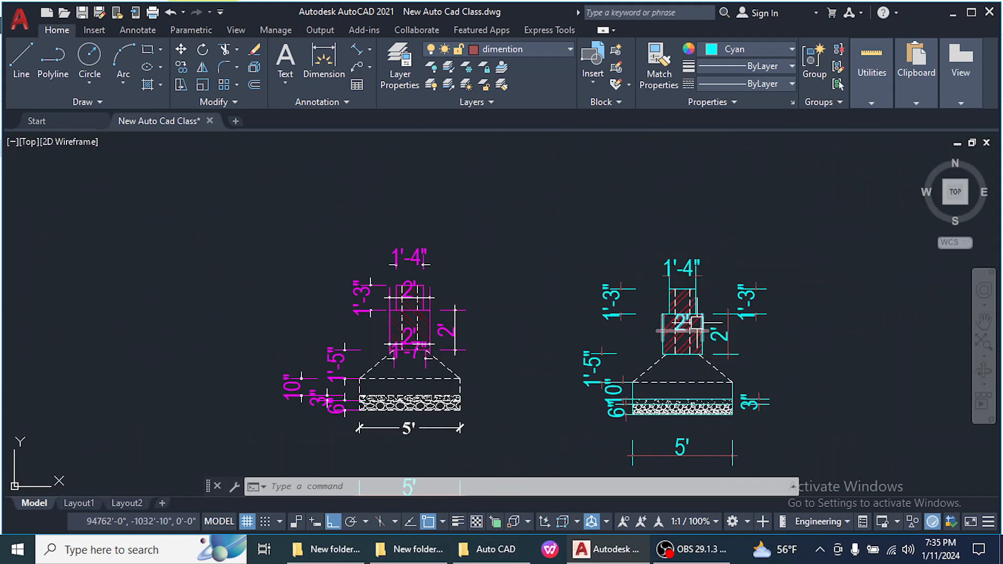
scroll(695, 306, up, 8)
scroll(695, 307, down, 6)
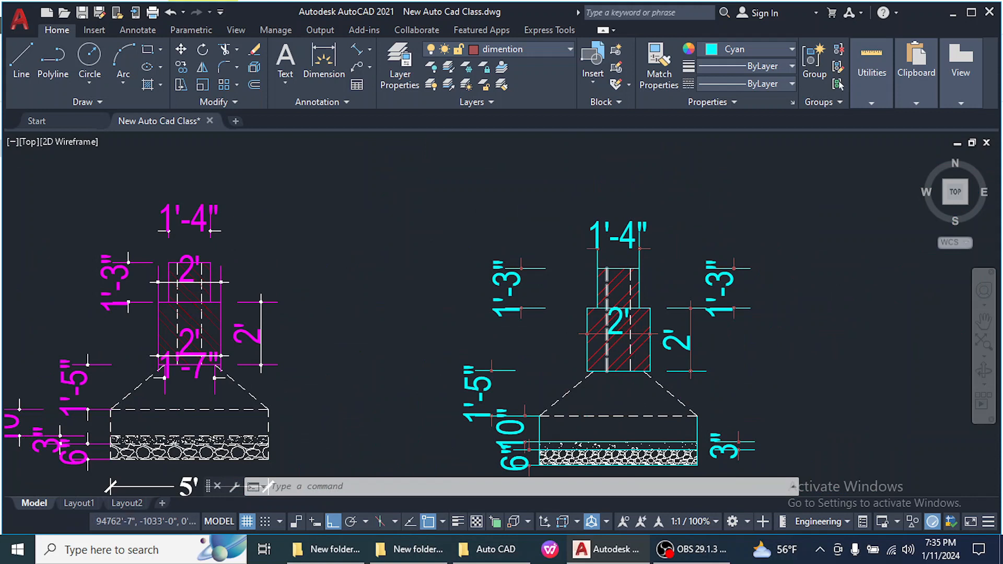
scroll(643, 347, up, 7)
scroll(594, 283, down, 6)
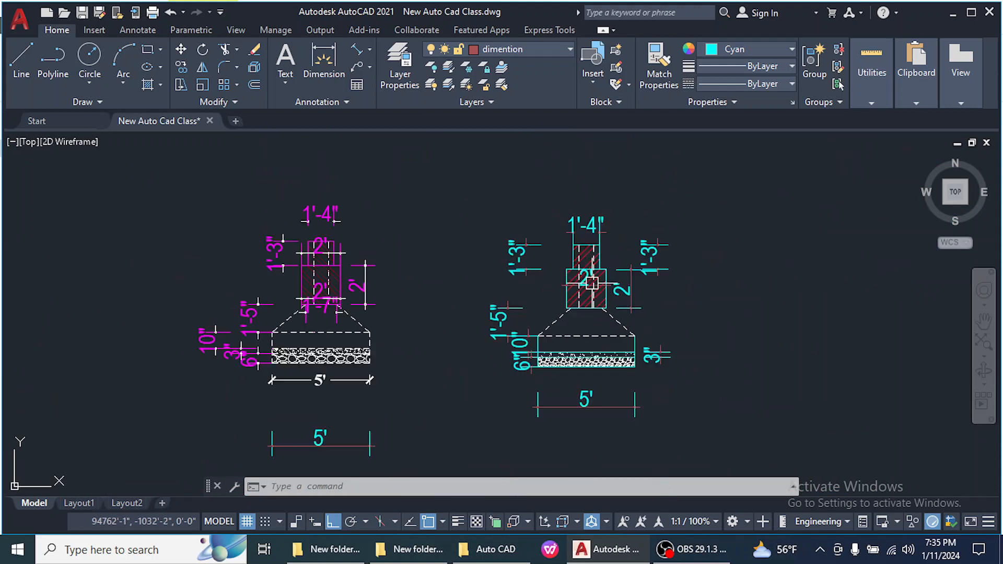
scroll(603, 332, up, 2)
scroll(602, 332, up, 4)
scroll(578, 291, down, 7)
scroll(596, 362, up, 5)
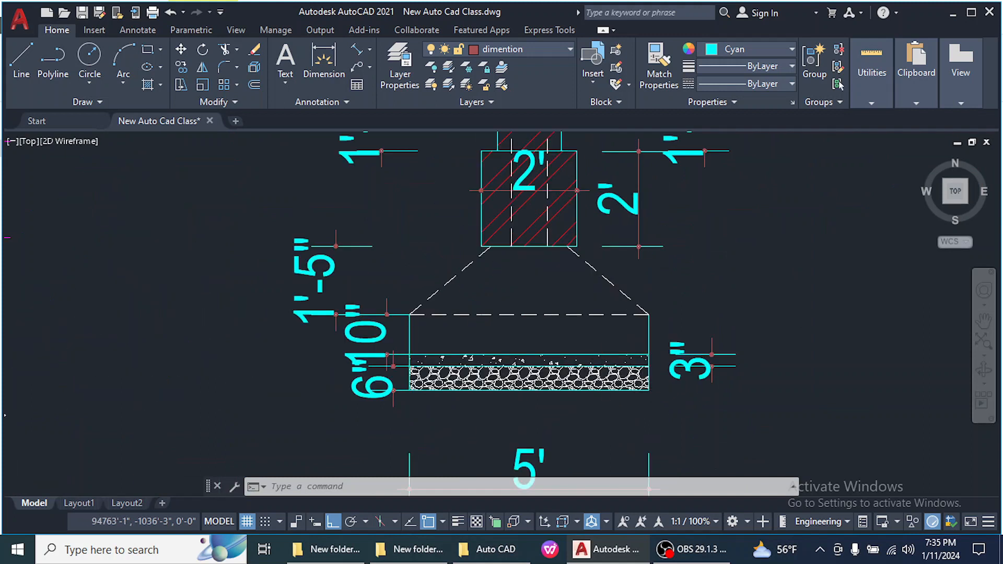
scroll(682, 393, down, 3)
scroll(640, 321, up, 5)
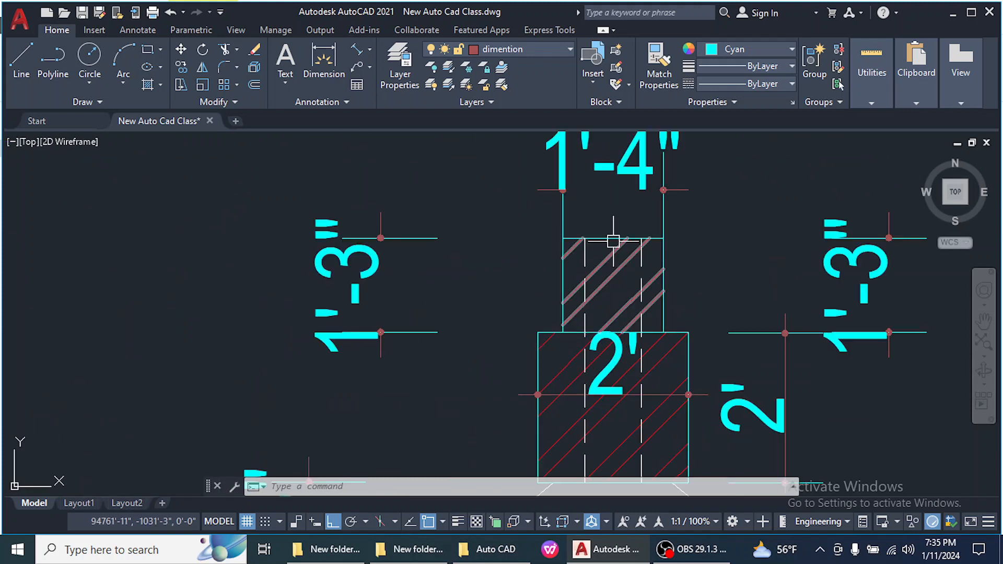
scroll(609, 239, down, 2)
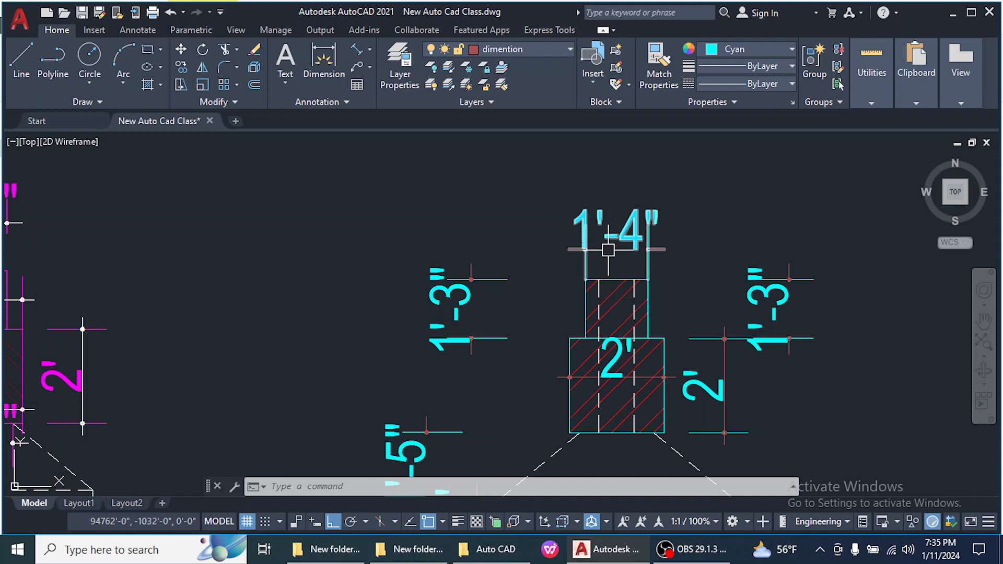
scroll(687, 314, down, 5)
scroll(734, 355, down, 4)
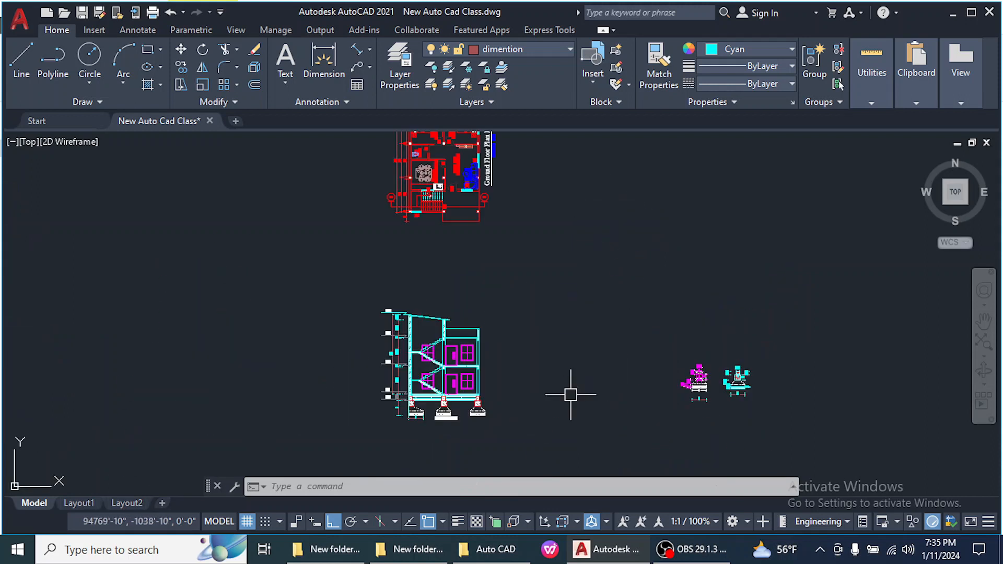
scroll(488, 413, up, 10)
scroll(532, 333, up, 2)
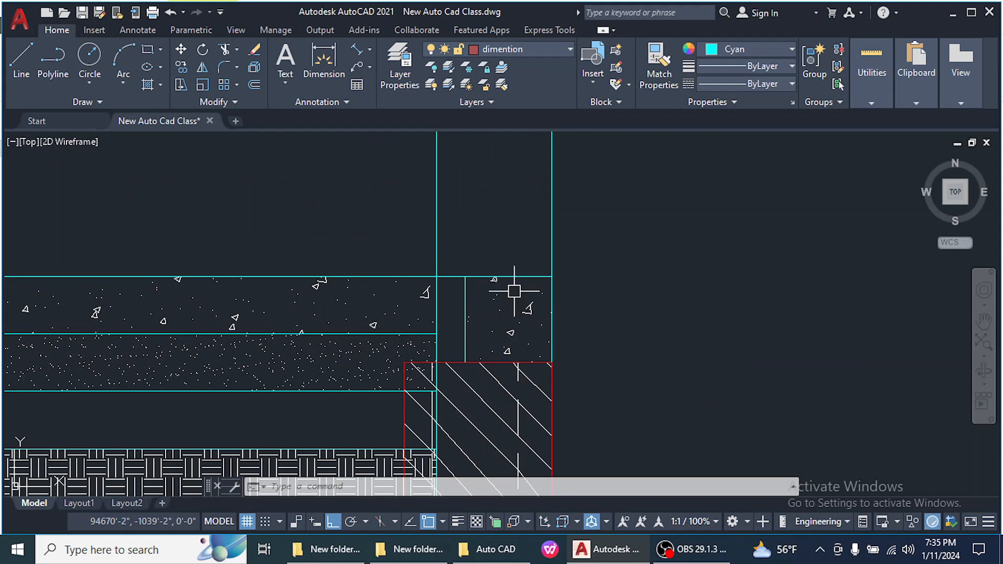
Add a vertical aligned dimension from the top-right corner of the wide column block to the footing's underside, placed outside the existing right-hand dimensions
scroll(538, 321, down, 10)
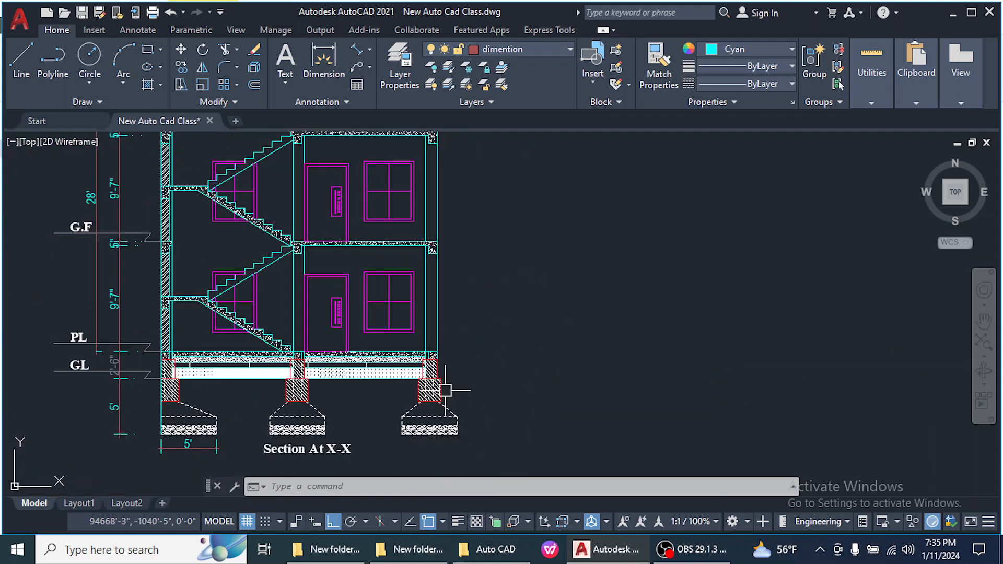
scroll(667, 380, up, 7)
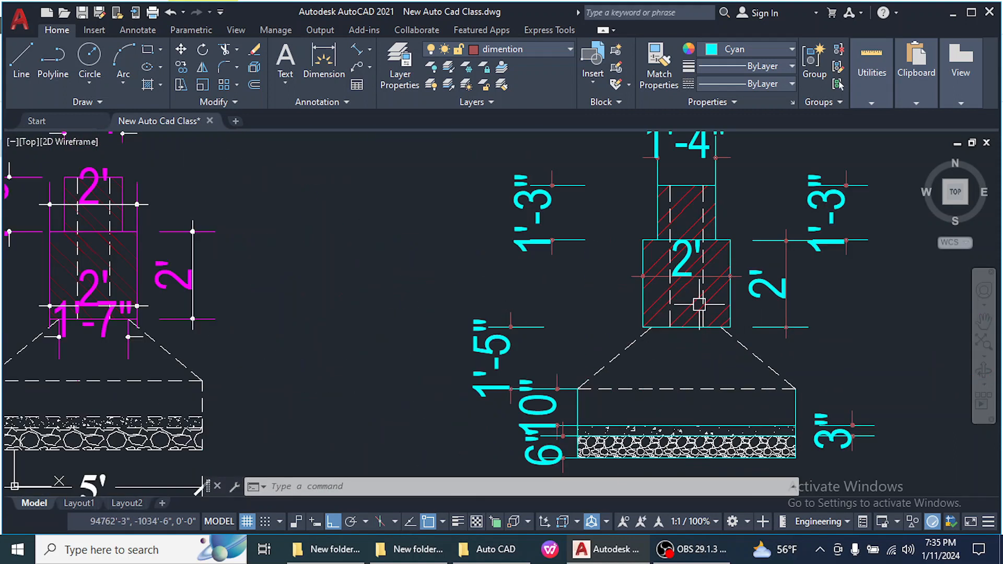
scroll(641, 293, down, 2)
click(369, 50)
click(391, 100)
scroll(681, 266, up, 4)
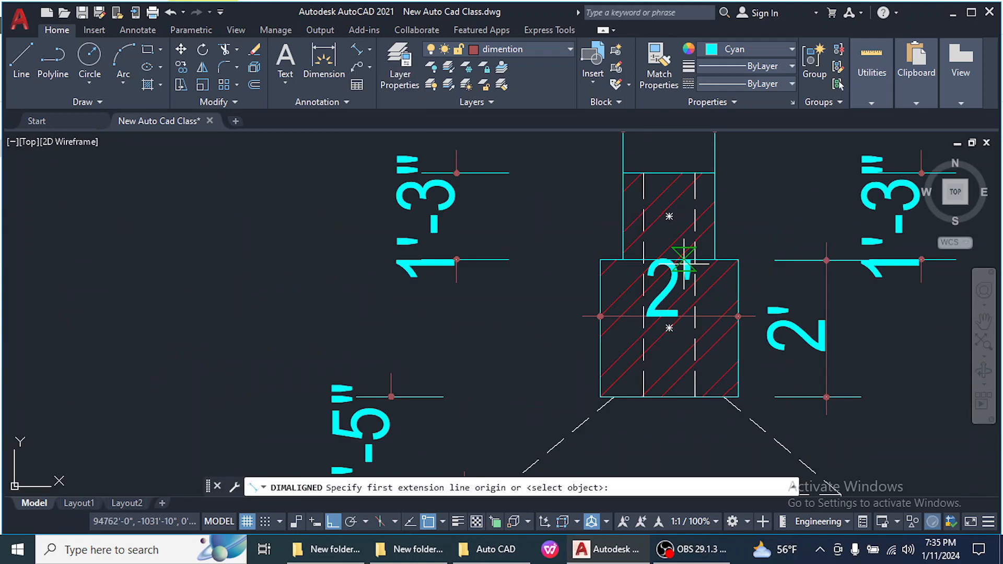
scroll(659, 241, down, 2)
scroll(707, 264, up, 2)
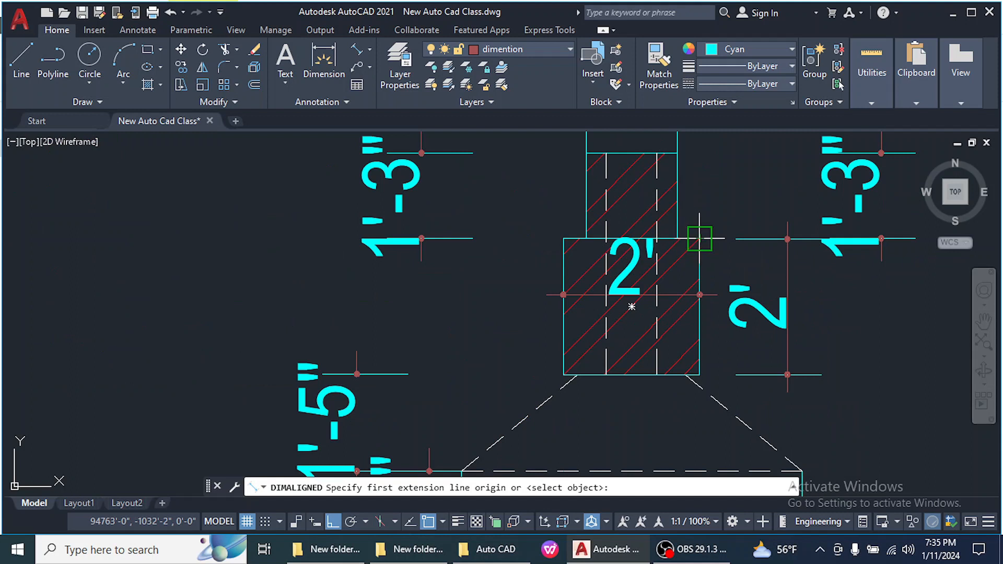
click(700, 239)
scroll(699, 238, down, 4)
scroll(674, 339, up, 4)
click(683, 347)
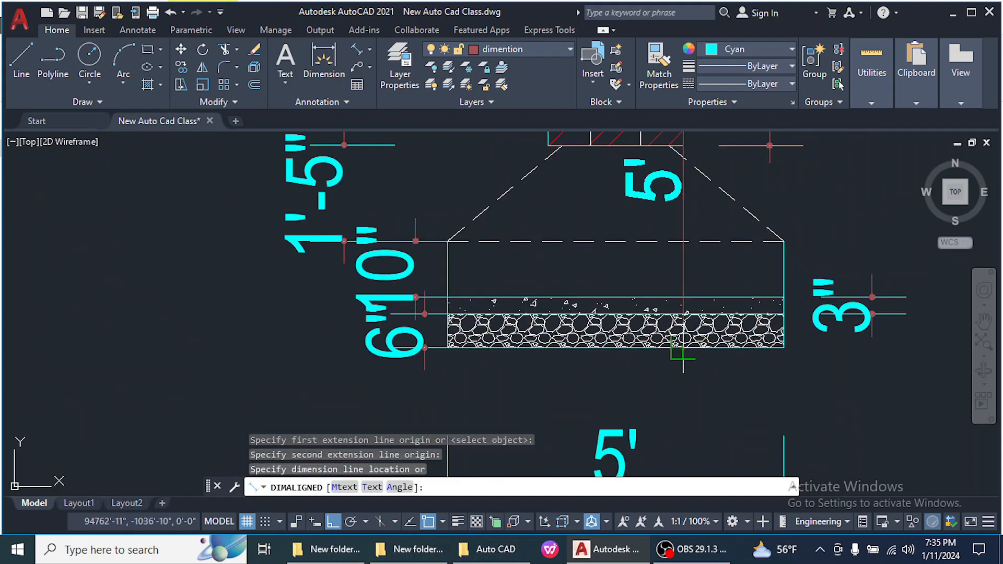
scroll(617, 363, down, 4)
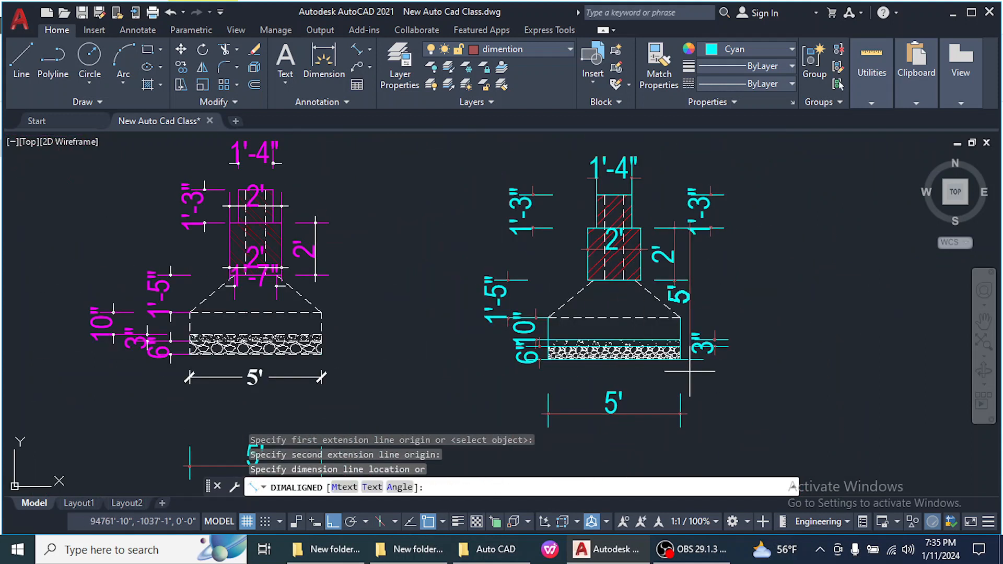
click(758, 370)
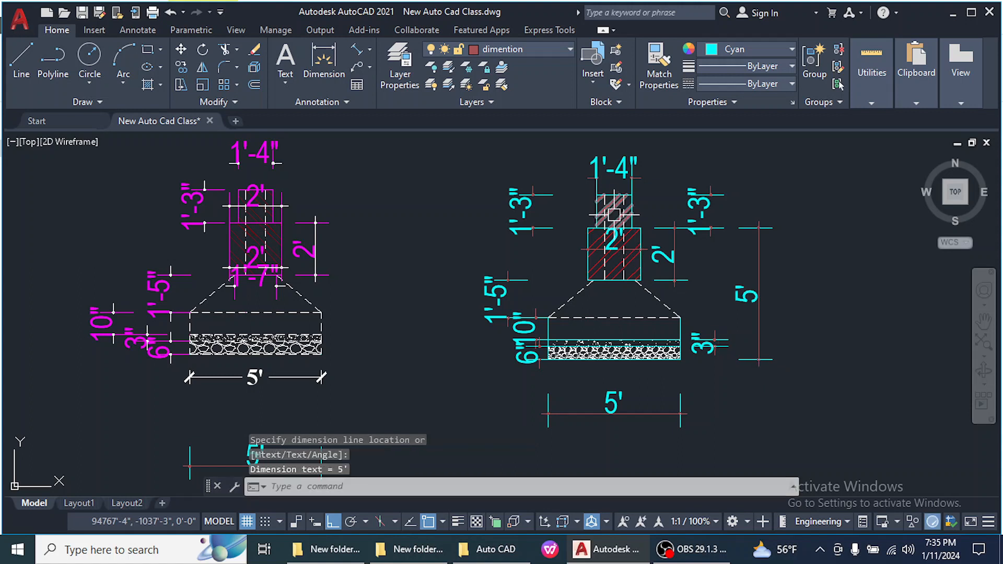
Examine the redrawn footing and column section with its dimensions, comparing it with the original beside it
scroll(708, 193, up, 3)
scroll(707, 251, down, 3)
scroll(642, 268, up, 3)
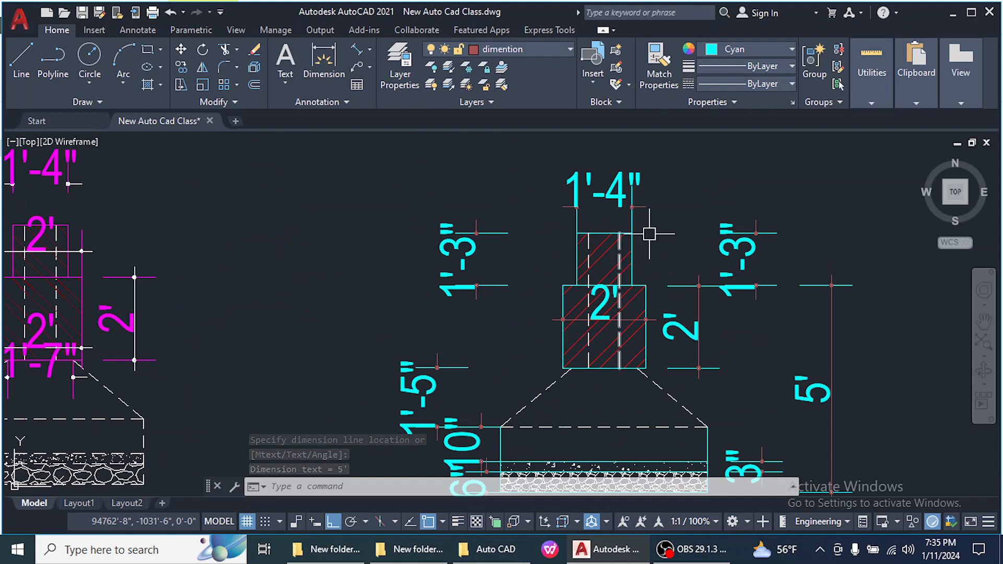
scroll(616, 230, down, 3)
scroll(646, 365, down, 3)
scroll(646, 365, up, 4)
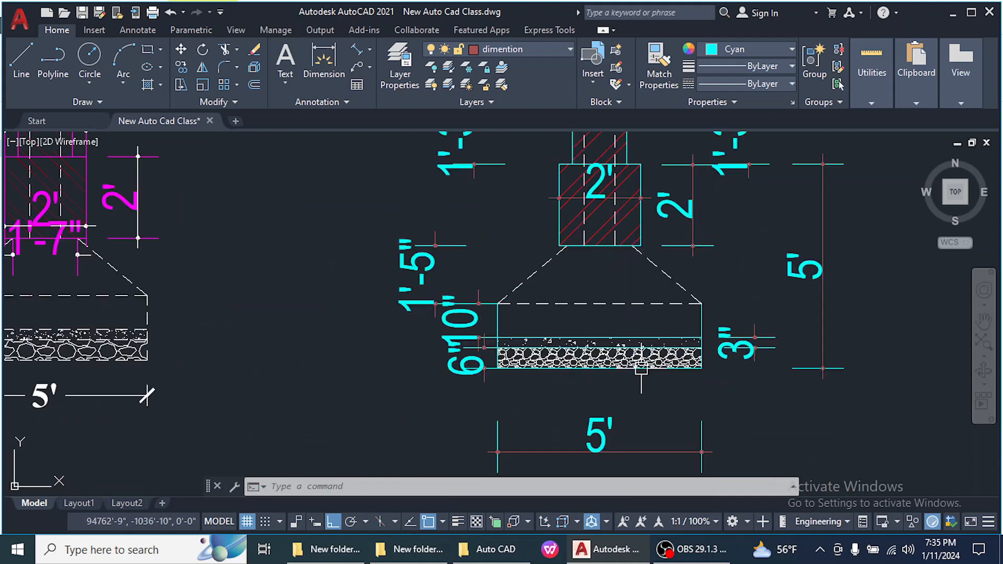
scroll(658, 363, down, 4)
scroll(668, 358, up, 1)
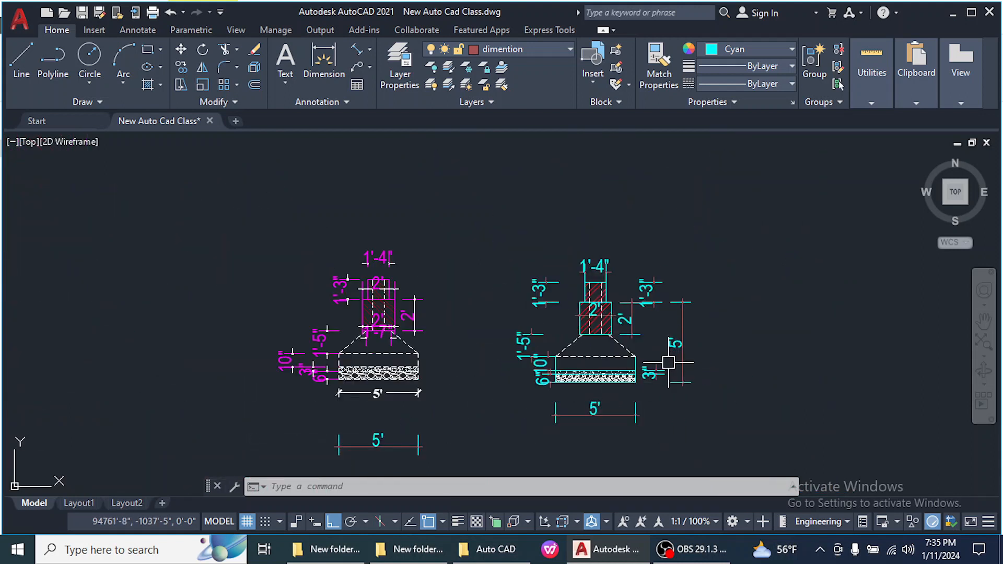
scroll(669, 362, up, 4)
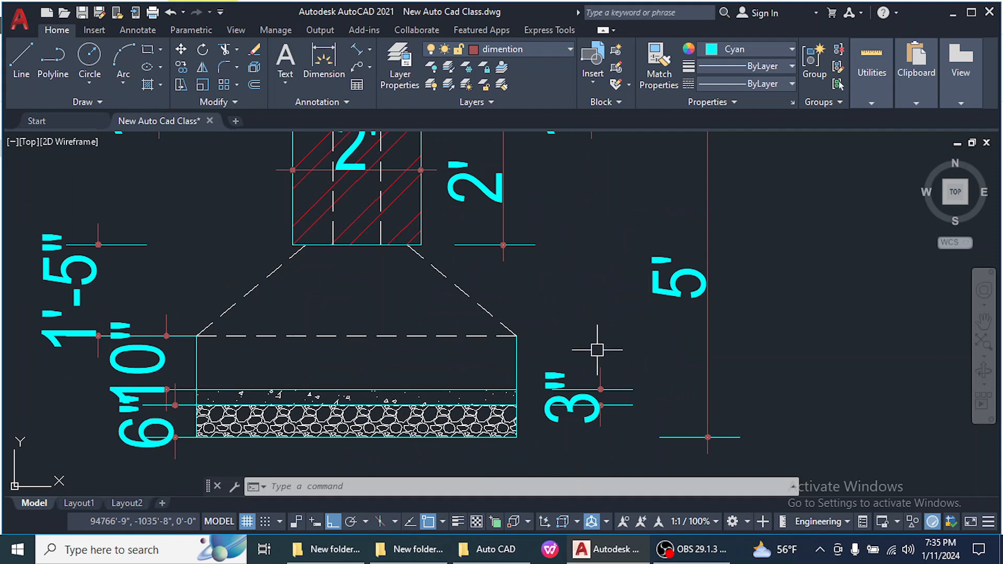
scroll(597, 350, down, 3)
scroll(611, 373, down, 5)
scroll(627, 381, up, 8)
scroll(603, 362, down, 3)
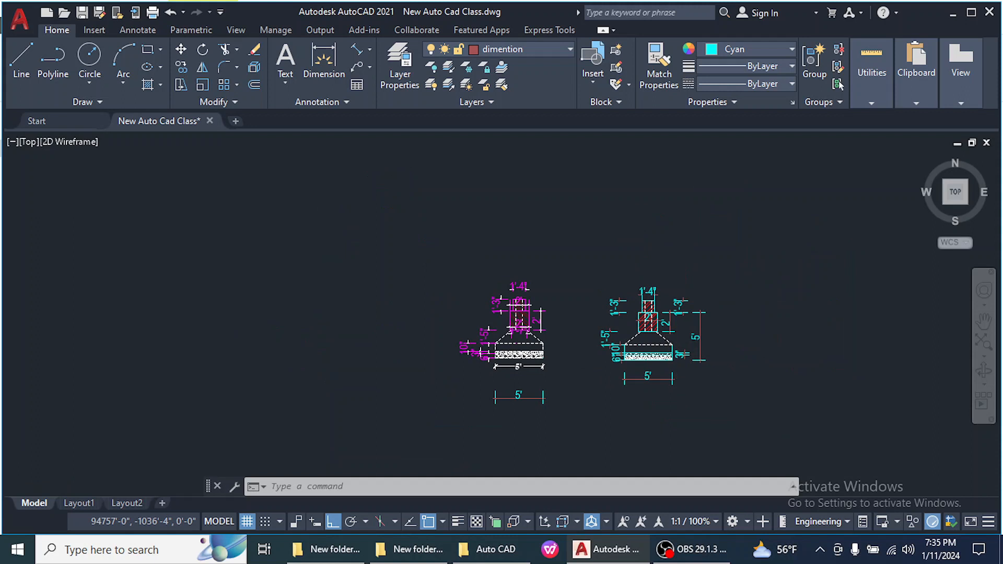
scroll(668, 342, up, 8)
scroll(632, 335, down, 8)
scroll(630, 334, up, 8)
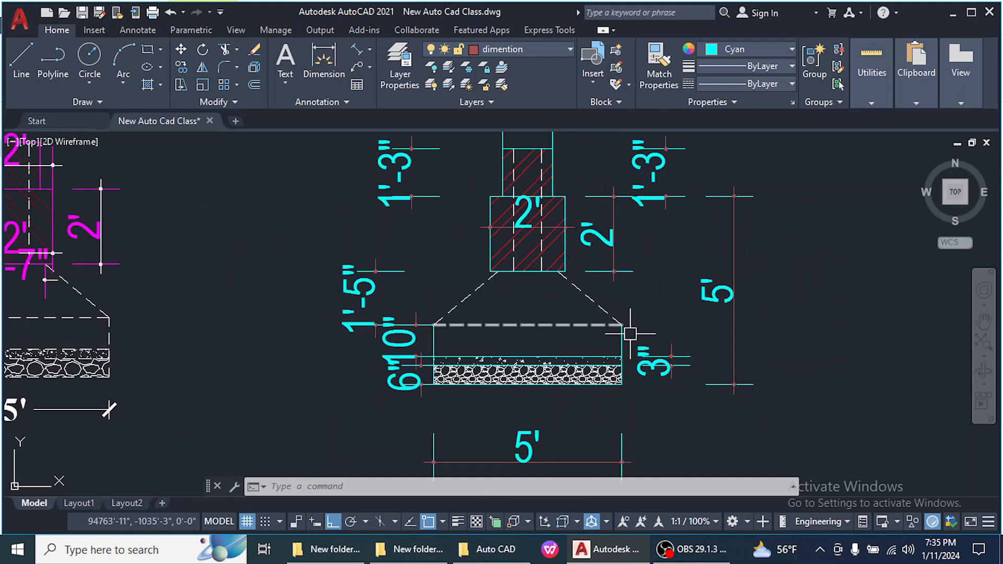
scroll(627, 337, down, 5)
scroll(594, 362, down, 3)
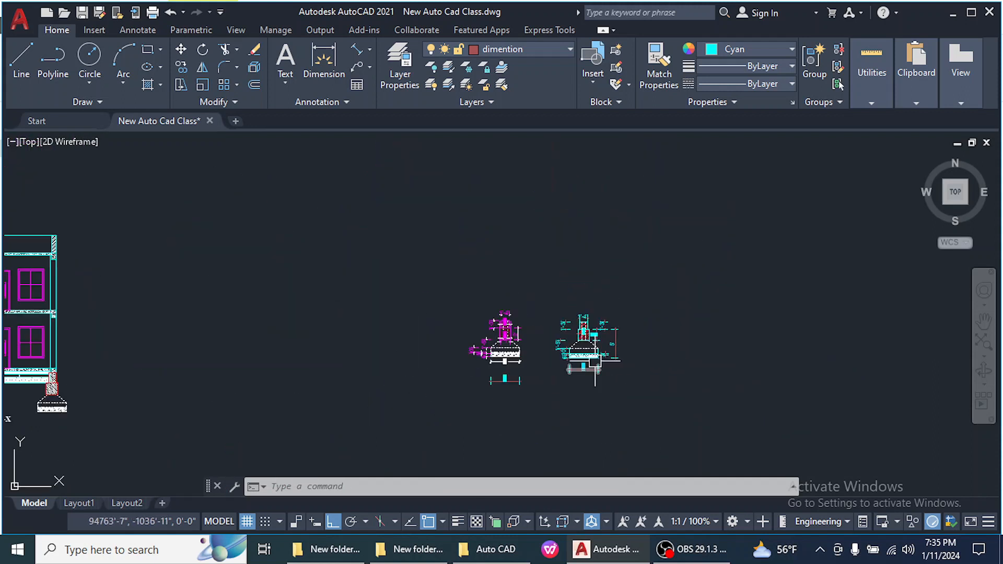
scroll(595, 360, up, 4)
scroll(595, 361, down, 8)
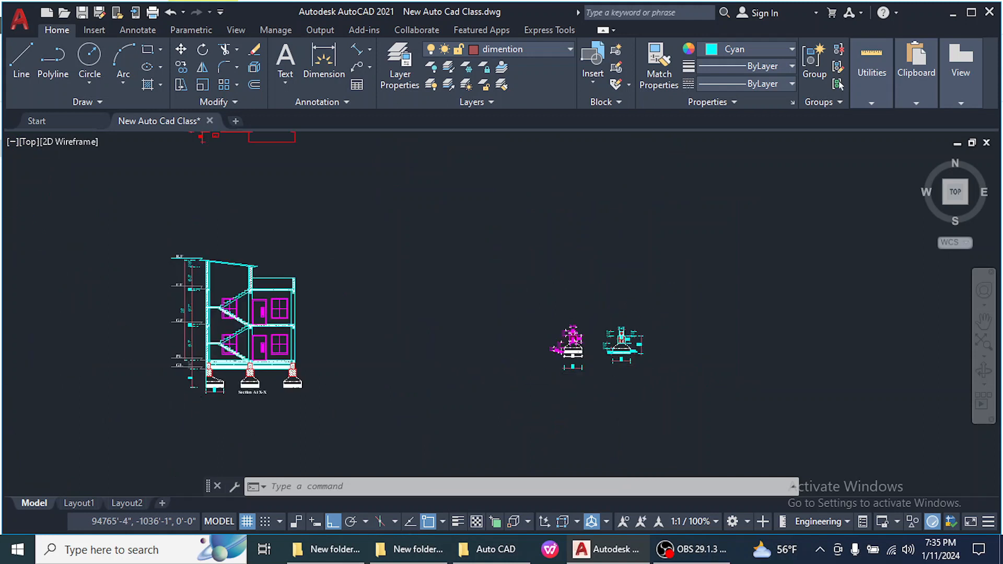
Examine the edge and centre footings in Section At X-X and compare them with the redrawn footing section
scroll(246, 385, up, 12)
scroll(360, 231, down, 3)
scroll(366, 293, up, 4)
scroll(377, 357, down, 4)
scroll(377, 357, up, 2)
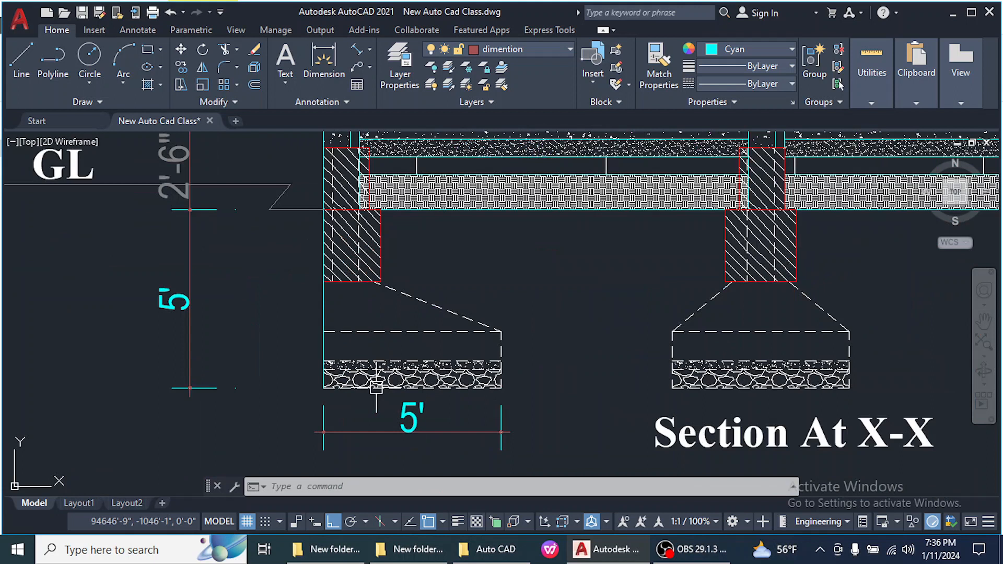
scroll(263, 381, down, 6)
scroll(263, 381, down, 2)
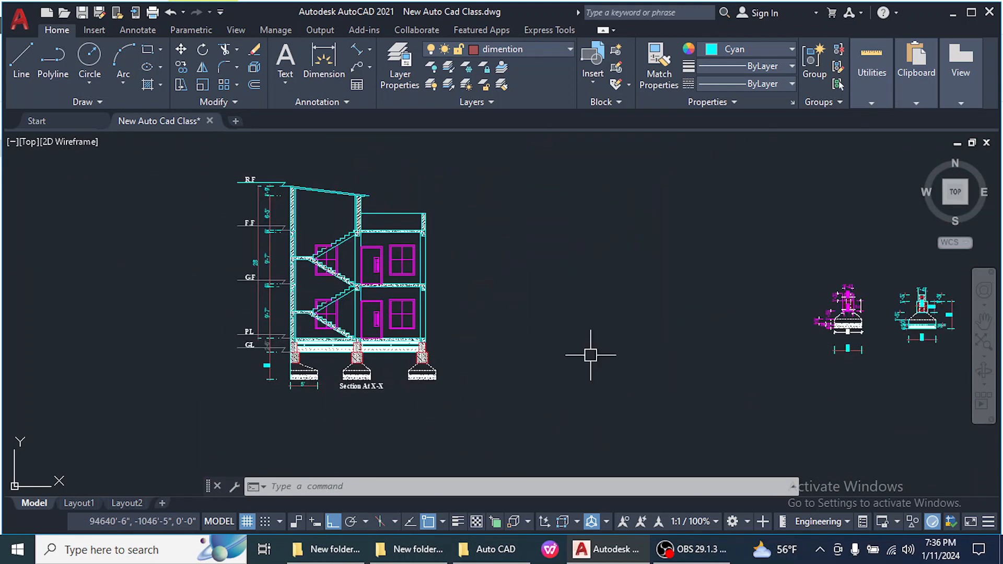
scroll(936, 324, up, 4)
scroll(823, 311, down, 4)
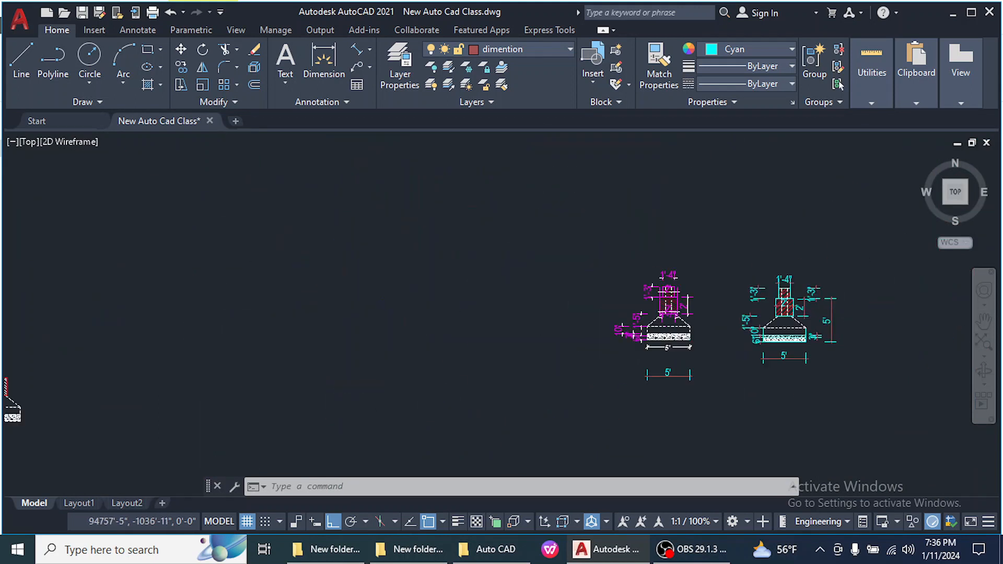
scroll(137, 397, up, 4)
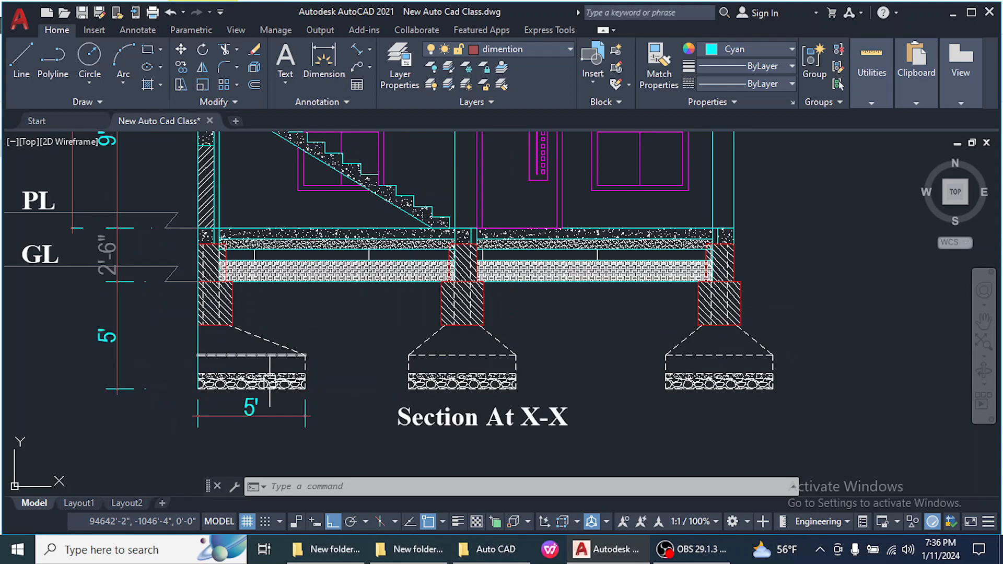
scroll(220, 403, down, 4)
scroll(900, 322, up, 5)
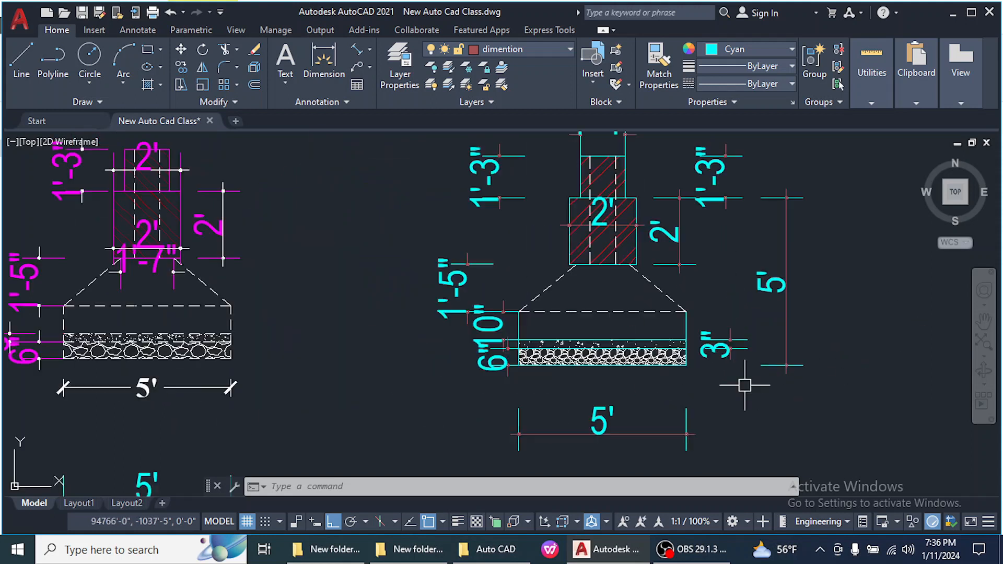
Copy the whole redrawn footing section with its dimensions about 18 feet horizontally to the right
scroll(499, 408, down, 4)
click(665, 448)
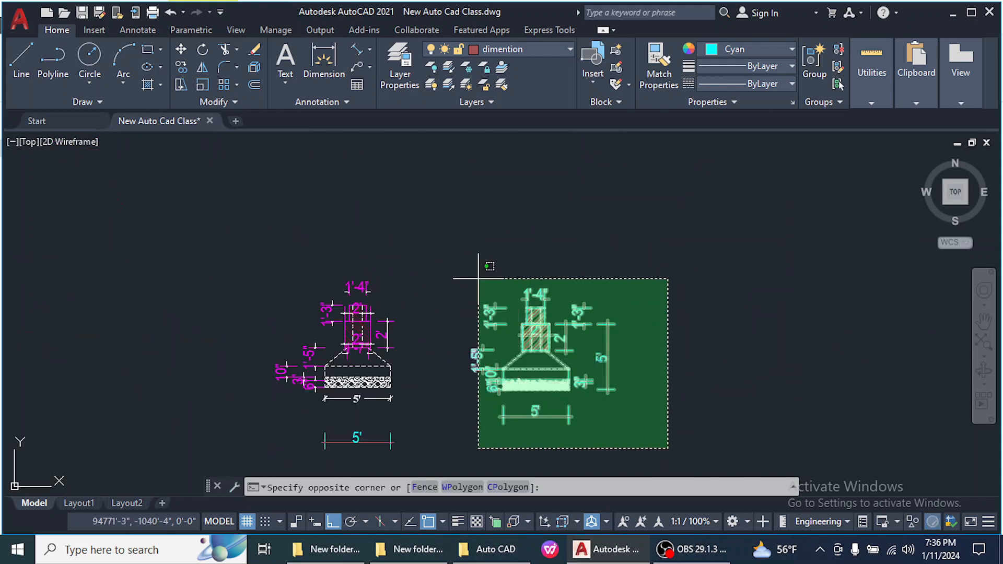
click(461, 263)
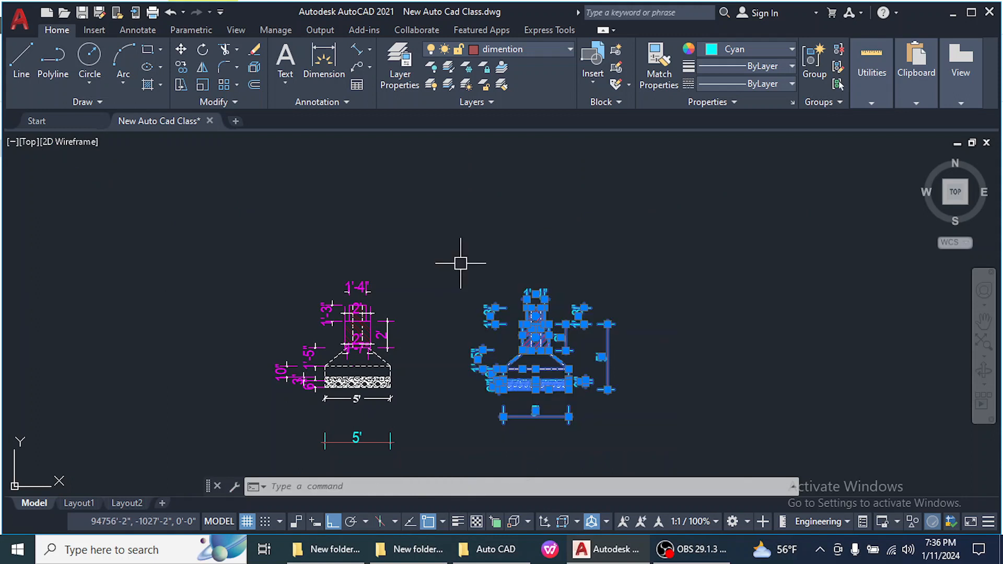
click(181, 69)
scroll(523, 360, down, 2)
click(554, 359)
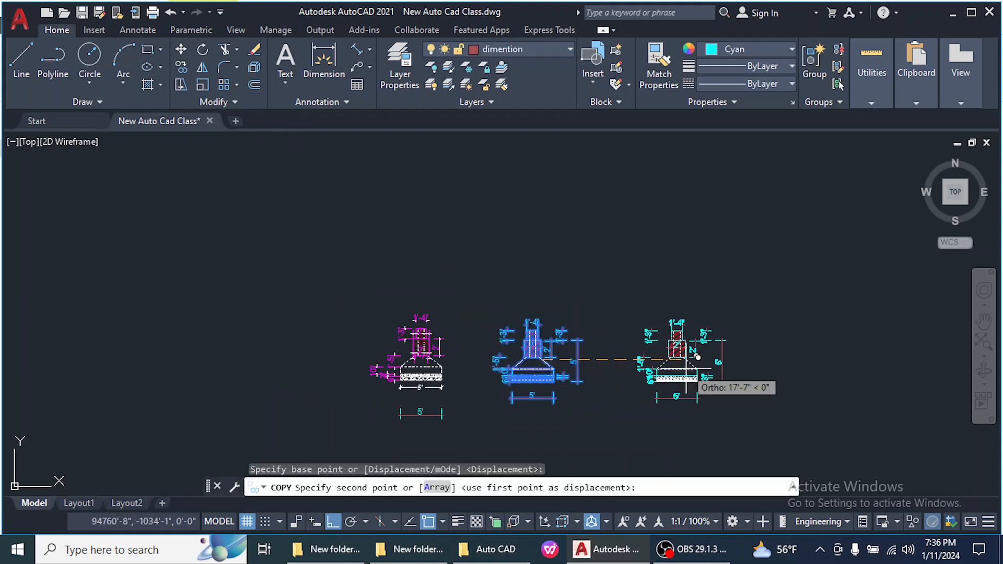
click(702, 353)
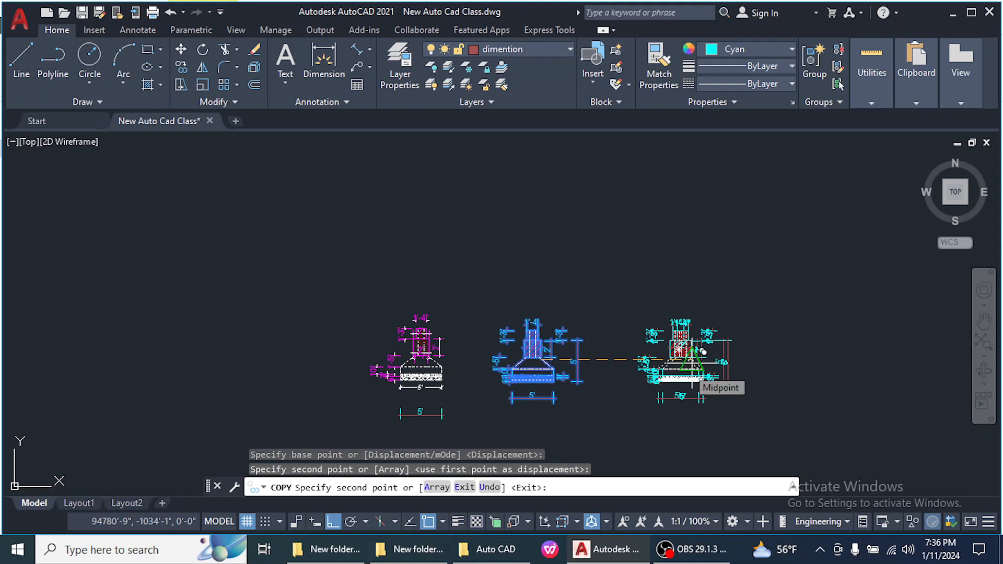
key(Escape)
Draw a vertical construction line through the copied section's upper column left edge, where it meets the wide block
scroll(688, 368, up, 4)
scroll(688, 368, down, 1)
scroll(636, 275, up, 3)
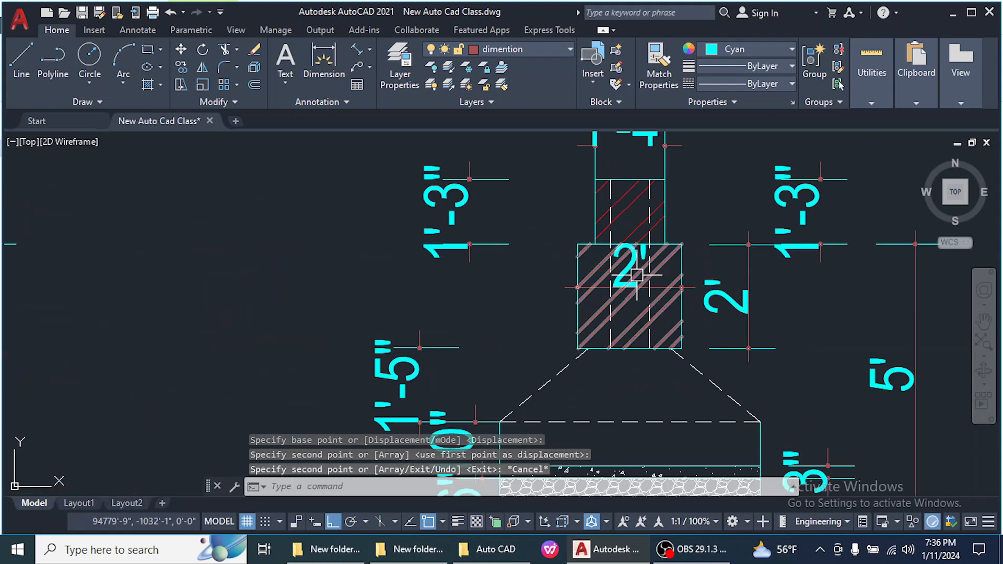
click(100, 102)
click(54, 120)
right_click(286, 213)
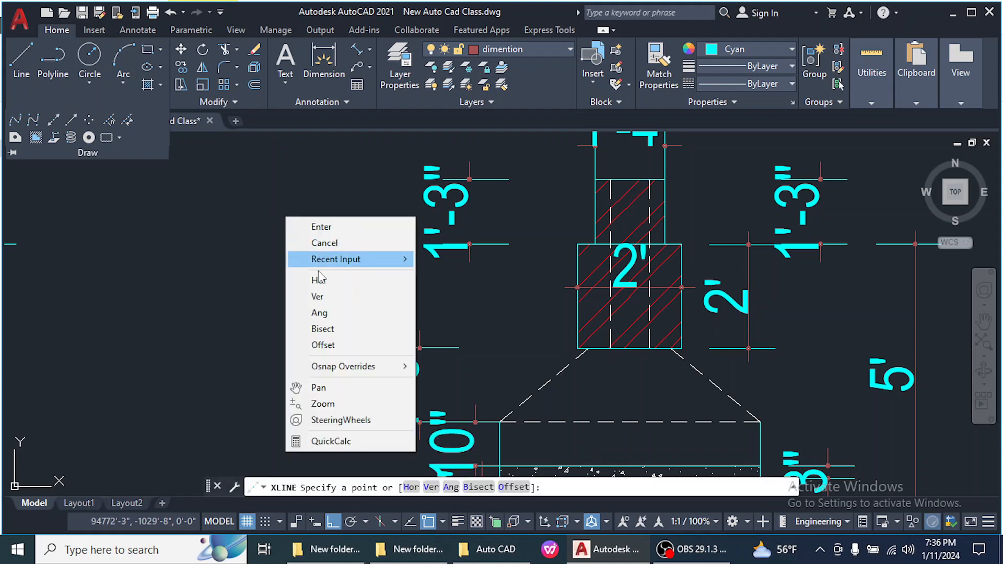
click(324, 298)
scroll(594, 248, up, 2)
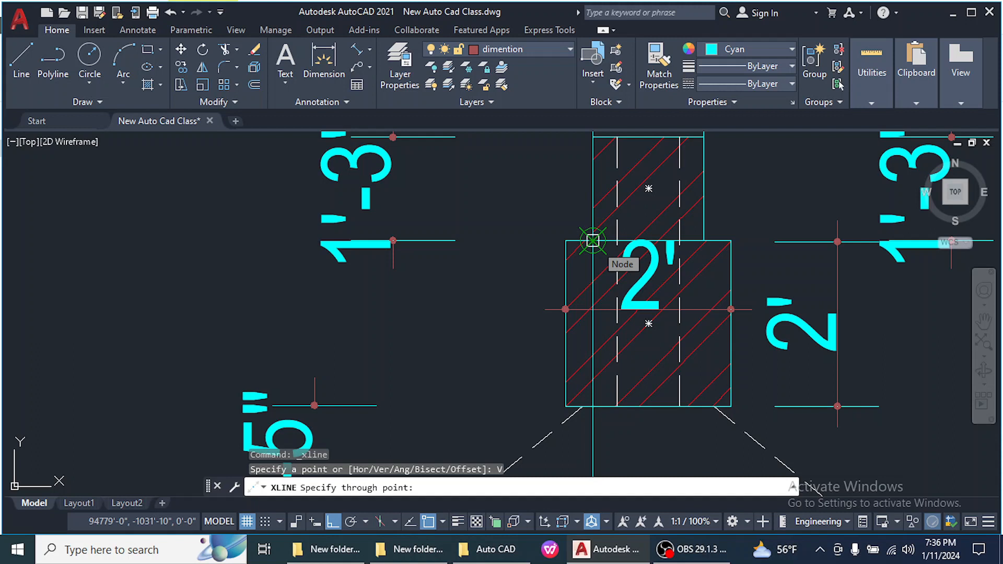
click(592, 241)
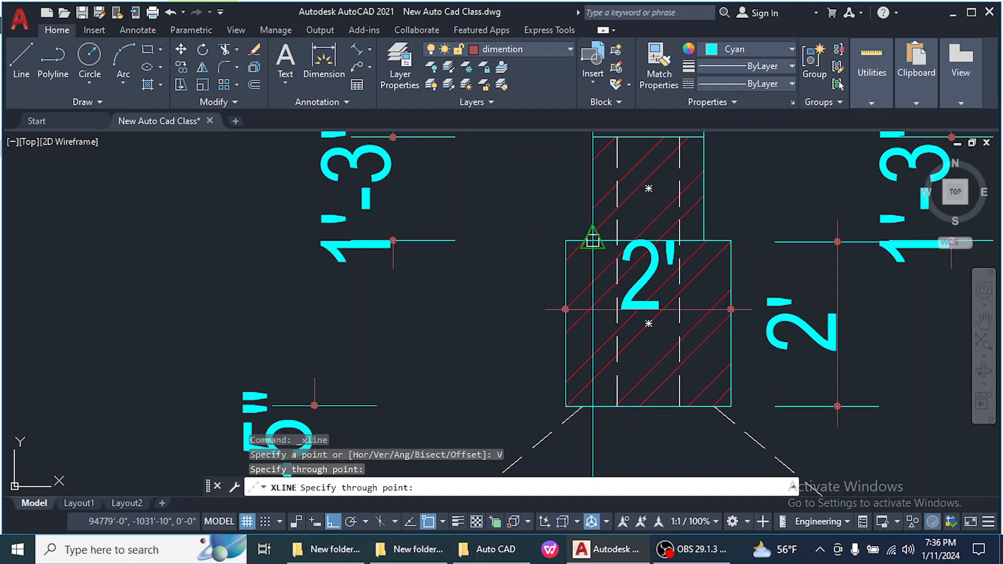
key(Escape)
Add an aligned dimension from the construction line to the footing base's right corner, placed between the base and its full-width dimension
scroll(655, 191, down, 3)
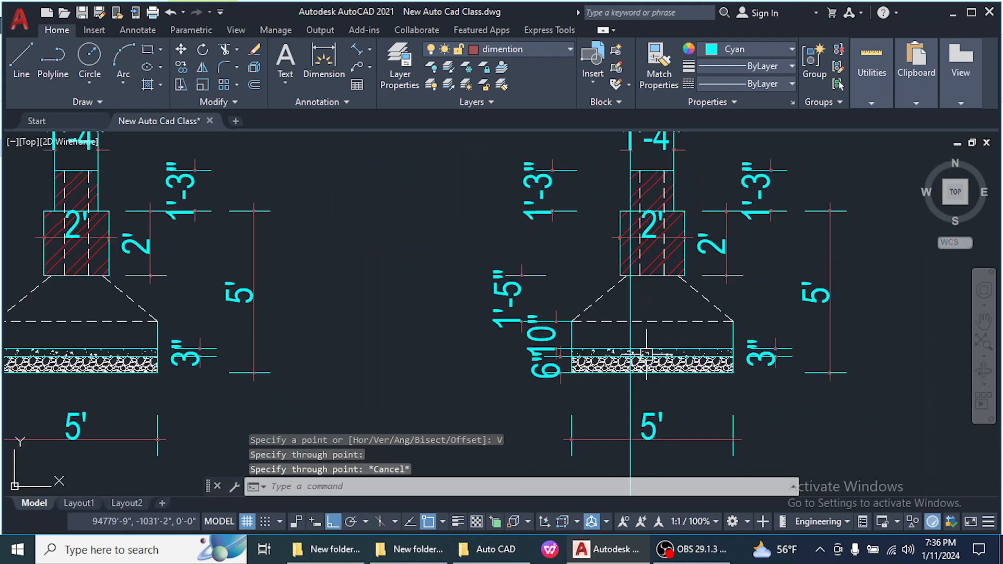
scroll(643, 353, up, 2)
scroll(630, 350, down, 4)
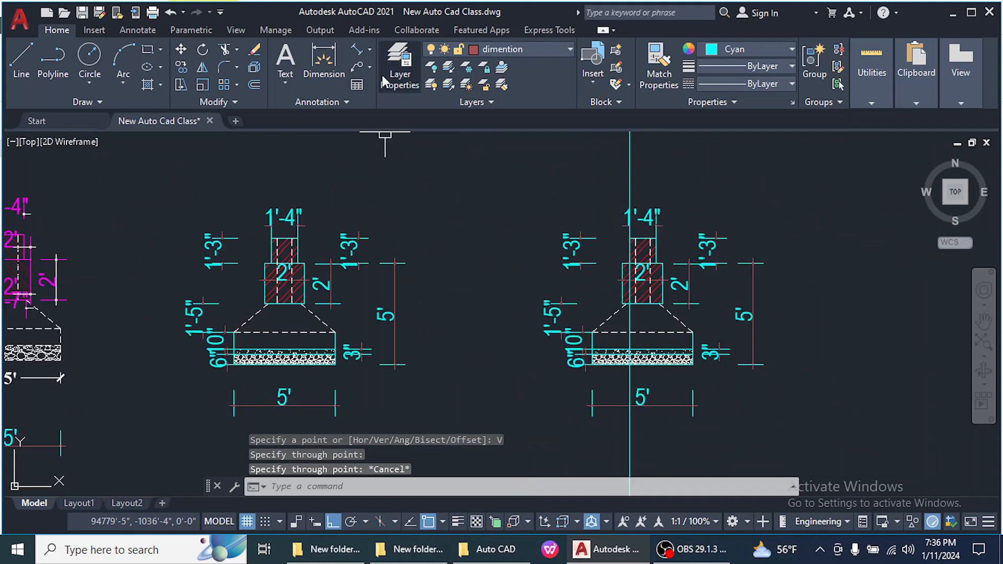
click(365, 50)
click(393, 102)
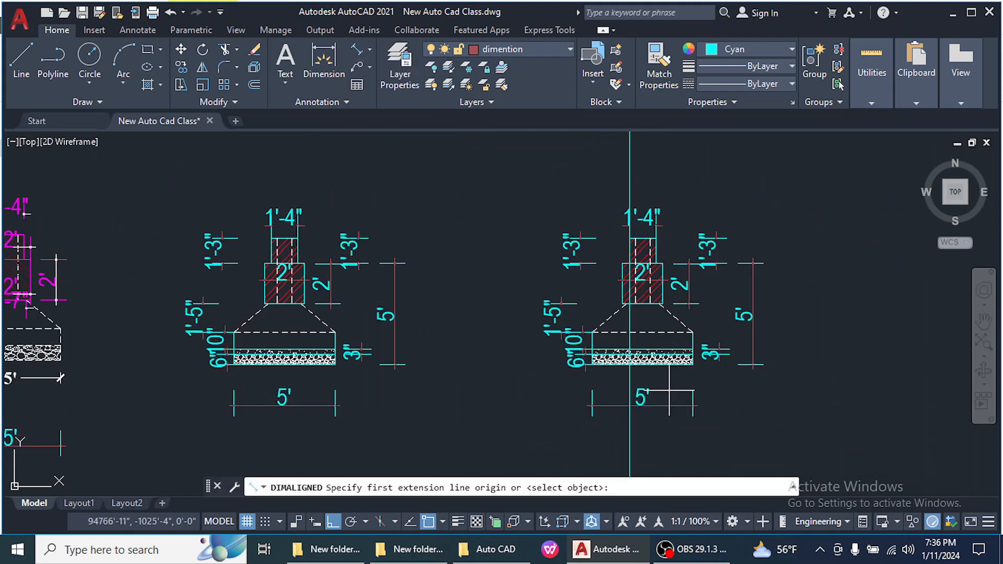
scroll(651, 379, up, 8)
click(494, 272)
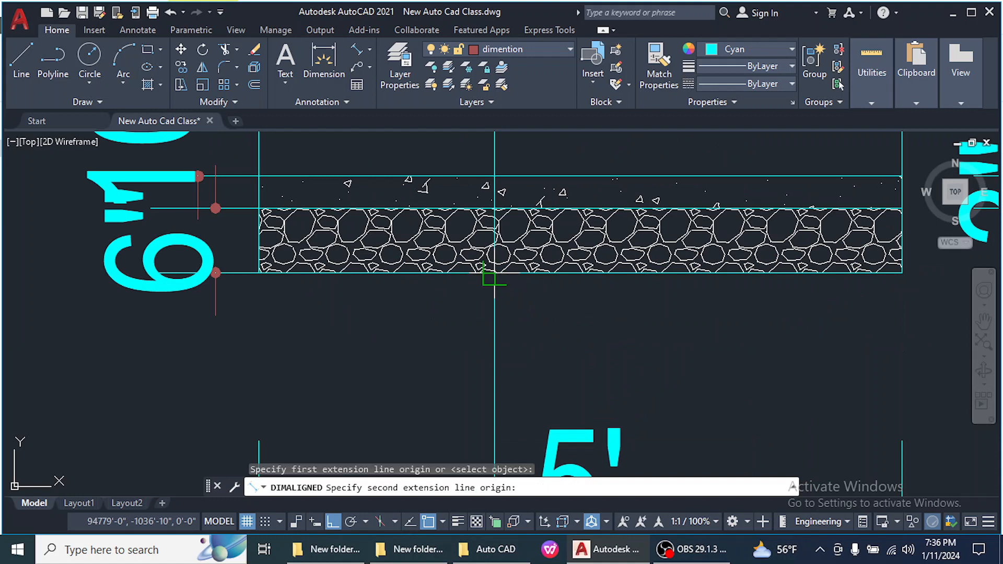
scroll(494, 272, down, 2)
click(749, 273)
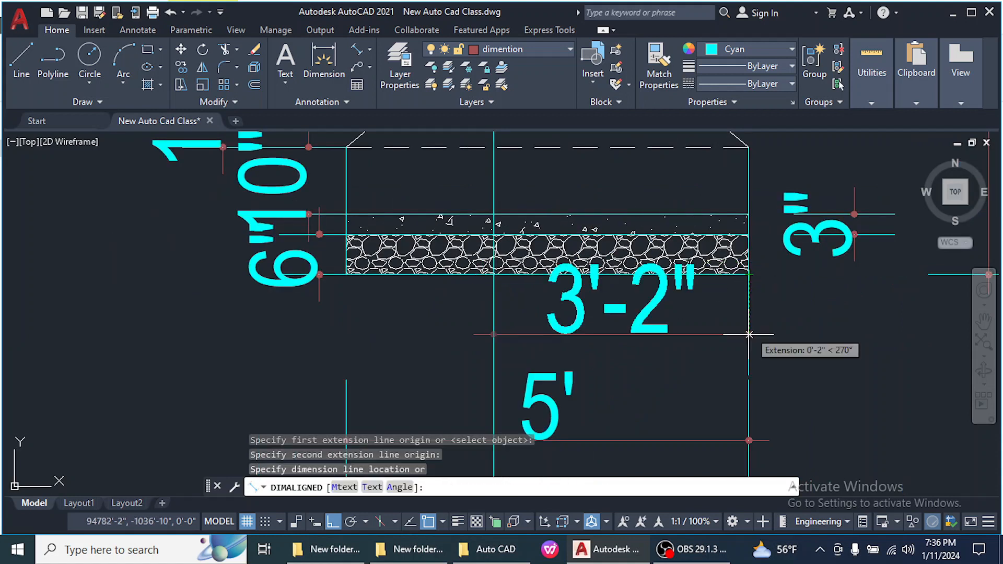
click(734, 370)
scroll(731, 343, down, 3)
scroll(632, 348, up, 1)
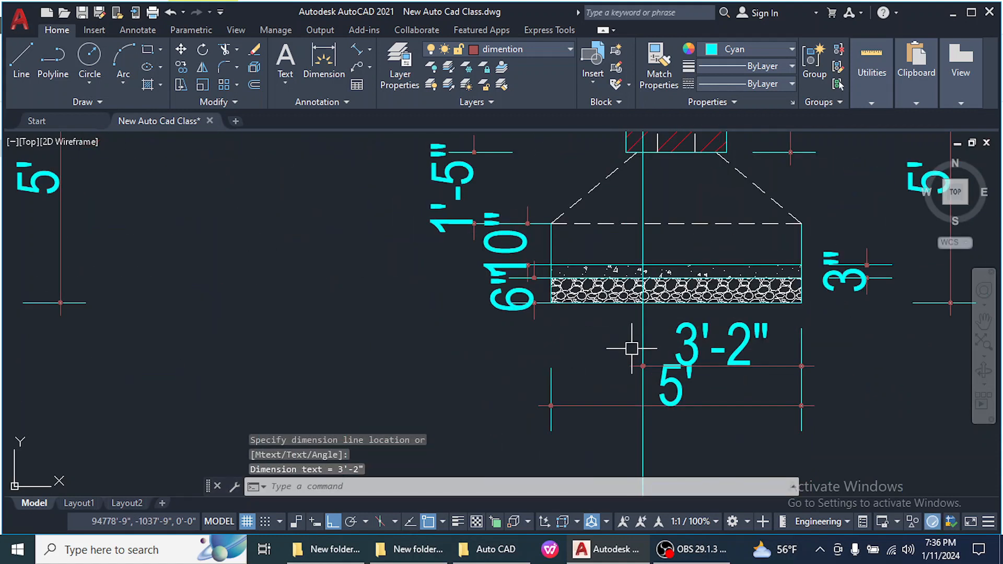
Add an aligned dimension from the copied footing base's left corner to the construction line, placed just below the base
key(Return)
scroll(544, 300, up, 6)
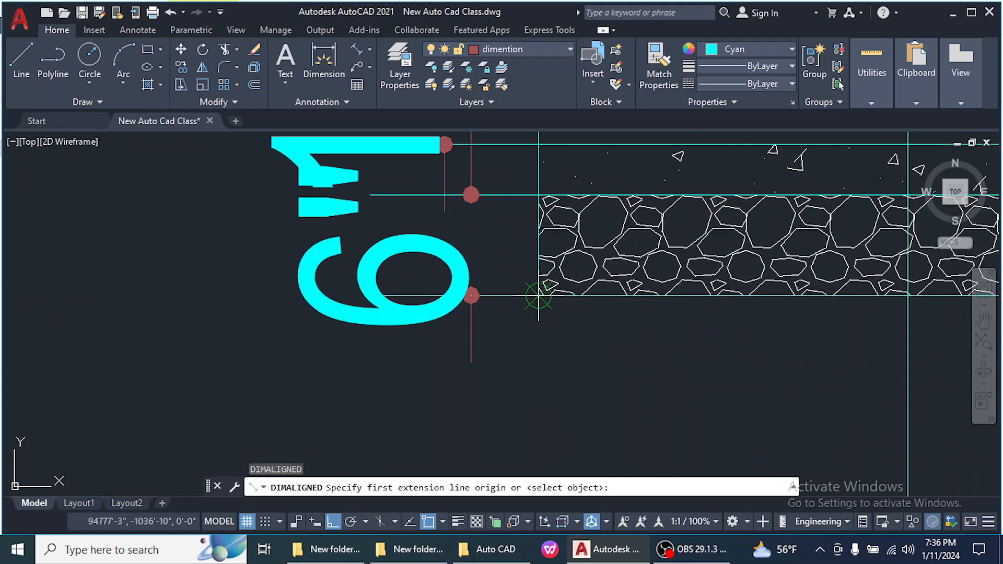
click(538, 295)
scroll(538, 296, down, 2)
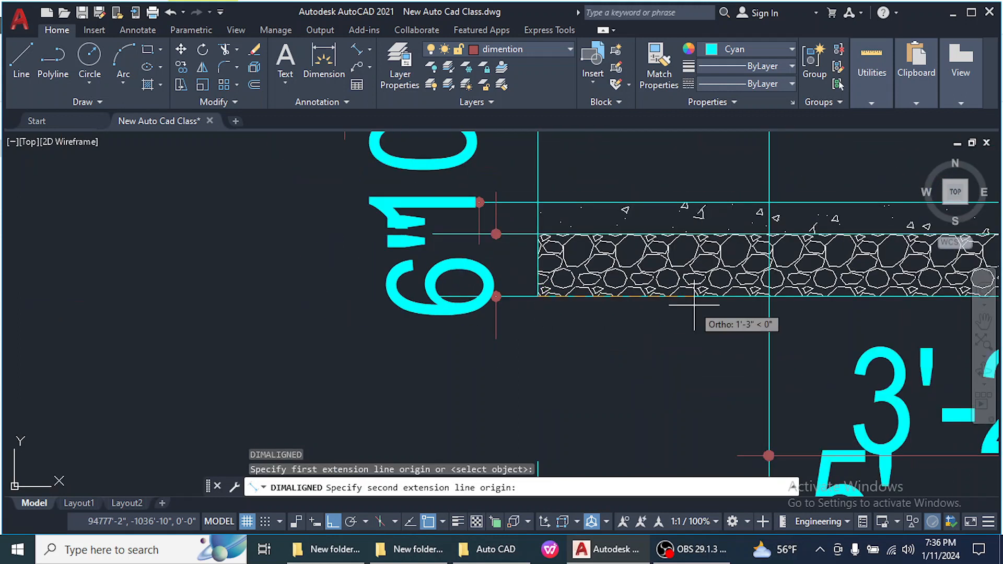
click(768, 297)
click(711, 417)
scroll(578, 346, down, 3)
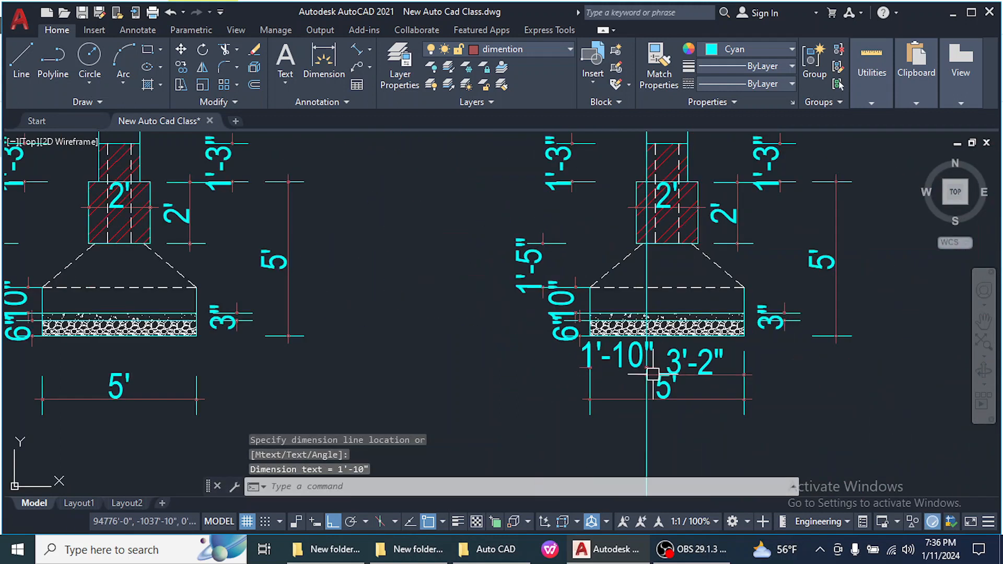
scroll(624, 381, up, 1)
scroll(724, 382, down, 3)
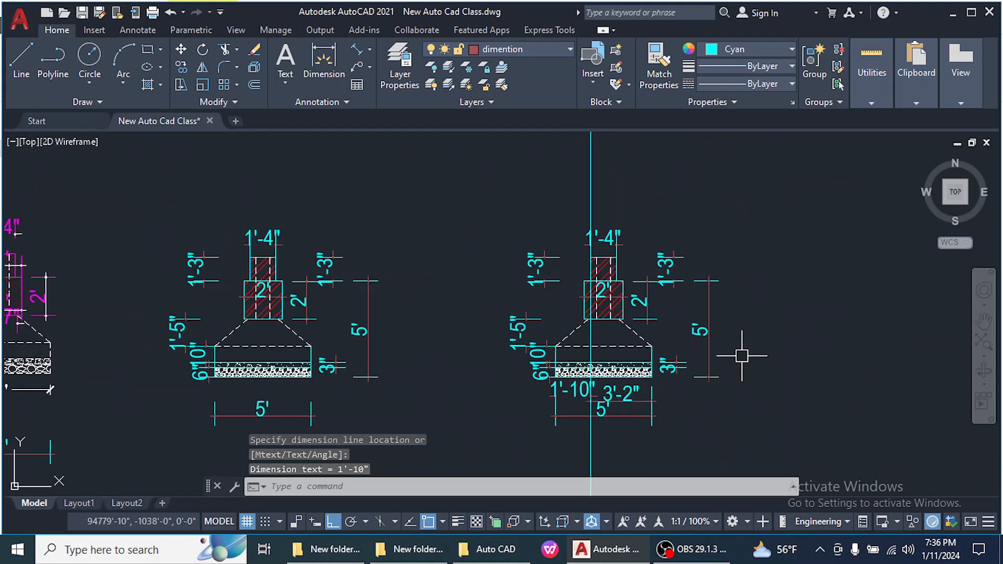
Delete the vertical dimensions on the right side of the copied section
scroll(685, 358, up, 3)
scroll(674, 391, down, 2)
click(743, 416)
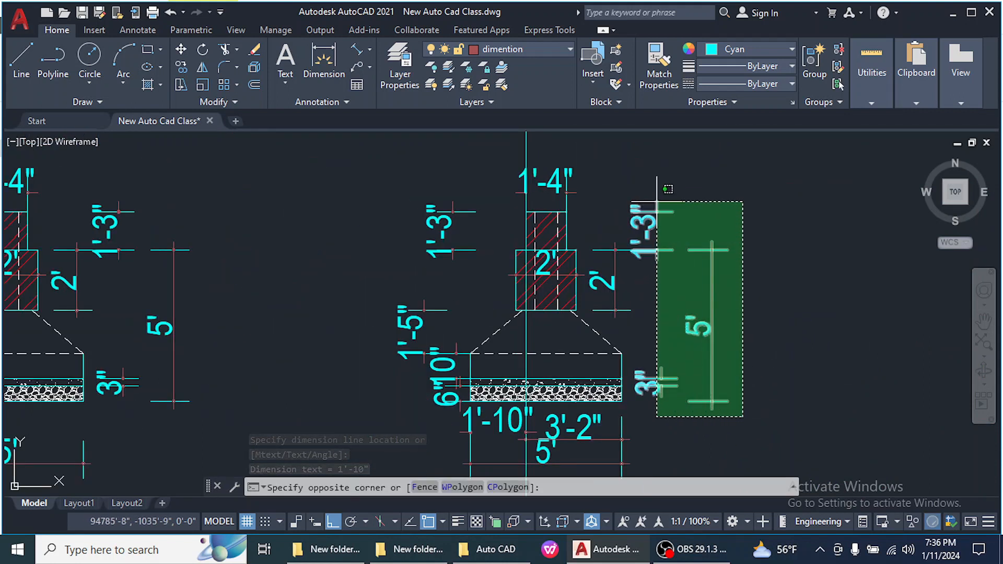
click(645, 180)
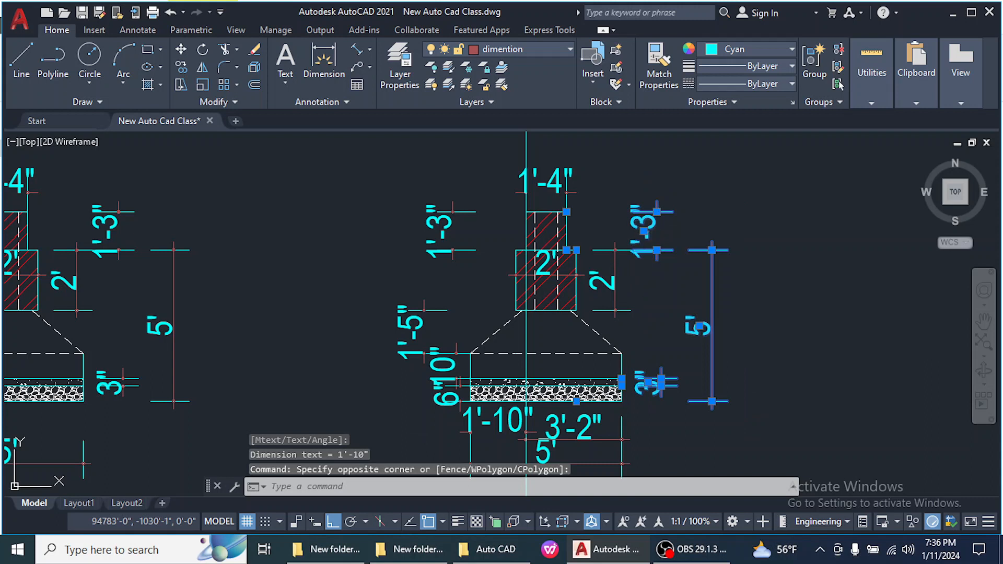
key(Delete)
scroll(635, 405, up, 2)
Stretch the right side of the copied footing, including its slope, base layers and hatches, 1'10" horizontally to the right
click(633, 407)
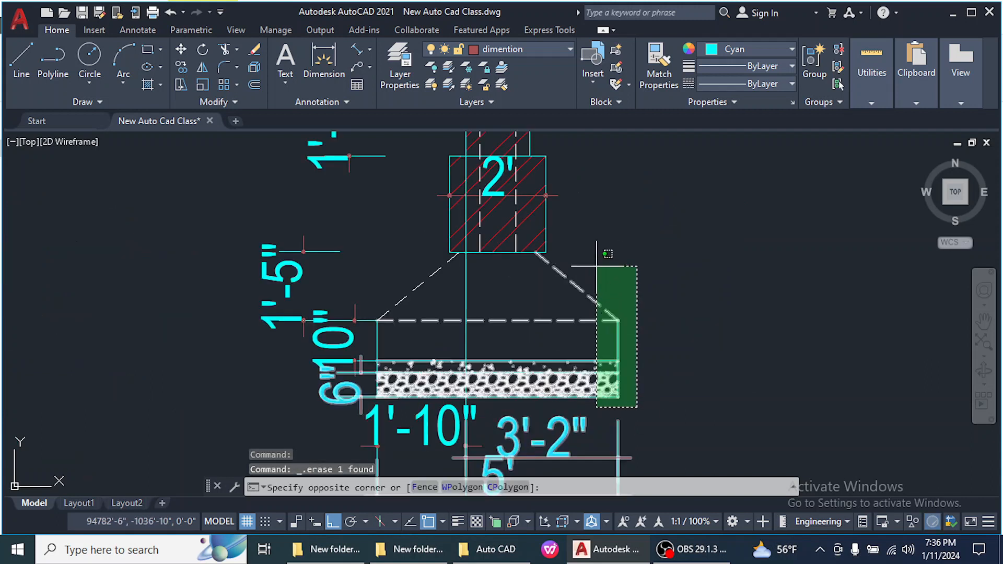
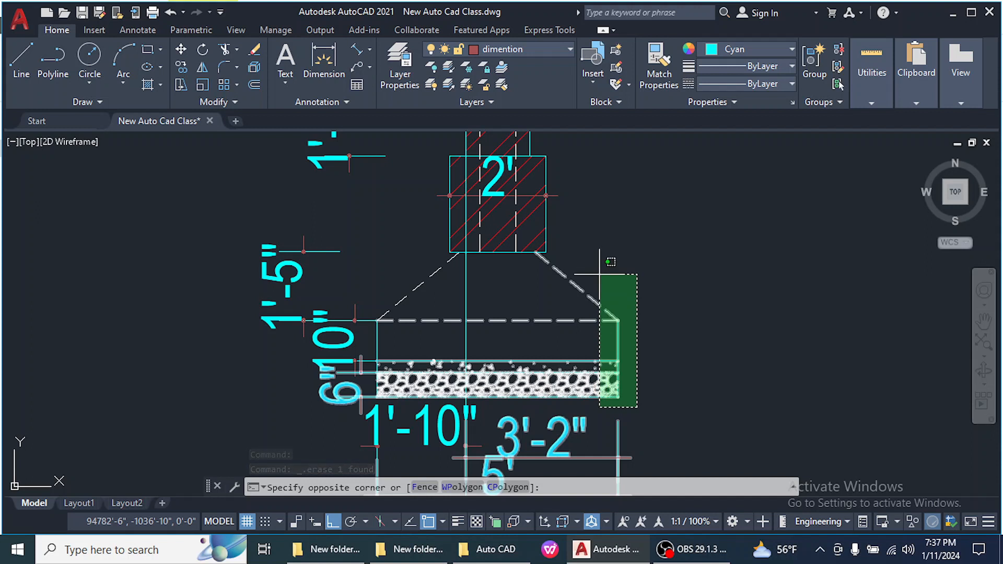
click(599, 273)
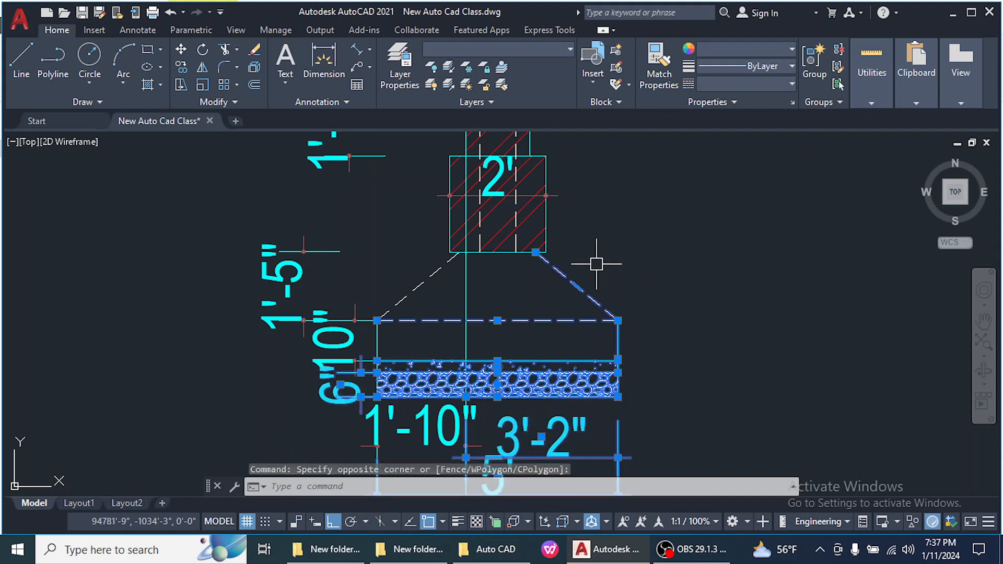
click(181, 85)
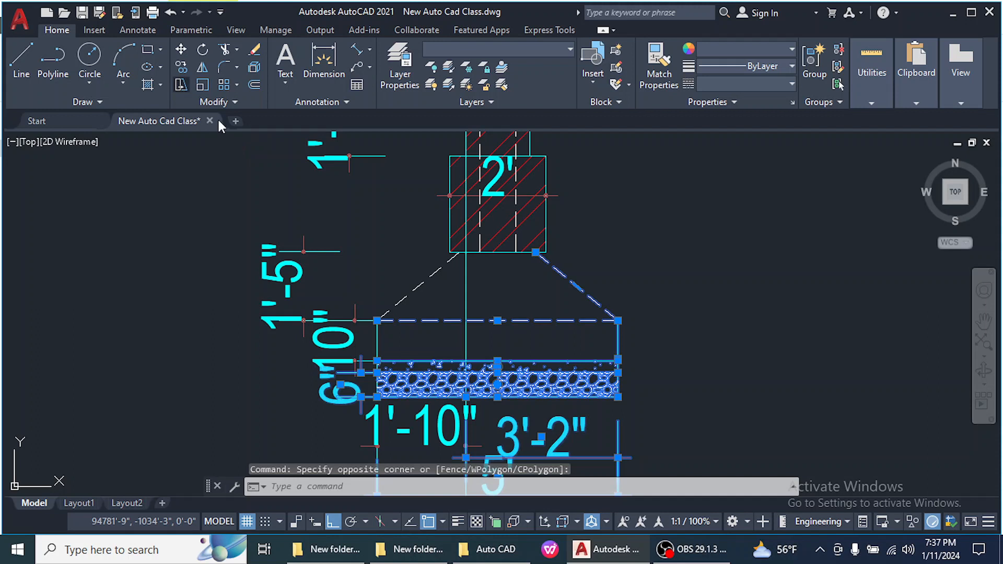
click(677, 388)
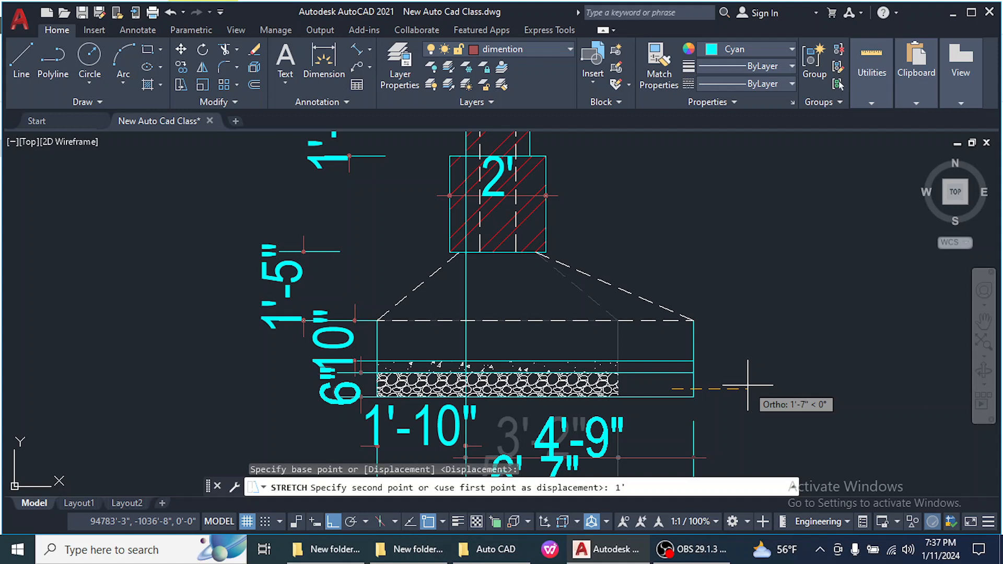
key(Return)
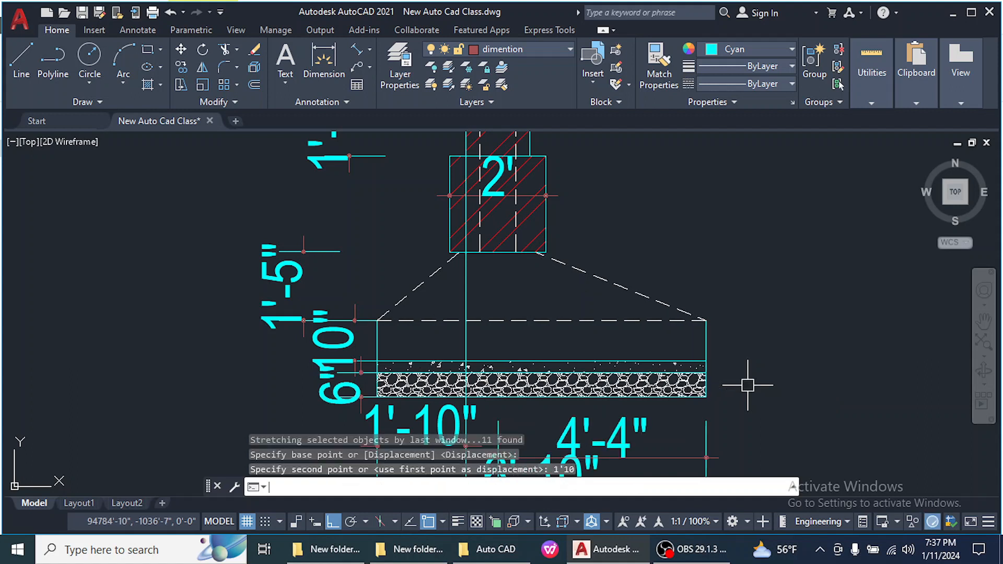
scroll(748, 385, down, 2)
scroll(634, 400, up, 3)
scroll(648, 381, down, 1)
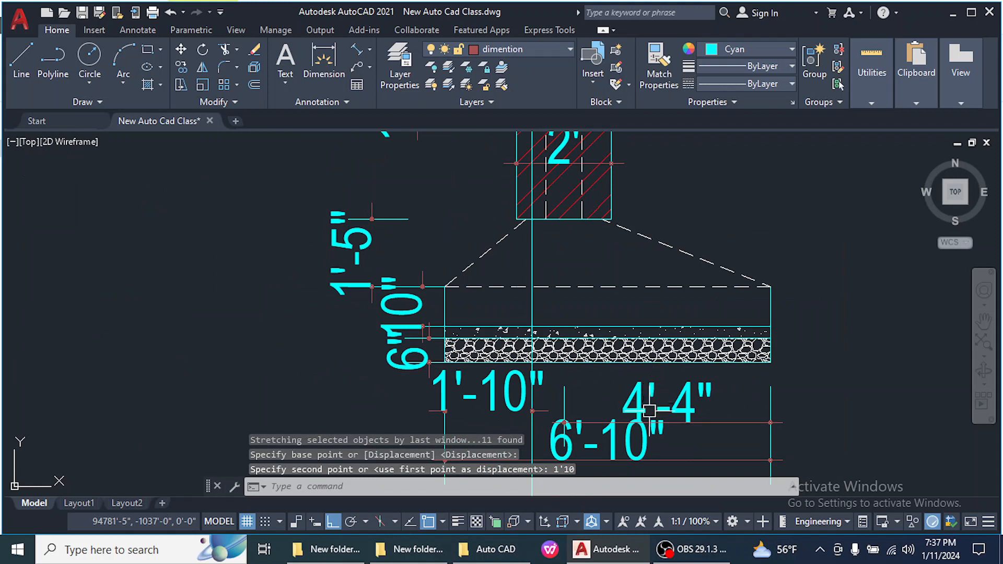
Move the left origin of the right-hand base dimension to the construction line's intersection with the base's bottom edge
scroll(650, 383, down, 2)
click(649, 385)
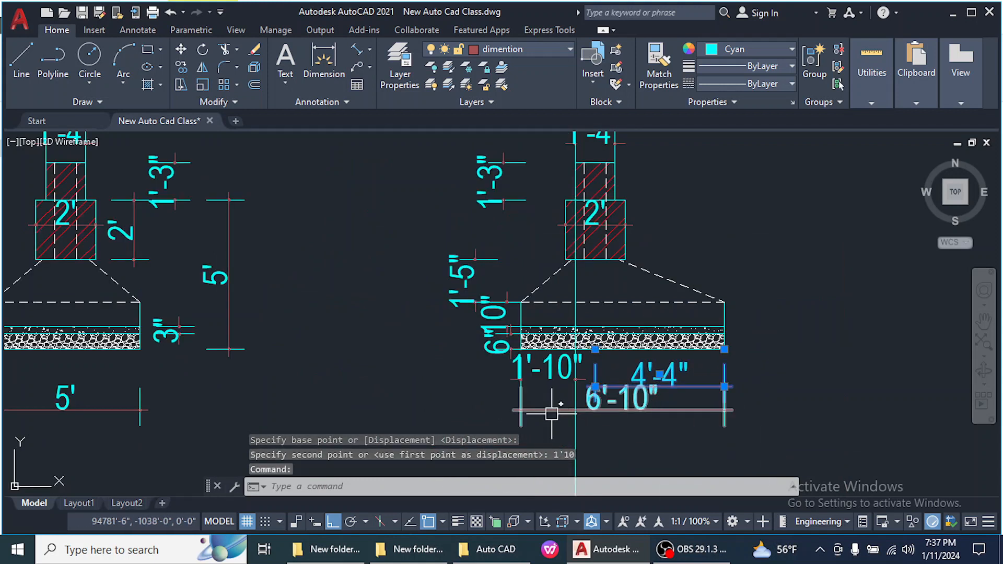
scroll(586, 362, up, 4)
click(595, 349)
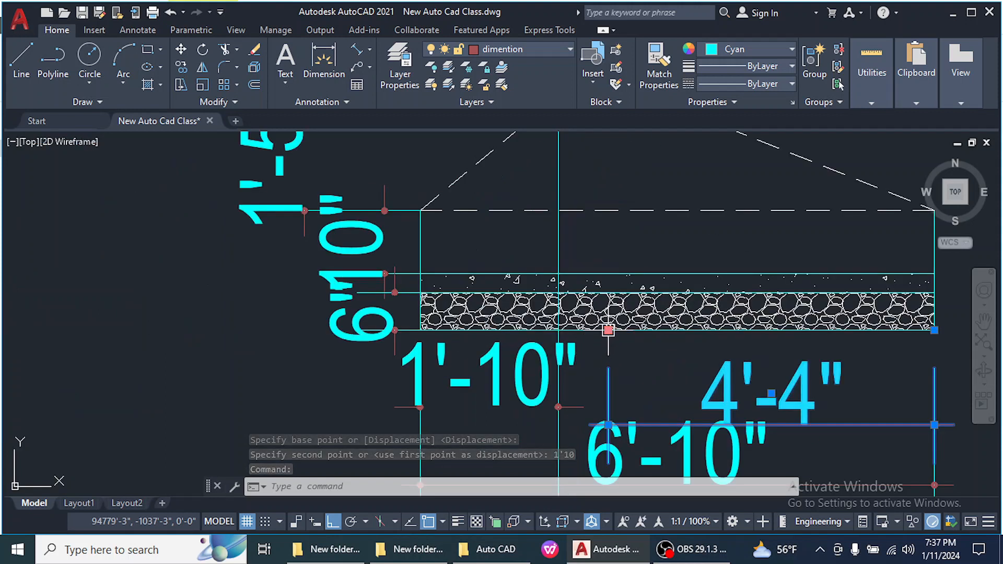
click(548, 330)
scroll(626, 337, down, 4)
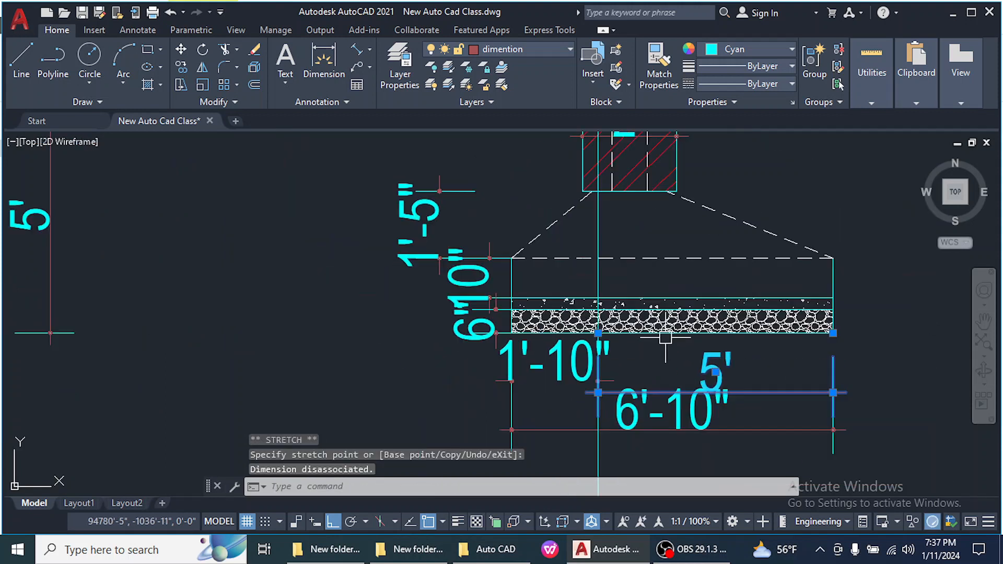
key(Escape)
scroll(665, 340, down, 3)
Delete the copied footing's full-width dimension and the dimension from its left corner to the construction line
scroll(674, 361, up, 5)
click(685, 379)
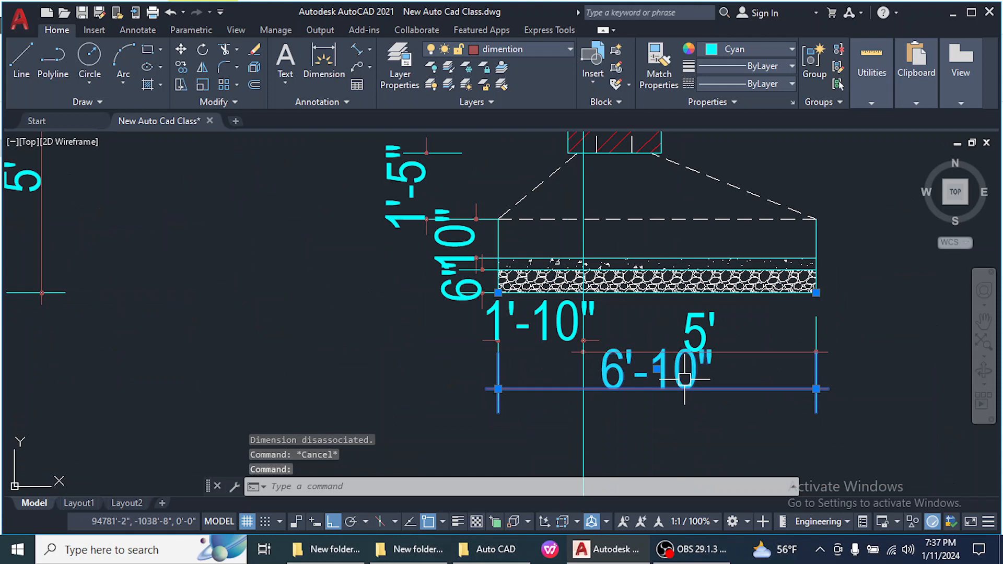
key(Delete)
scroll(674, 381, down, 3)
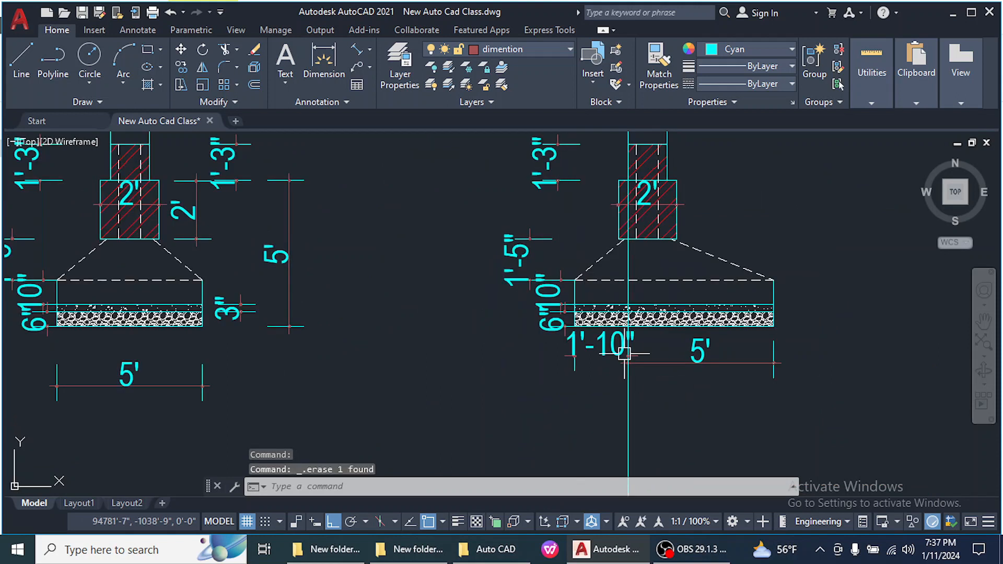
scroll(560, 343, up, 3)
click(559, 351)
key(Delete)
Delete the vertical dimensions of the base layers, block and slope on the copied footing's left side
click(532, 299)
key(Delete)
click(509, 254)
key(Delete)
click(476, 226)
click(470, 232)
key(Delete)
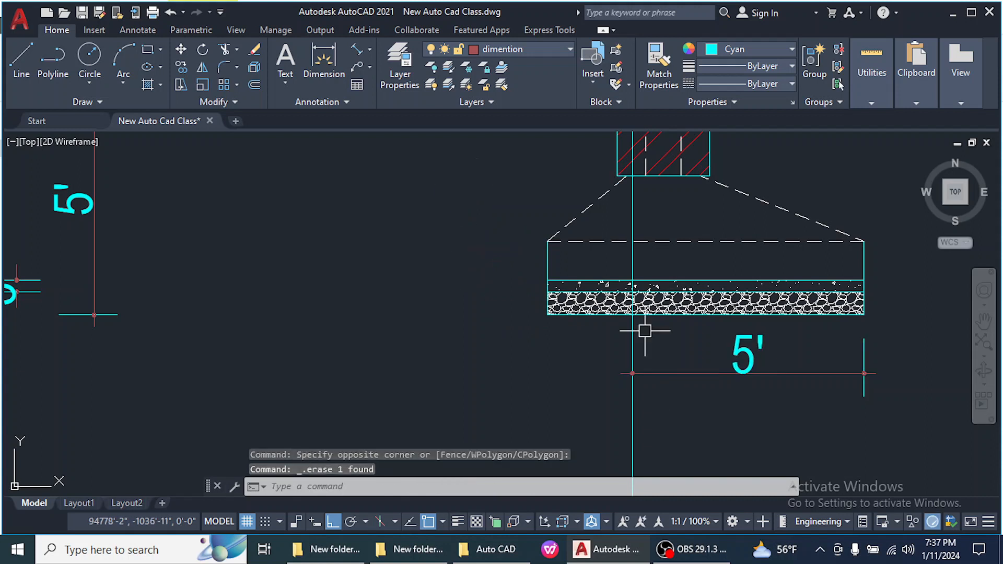
Delete the upper column's height dimension on its left side and the width dimension inside the copied section's wide block
scroll(642, 331, down, 3)
scroll(620, 276, up, 3)
click(564, 269)
click(528, 183)
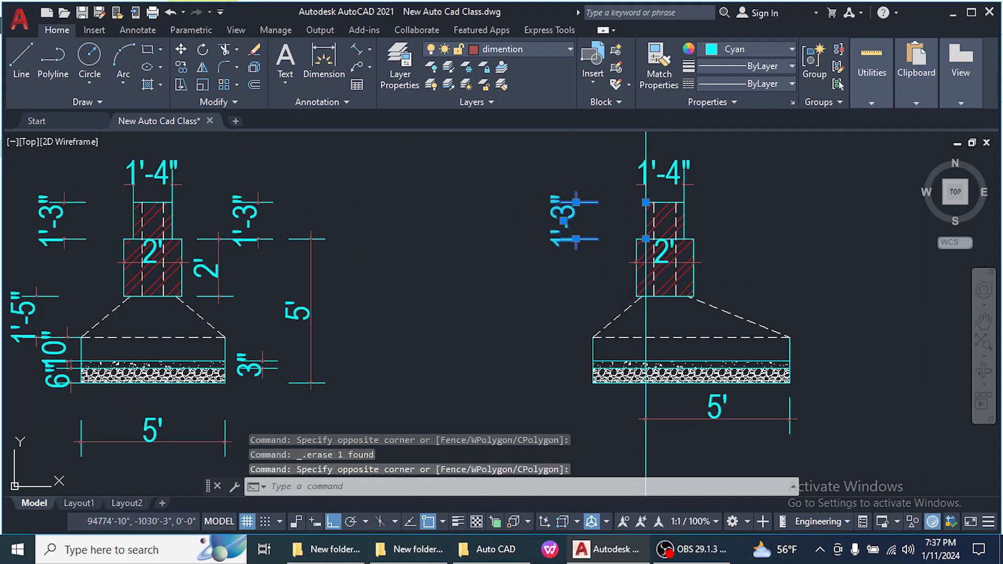
key(Delete)
scroll(672, 256, up, 2)
click(662, 264)
key(Delete)
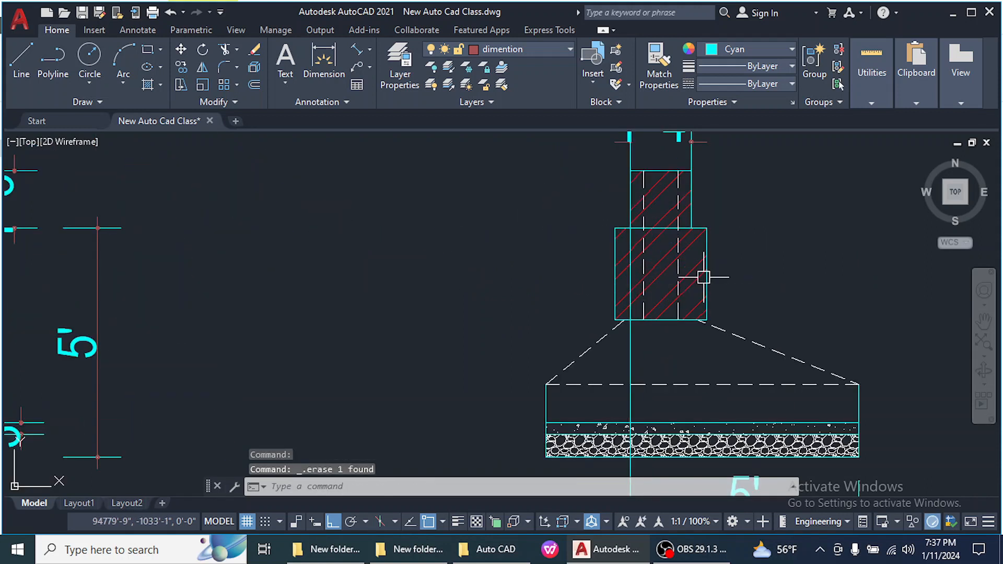
Trim the wide block's outline and the left footing slope where they extend left of the construction line
text(t)
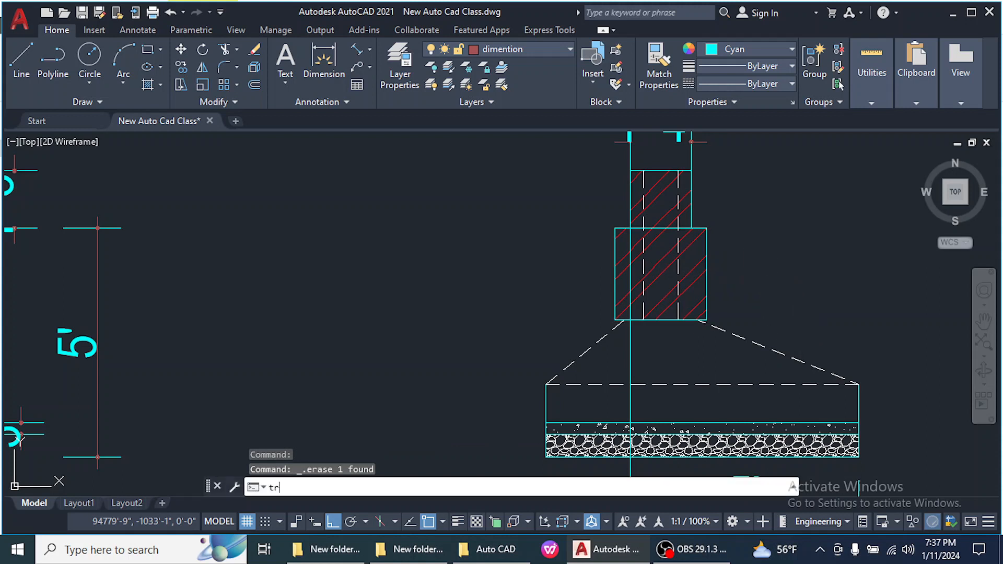
text(r)
key(Return)
mouse_move(615, 203)
mouse_down()
mouse_move(616, 410)
mouse_move(617, 320)
mouse_up()
click(617, 320)
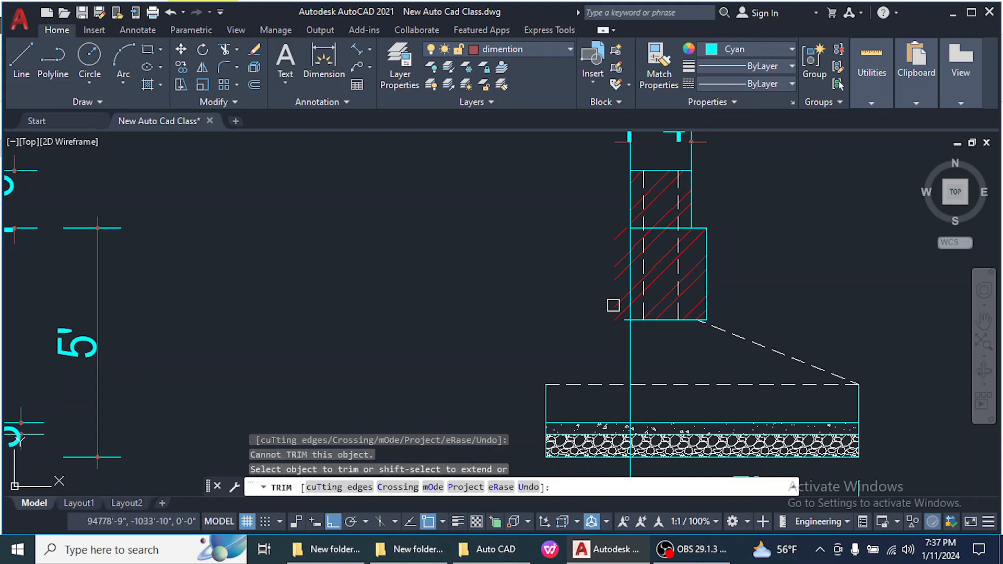
Try to trim the wide block's red hatch overhanging the left side of the construction line
click(605, 250)
click(610, 242)
click(613, 240)
click(616, 252)
click(617, 257)
click(624, 277)
click(617, 297)
click(618, 306)
click(618, 316)
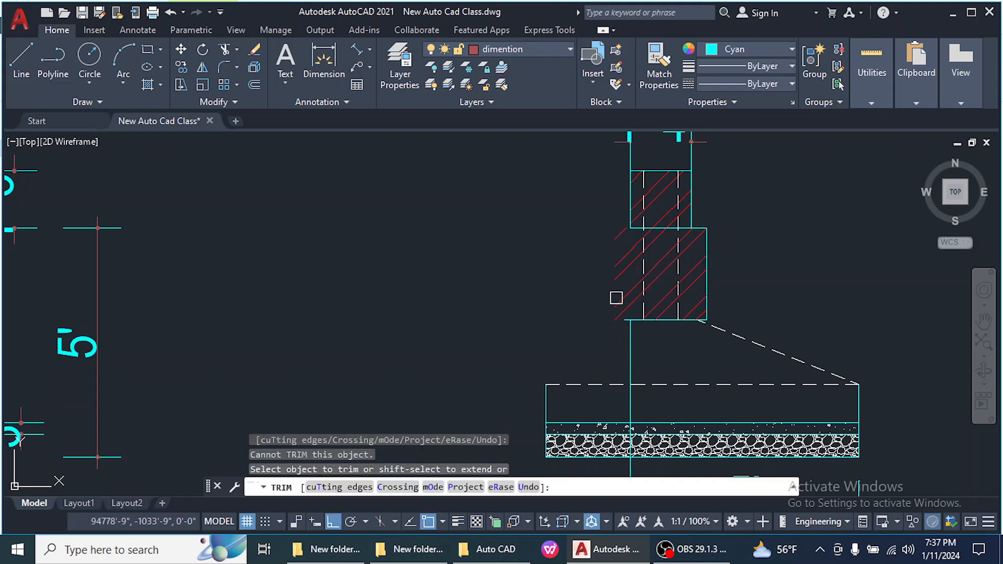
Trim the footing's base lines and both layer hatches left of the construction line, and remove the leftover left edge
click(600, 361)
scroll(600, 361, down, 5)
click(600, 416)
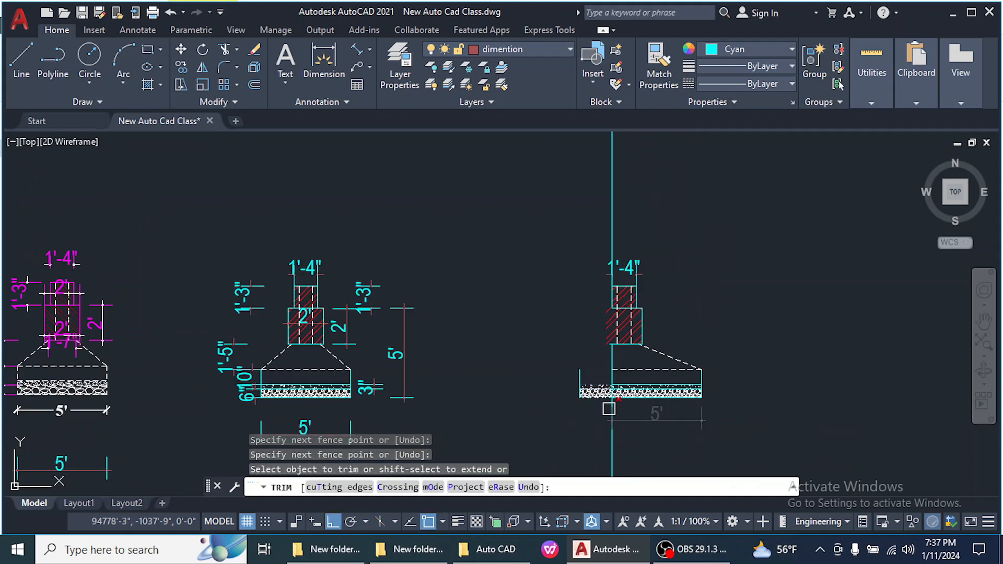
scroll(609, 409, up, 5)
click(609, 409)
click(594, 371)
click(594, 356)
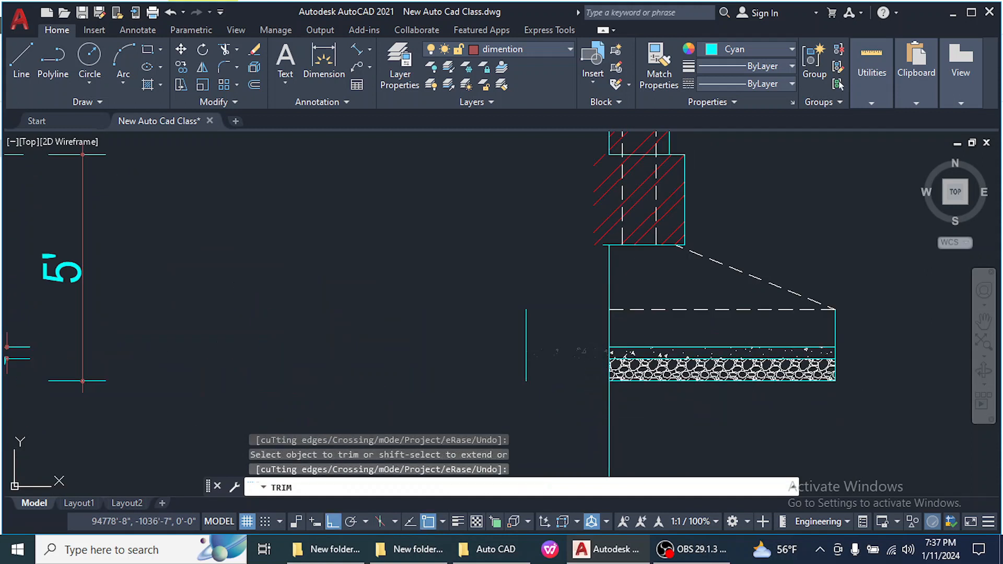
click(593, 355)
click(526, 337)
click(592, 238)
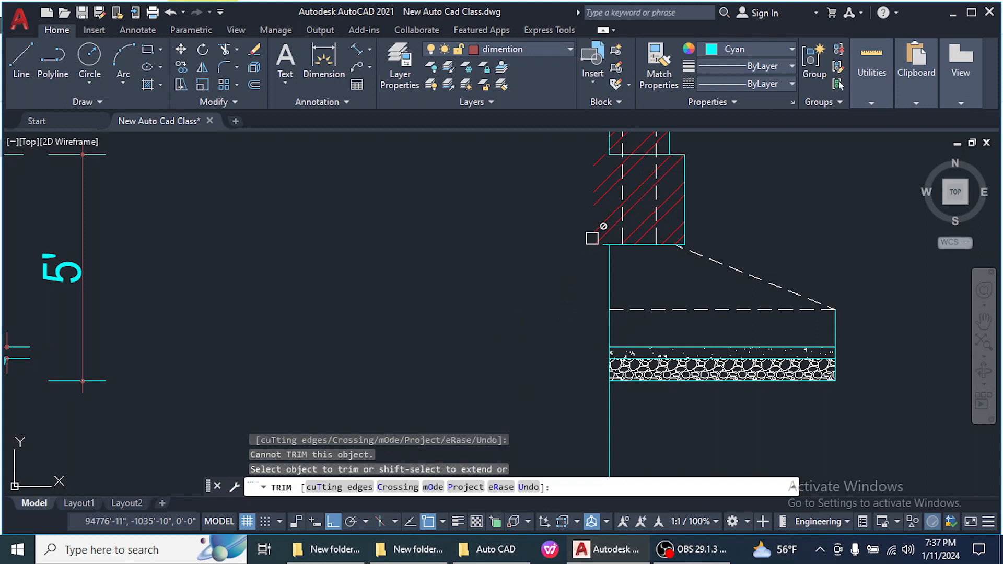
right_click(581, 238)
click(586, 249)
Draw a vertical line along the construction line from the wide block's bottom edge to the upper column's top left corner
text(l)
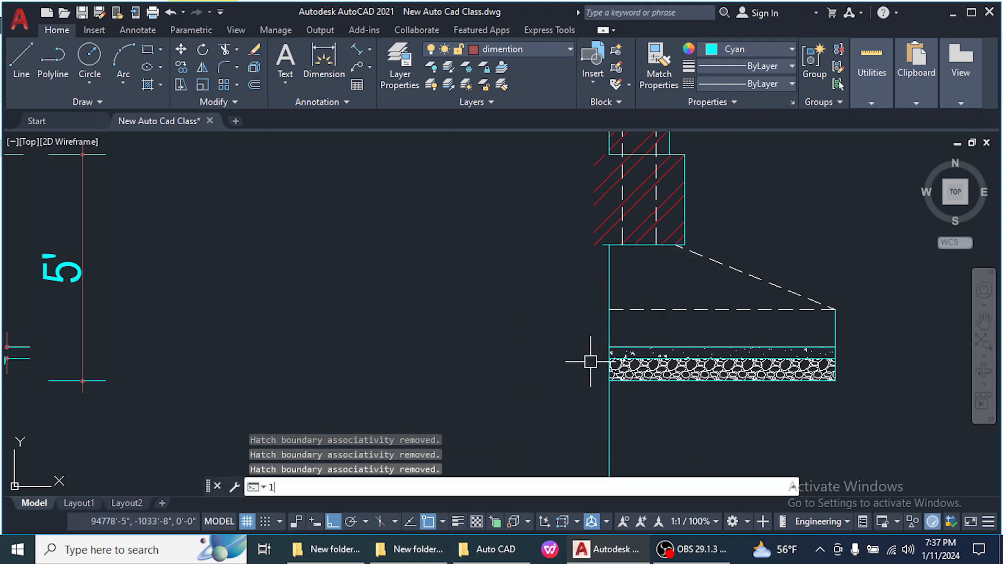
key(Return)
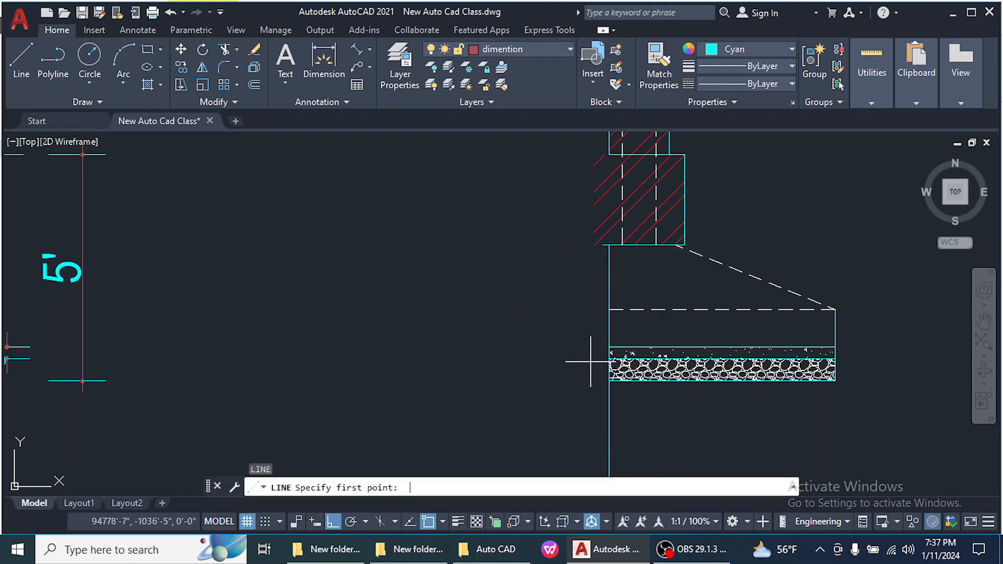
click(609, 244)
scroll(609, 230, down, 4)
scroll(606, 250, up, 5)
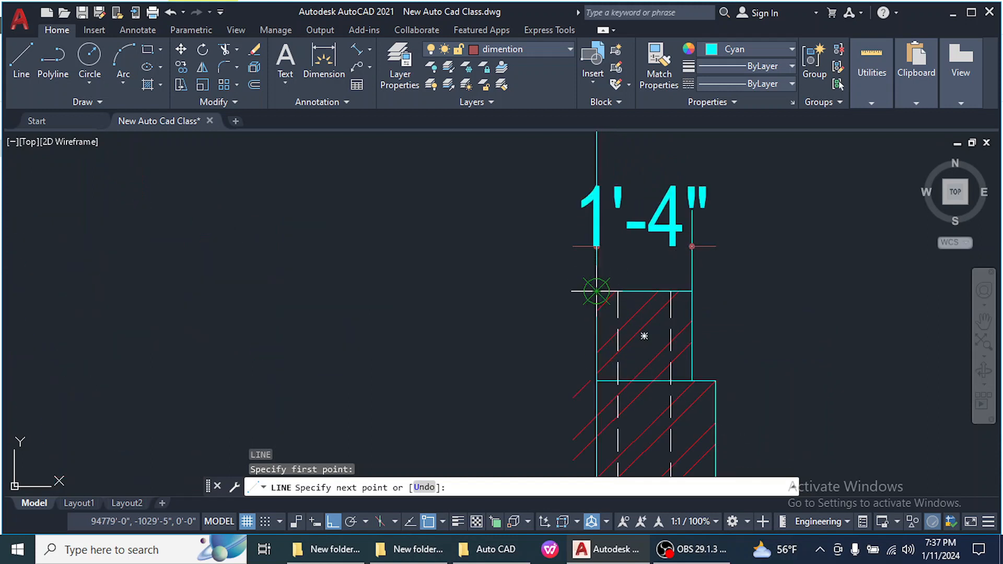
click(596, 291)
key(Return)
scroll(643, 280, down, 5)
Trim the wide block's red hatch that overhangs left of the new vertical edge line
text(tr)
key(Return)
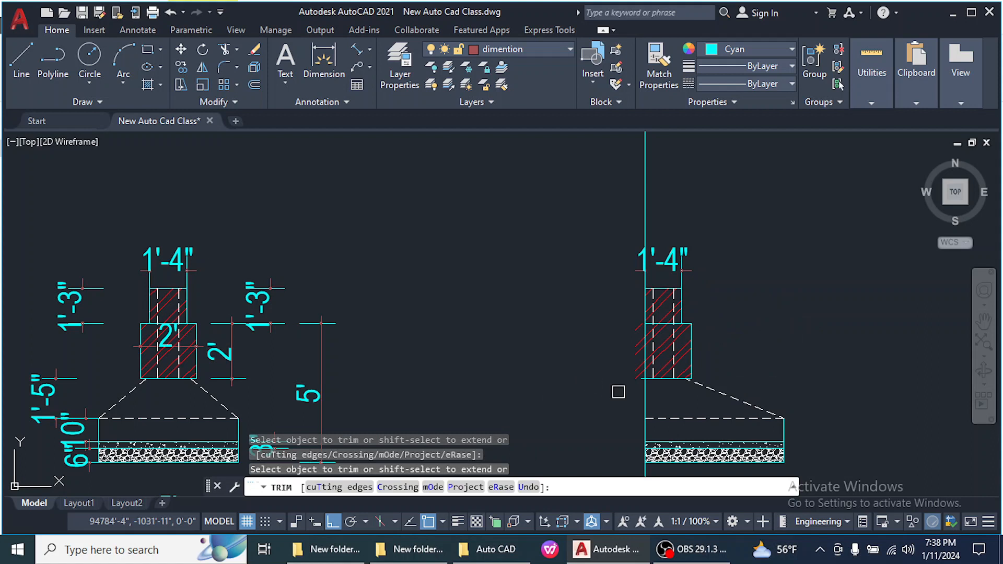
scroll(618, 392, up, 6)
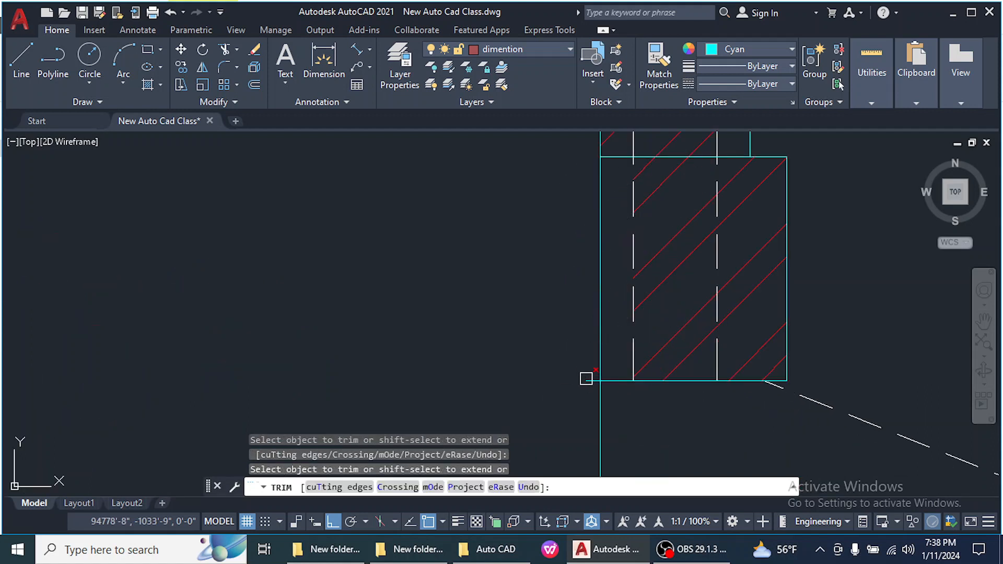
scroll(587, 381, down, 4)
scroll(586, 232, up, 2)
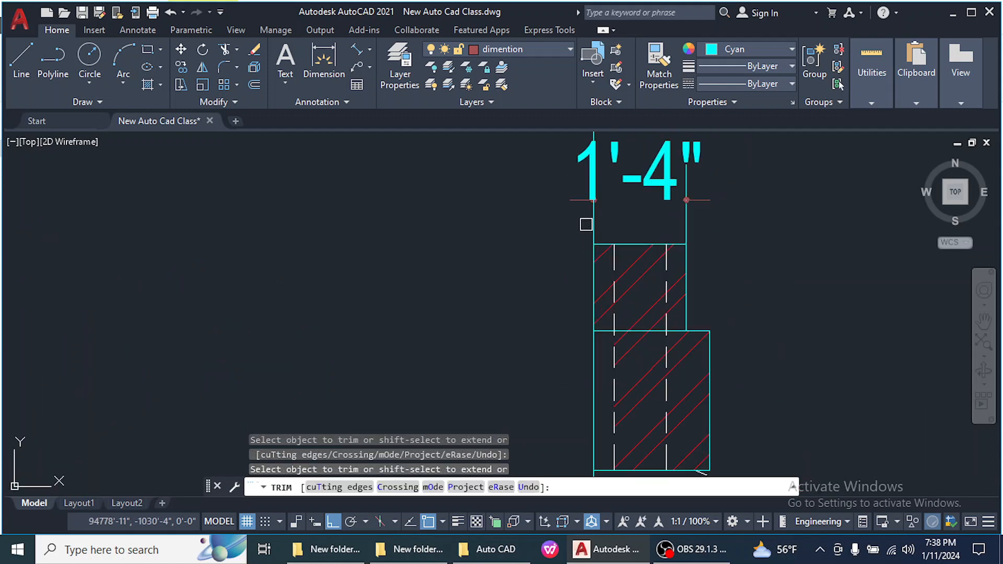
Trim the part of the construction line that extends above the upper column
click(696, 225)
click(595, 233)
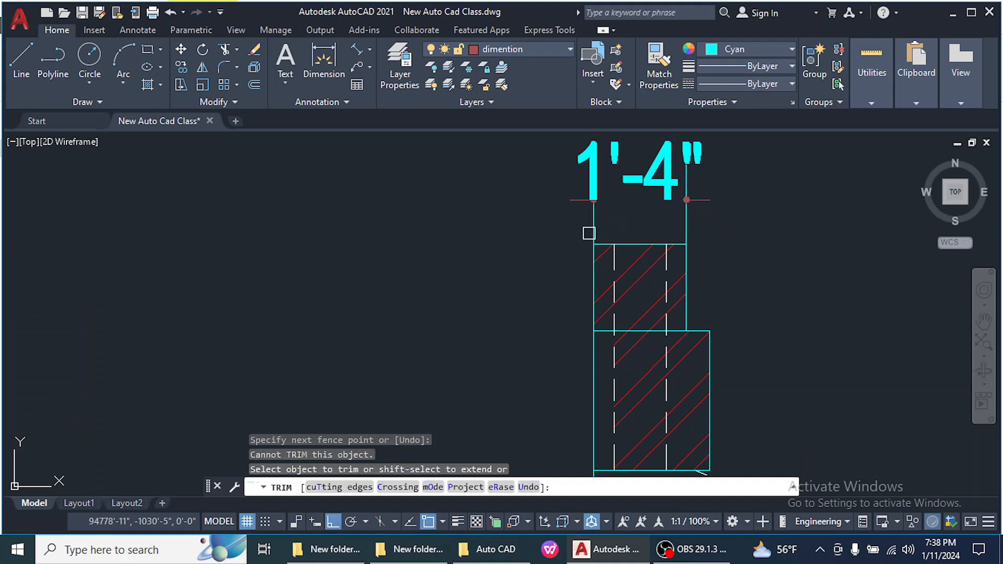
scroll(589, 233, down, 2)
right_click(700, 233)
click(707, 242)
scroll(705, 244, down, 3)
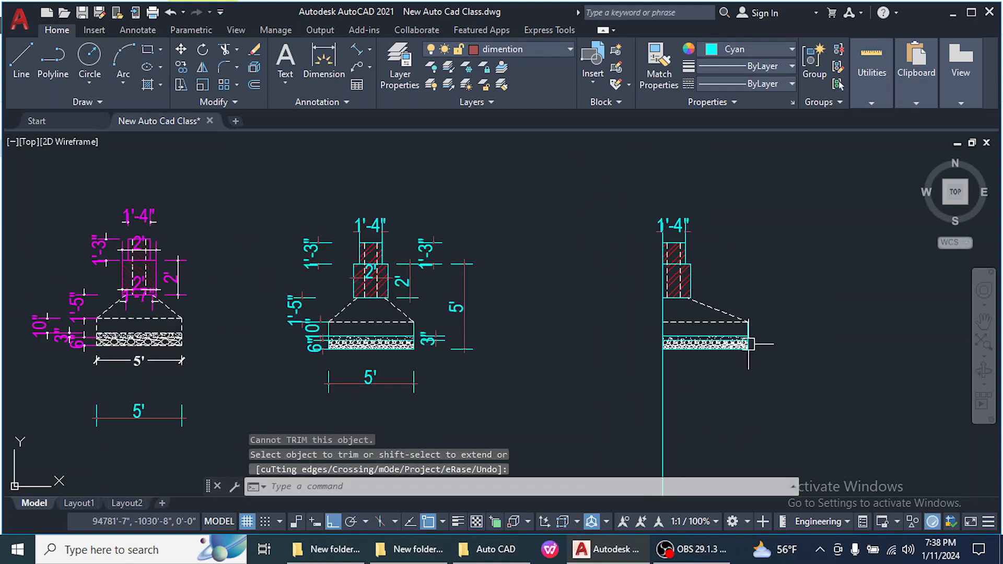
Trim the part of the construction line that extends below the edge footing's base
text(tr)
key(Return)
drag(711, 418, 613, 368)
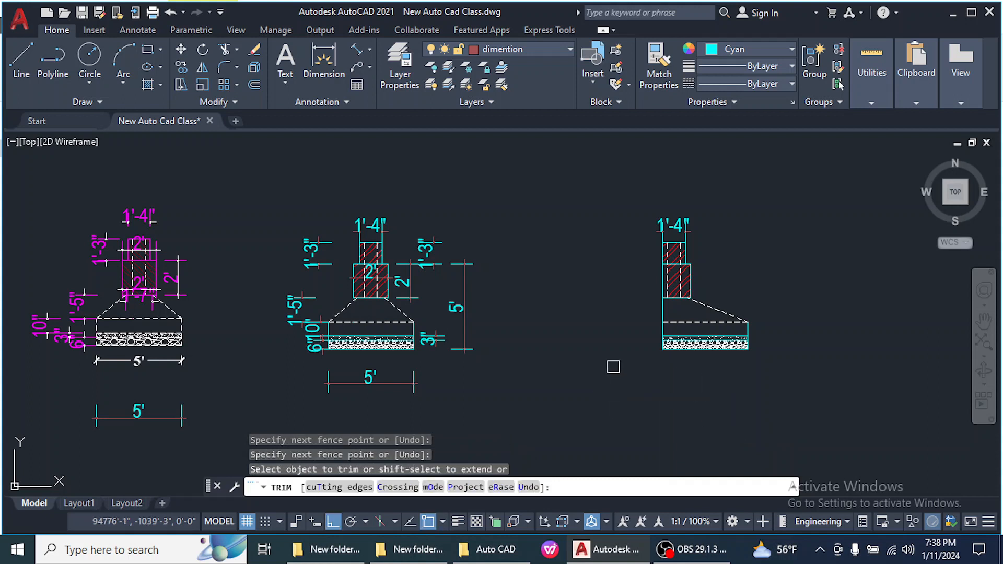
right_click(601, 302)
click(616, 304)
Add an aligned dimension for the edge footing's full base width, placed just below the stone layer
click(371, 50)
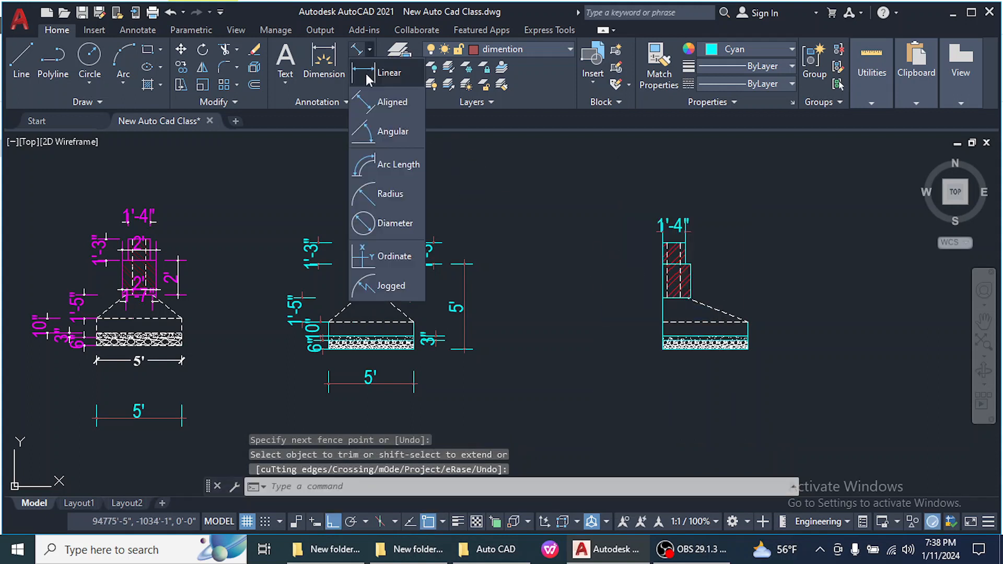
click(365, 101)
scroll(679, 354, up, 4)
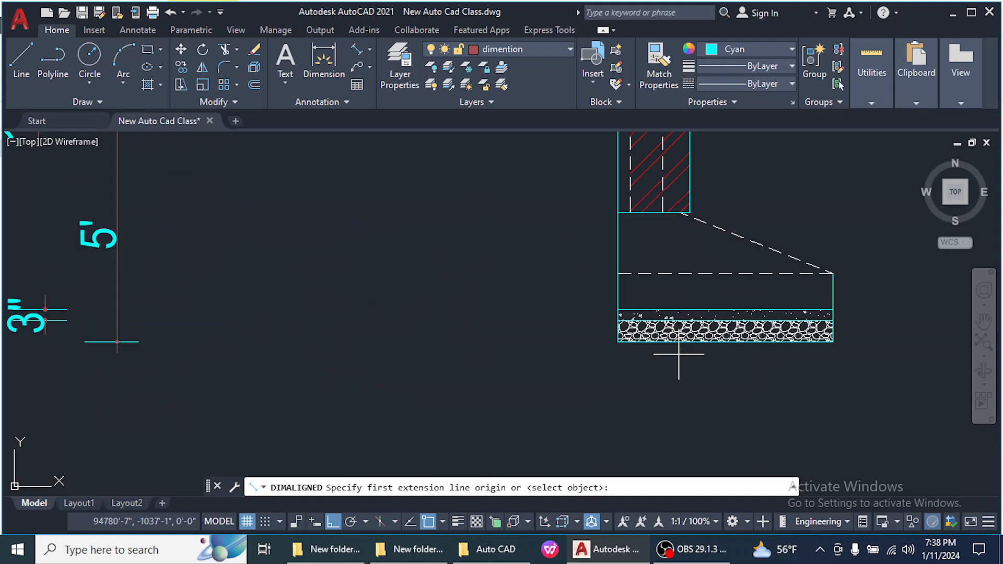
scroll(618, 341, up, 5)
click(610, 348)
scroll(606, 351, down, 5)
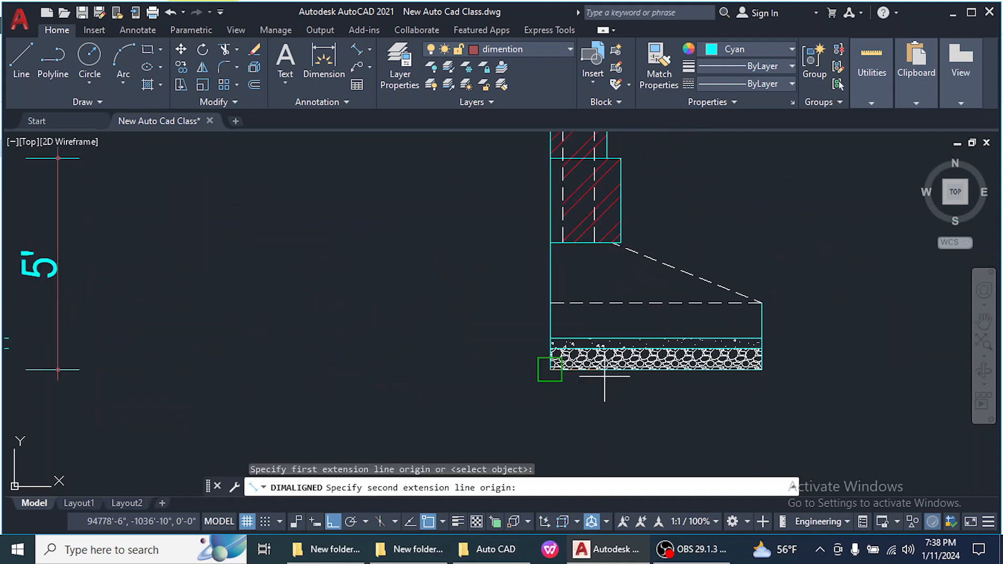
click(745, 359)
scroll(696, 261, down, 2)
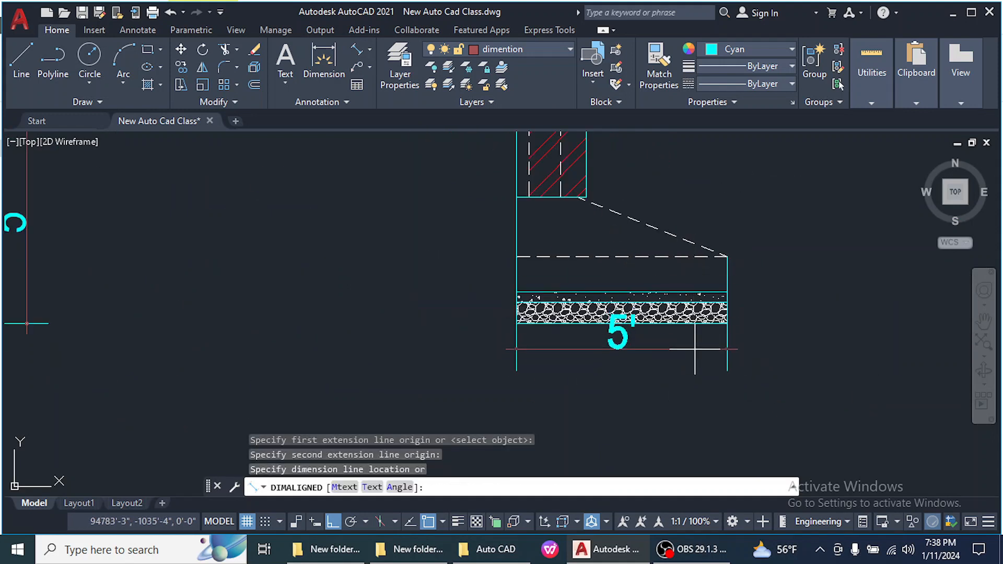
click(725, 378)
Compare the edge footing's column blocks, slope and base layers with the dimensioned centred footing section
scroll(426, 352, up, 7)
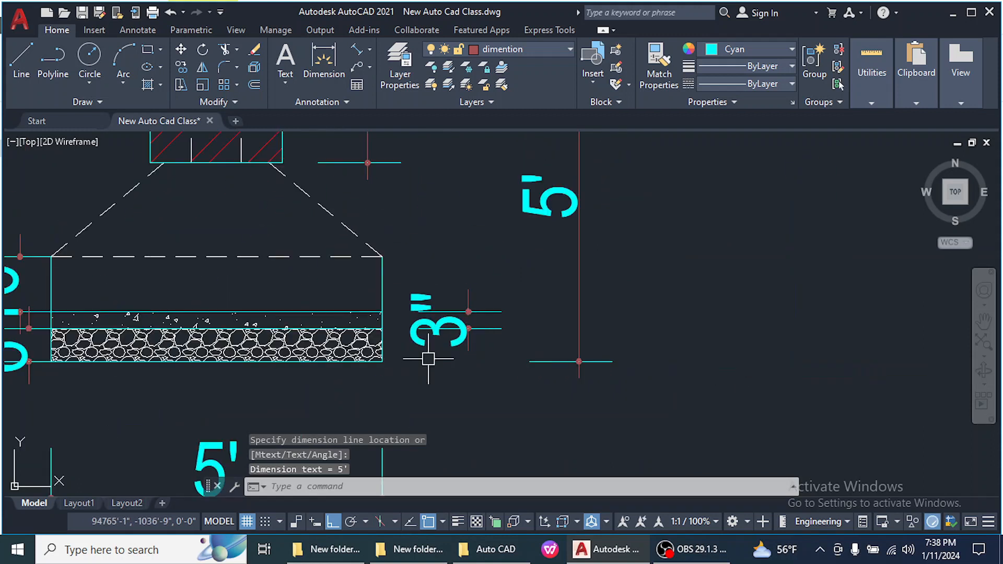
scroll(437, 314, down, 5)
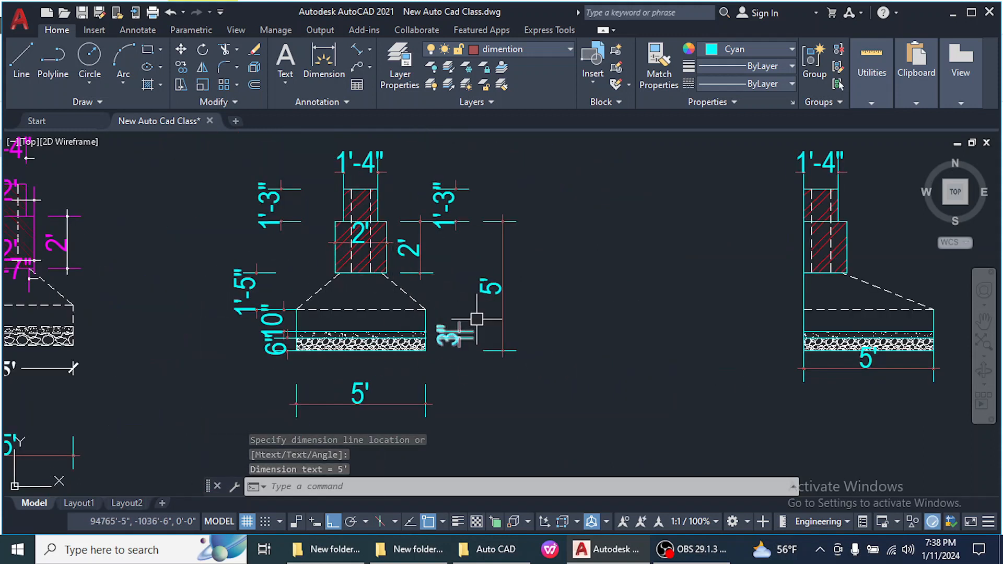
scroll(470, 324, down, 2)
scroll(724, 350, up, 2)
scroll(689, 285, down, 3)
scroll(685, 287, up, 4)
scroll(701, 335, down, 2)
scroll(700, 320, up, 2)
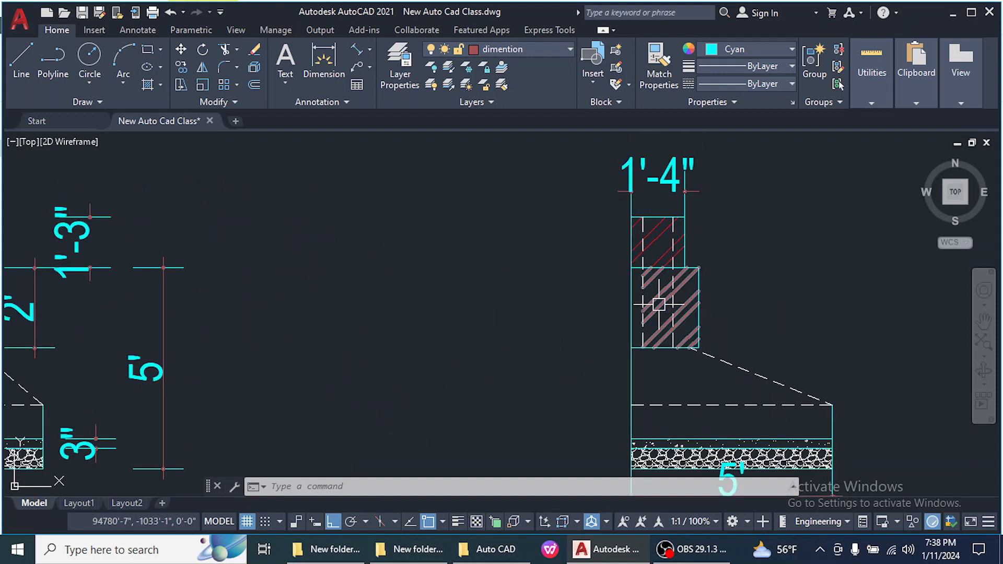
scroll(660, 309, down, 5)
scroll(681, 353, up, 5)
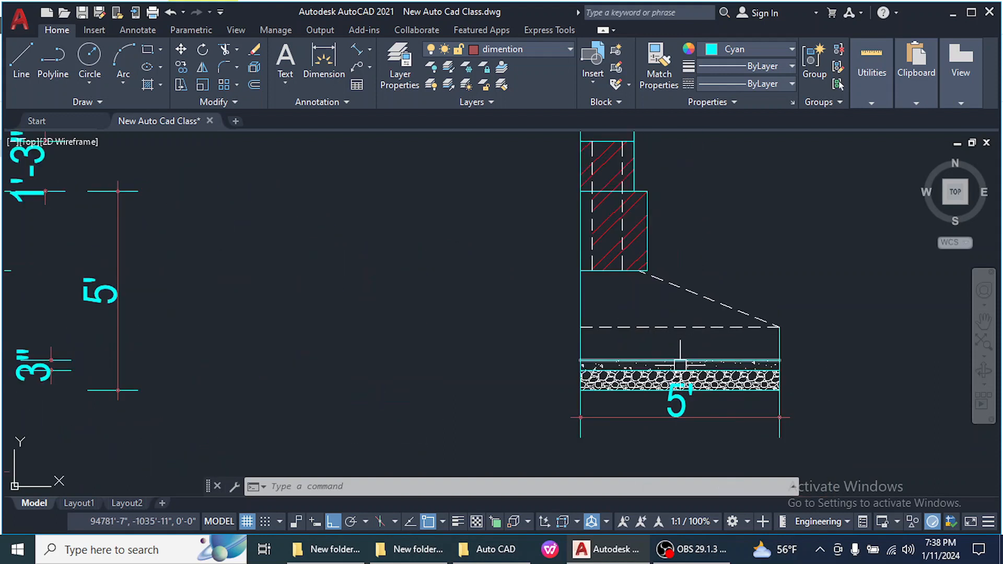
scroll(680, 365, down, 5)
scroll(704, 396, up, 7)
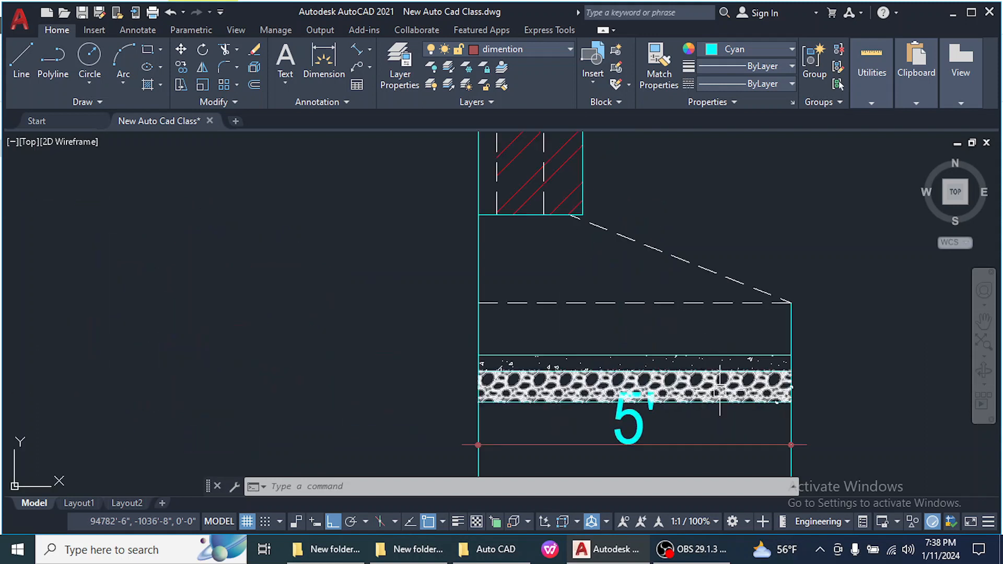
Move the whole edge-footing section with its dimensions horizontally closer to the centred footing section
scroll(720, 392, down, 5)
scroll(495, 400, down, 2)
scroll(562, 471, up, 2)
scroll(668, 411, down, 3)
click(732, 414)
click(606, 264)
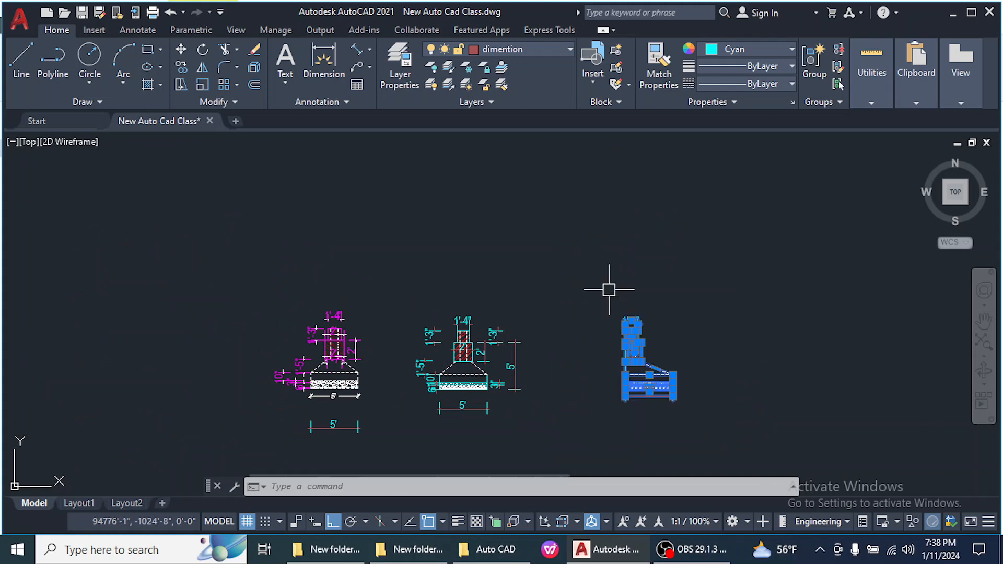
text(m)
key(Return)
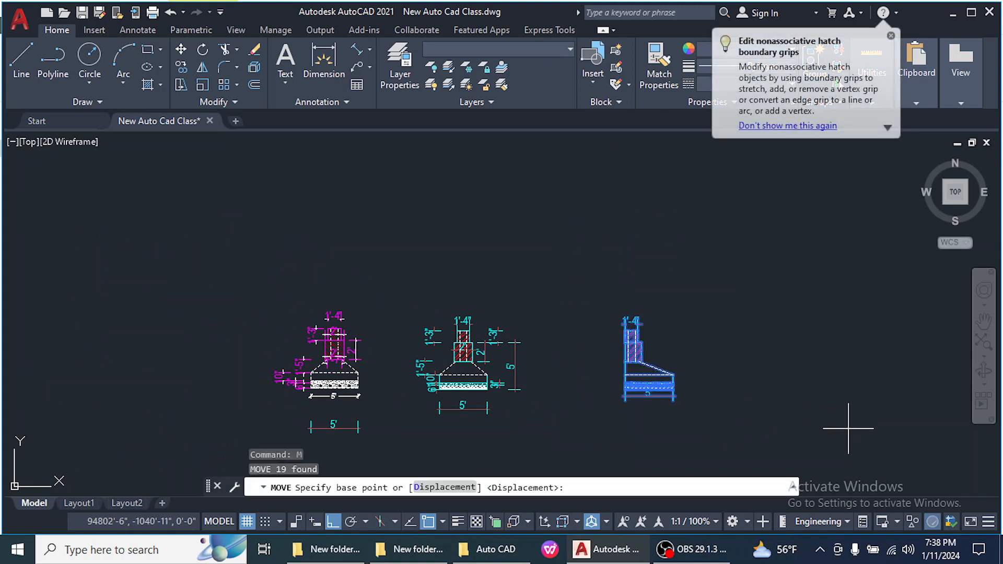
click(848, 428)
click(777, 424)
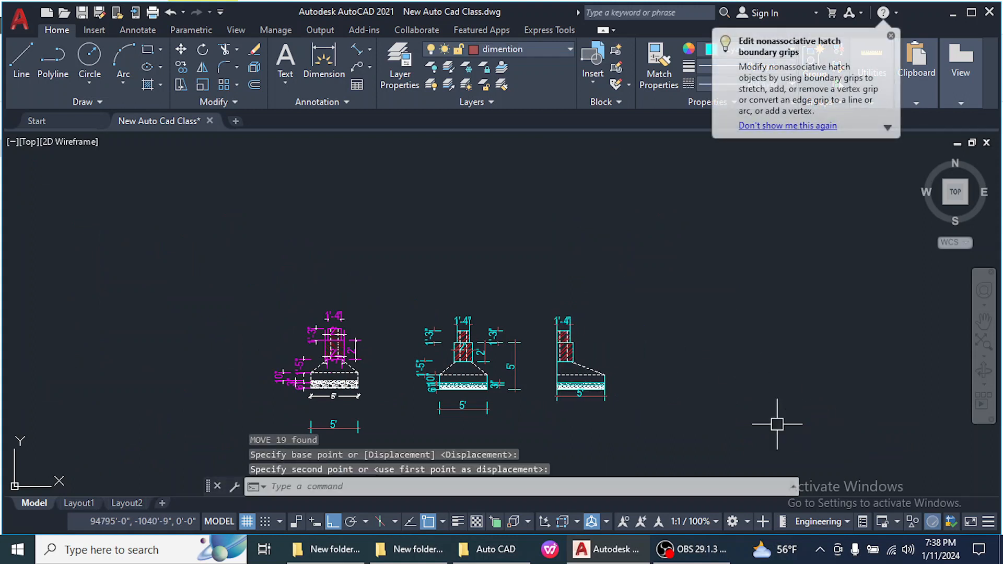
scroll(632, 369, up, 5)
scroll(664, 370, down, 1)
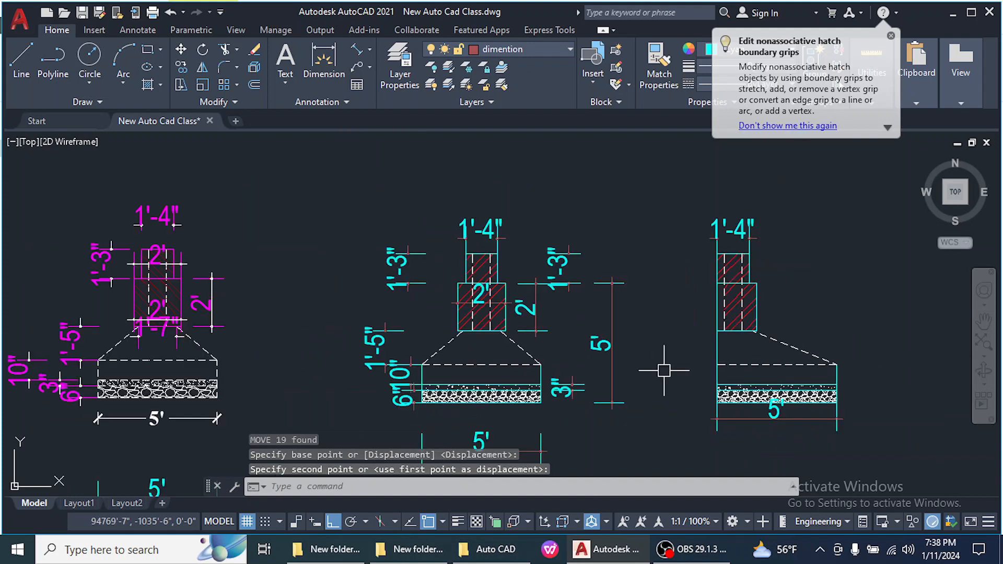